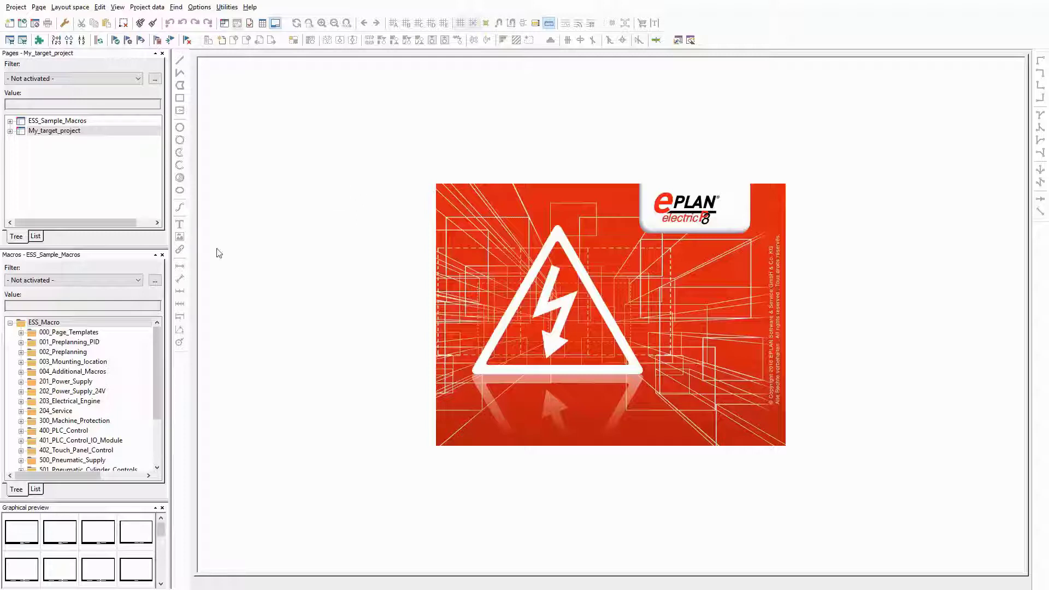
View the Schematic_multi-line page template from the 000_Page_Templates macro folder, and collapse the folder again.
left_click(21, 332)
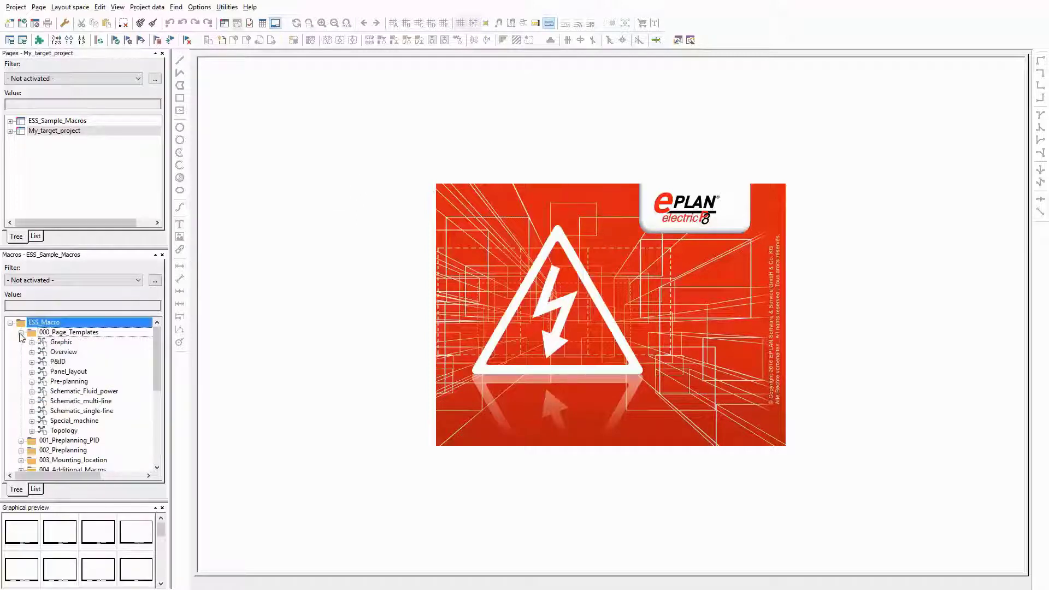
left_click(95, 401)
double_click(80, 563)
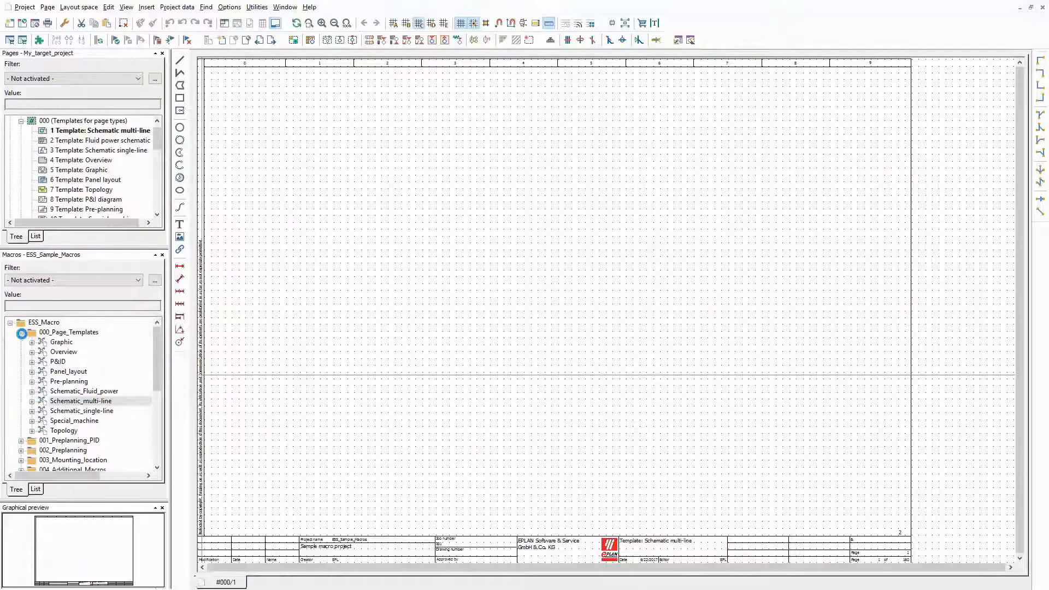
left_click(21, 332)
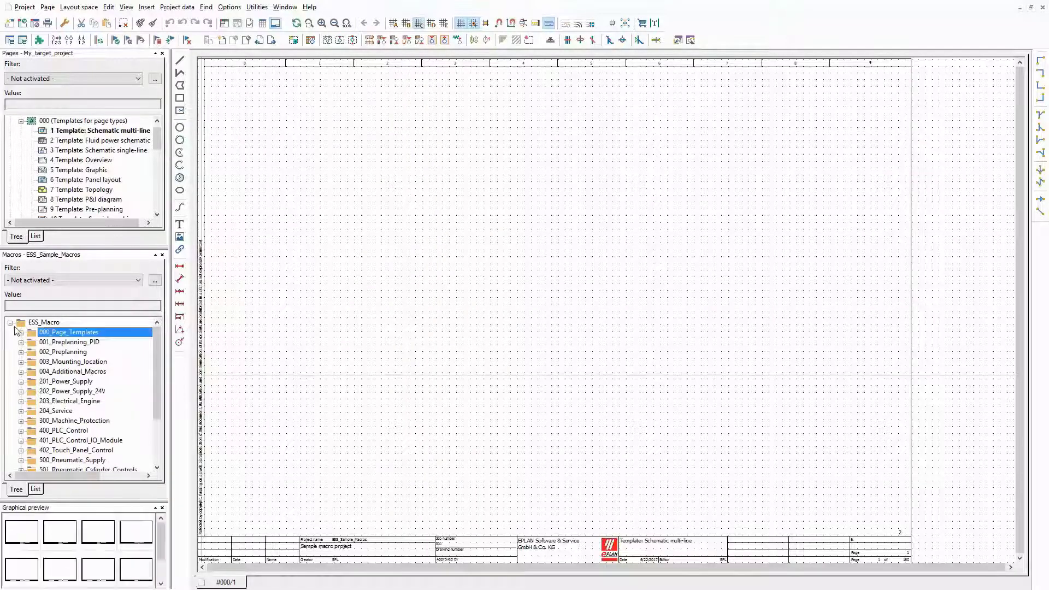
View the 400VAC_Power_Supply and Measuring_Transformer macros in the 201_Power_Supply folder, and collapse that folder.
left_click(21, 382)
double_click(93, 411)
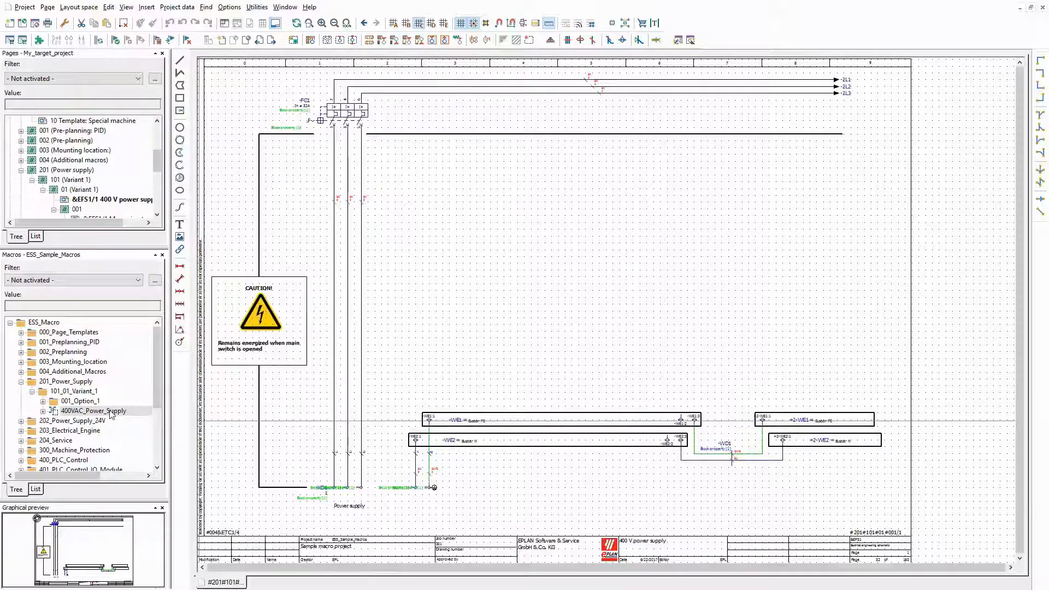
left_click(42, 401)
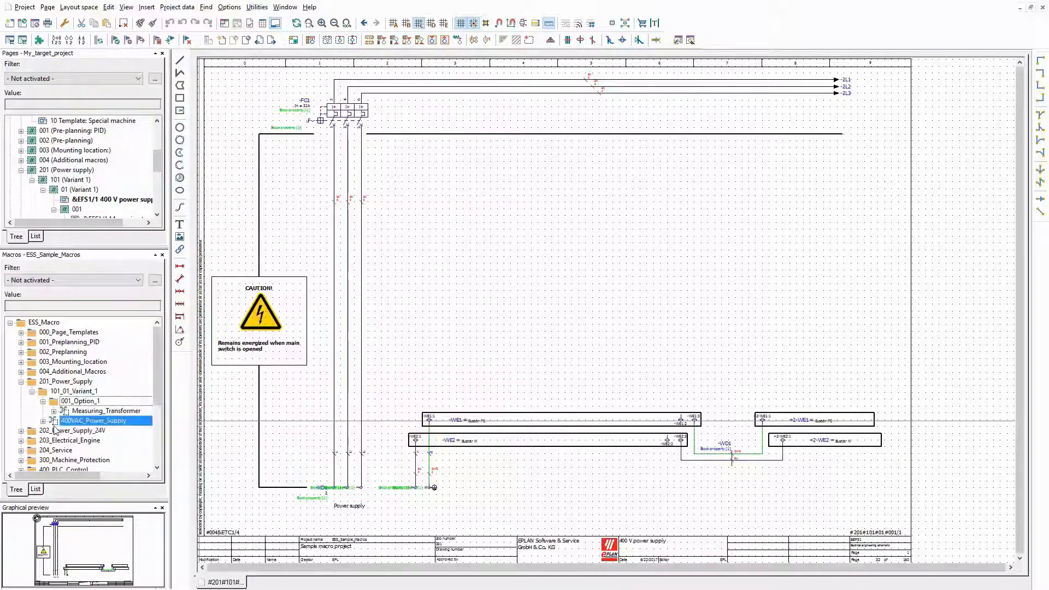
left_click(82, 410)
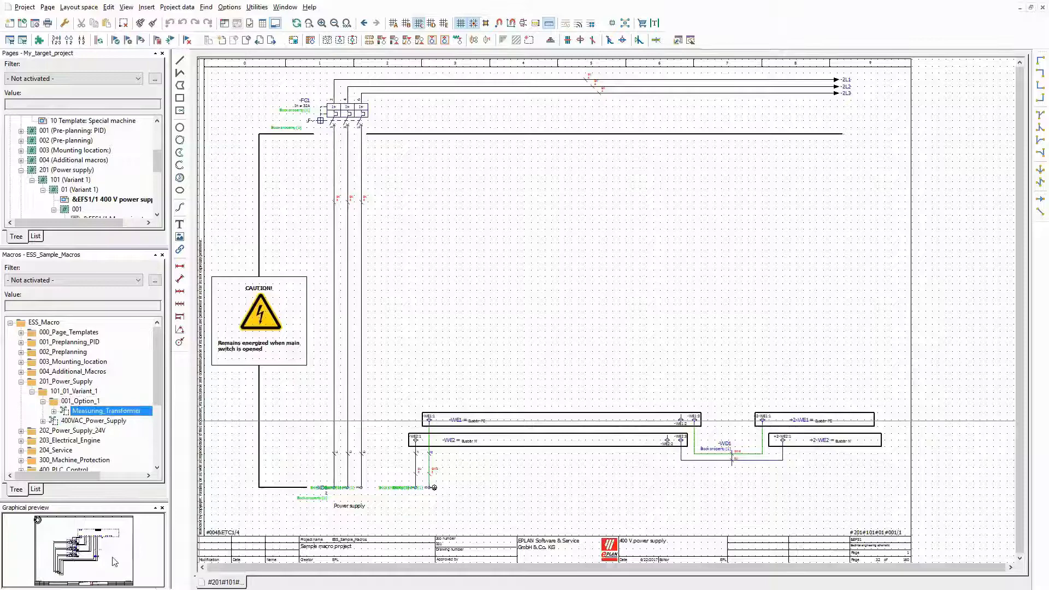
double_click(114, 562)
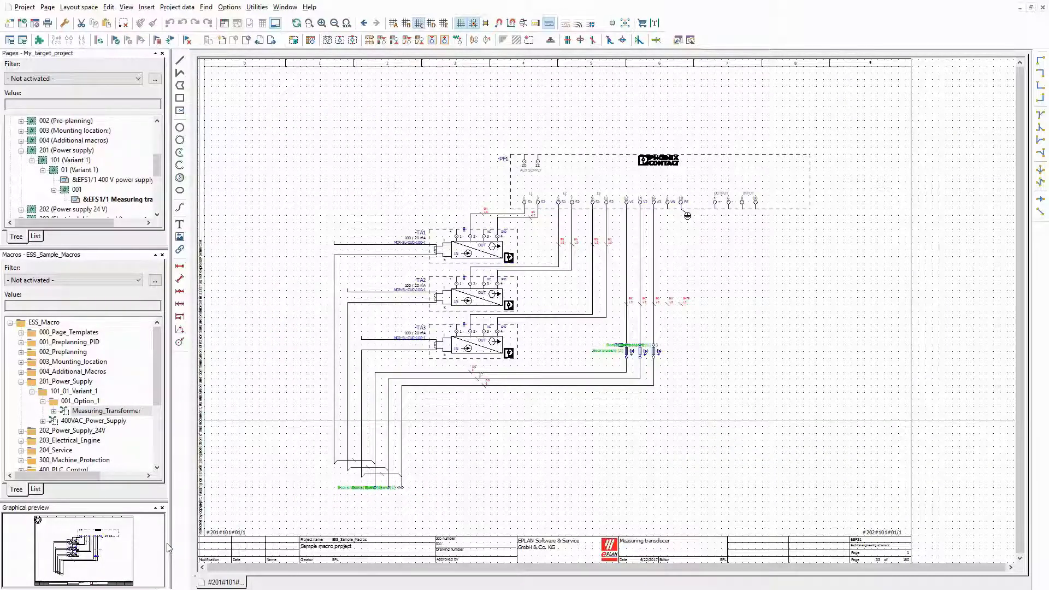
left_click(21, 381)
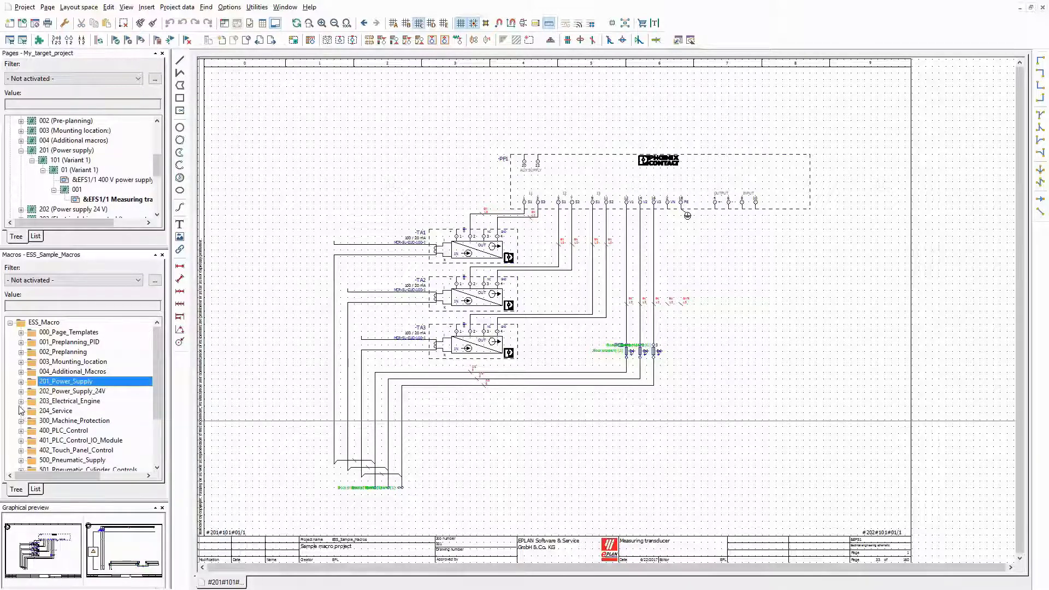
View the Power_Supply_Service_Light and Power_Supply_Service_Receptacles macros in the 204_Service folder.
left_click(21, 411)
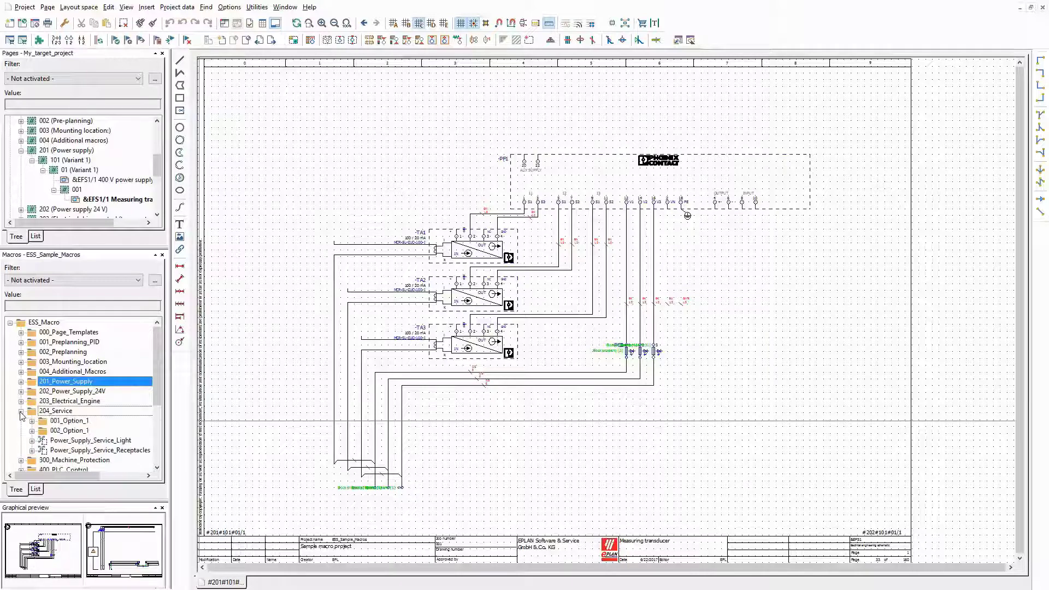
left_click(105, 441)
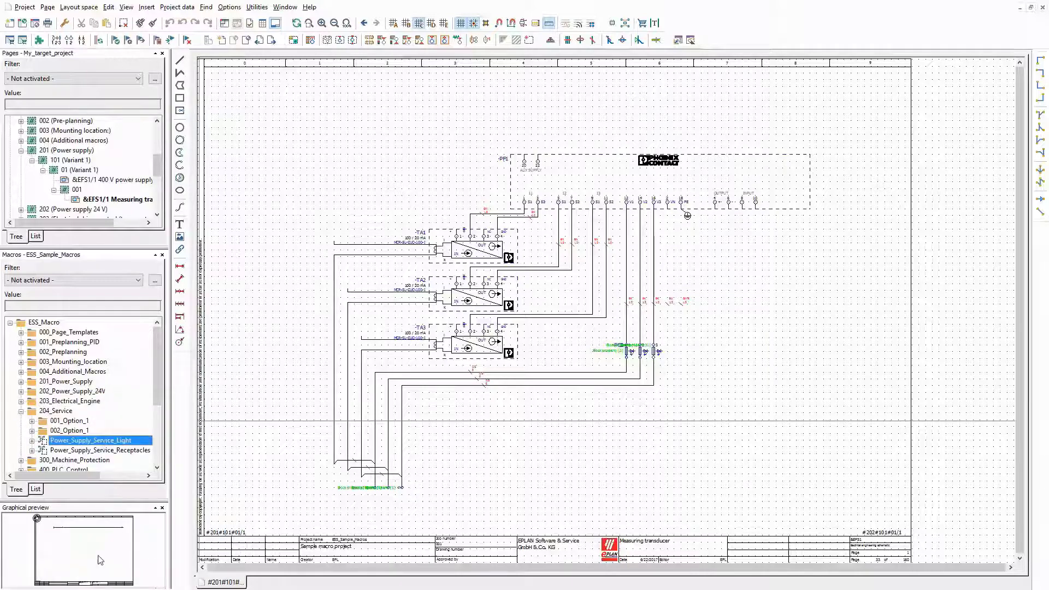
double_click(100, 559)
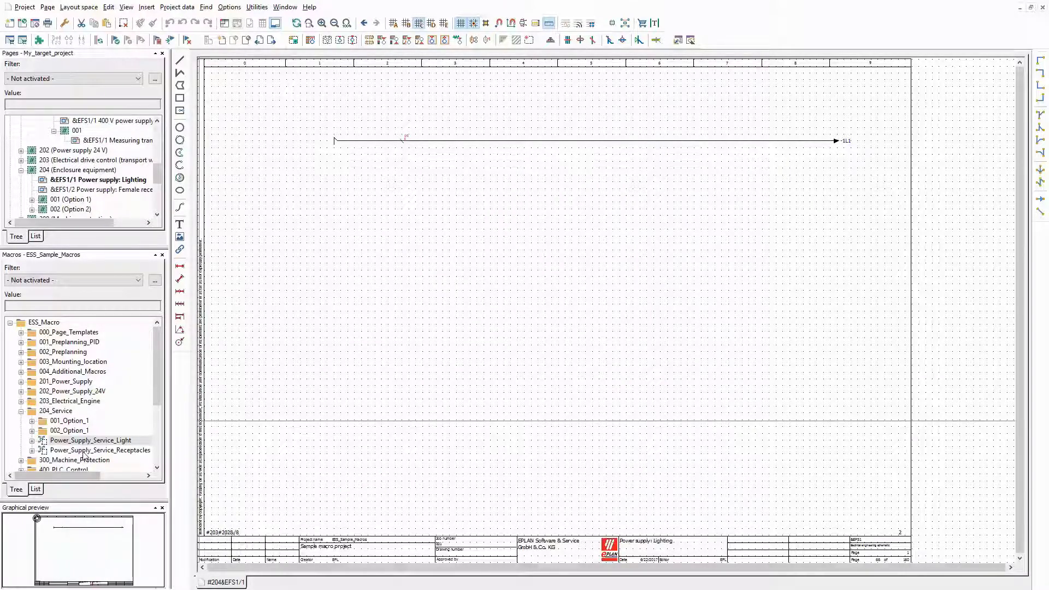
left_click(81, 450)
key("Page_Down")
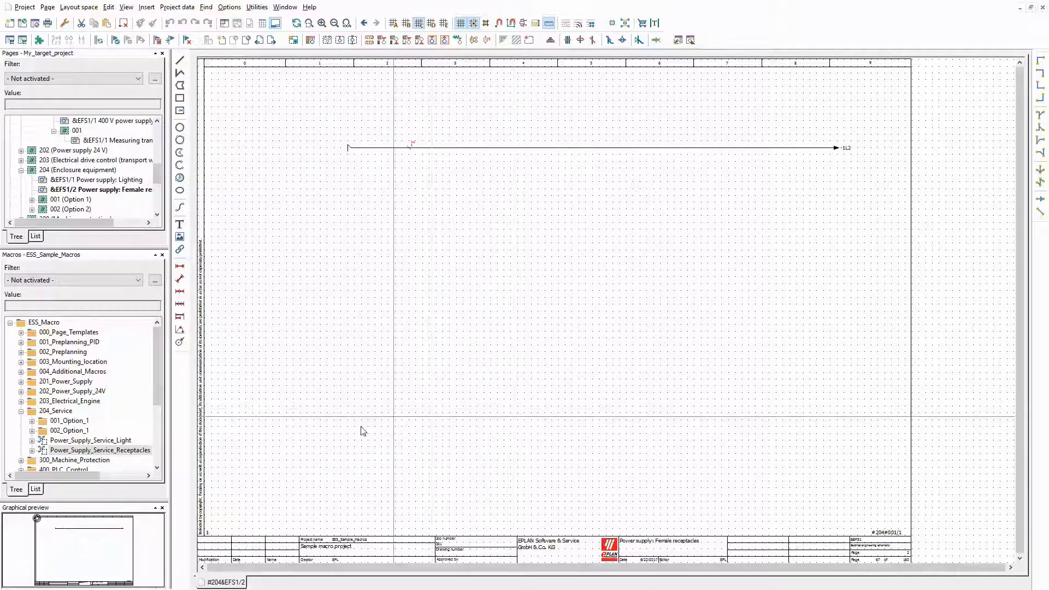
View the light interruption point and Enclosure_Light_Angle macros under 001_Option_1 of 204_Service.
left_click(32, 422)
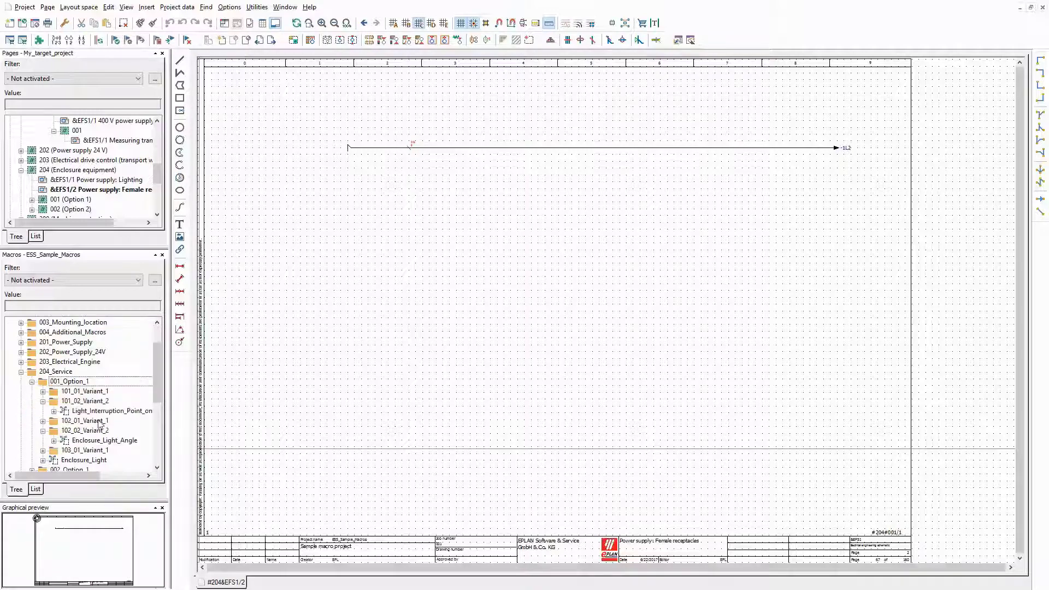
double_click(125, 415)
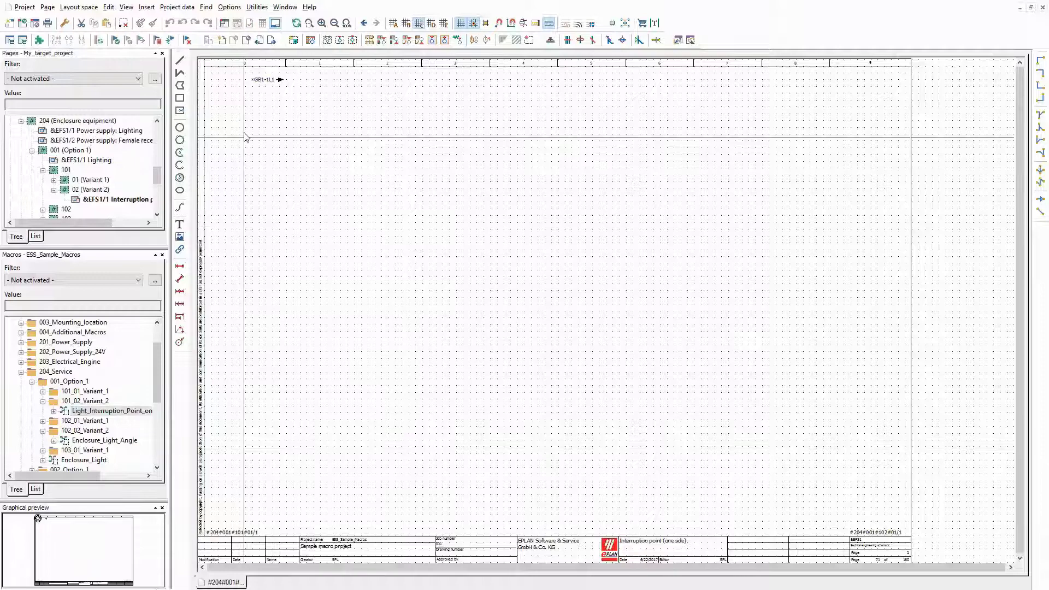
left_click(269, 94)
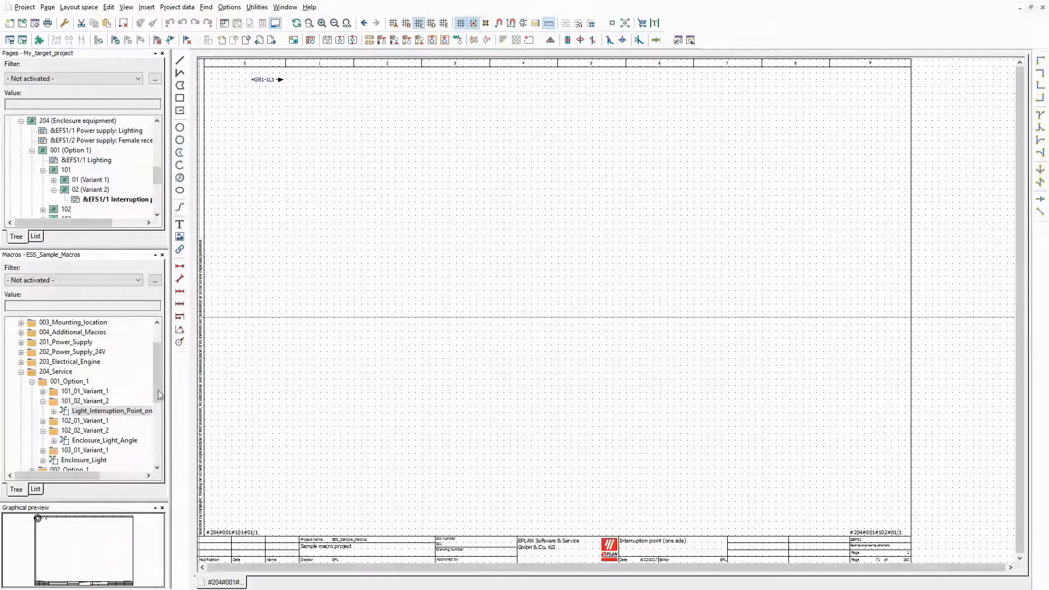
left_click(101, 441)
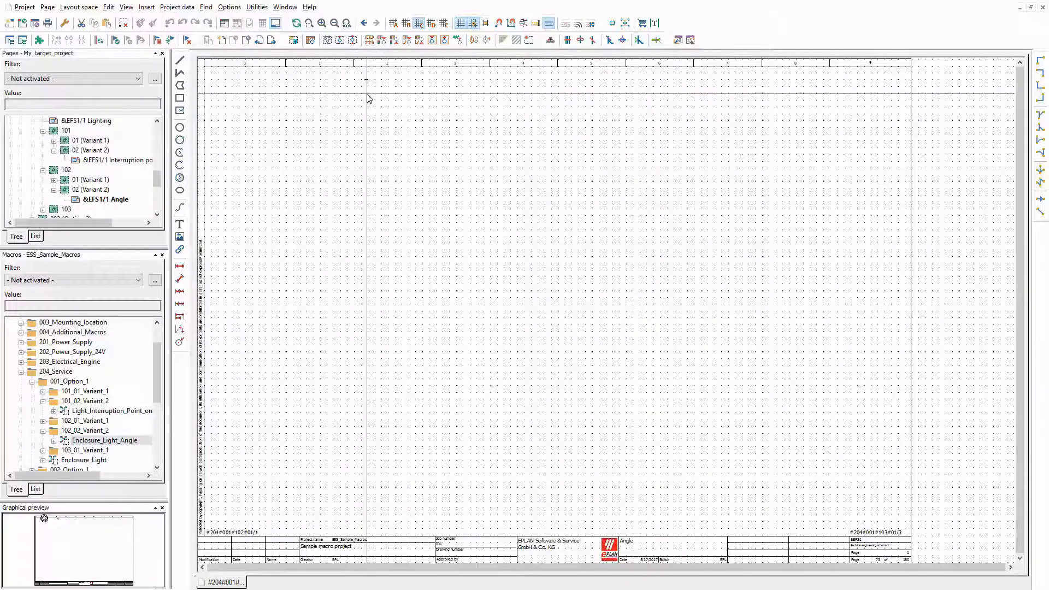
Open the Enclosure_Light macro page and examine the variable assignment and values of its Busbar placeholder object.
left_click(79, 461)
double_click(100, 552)
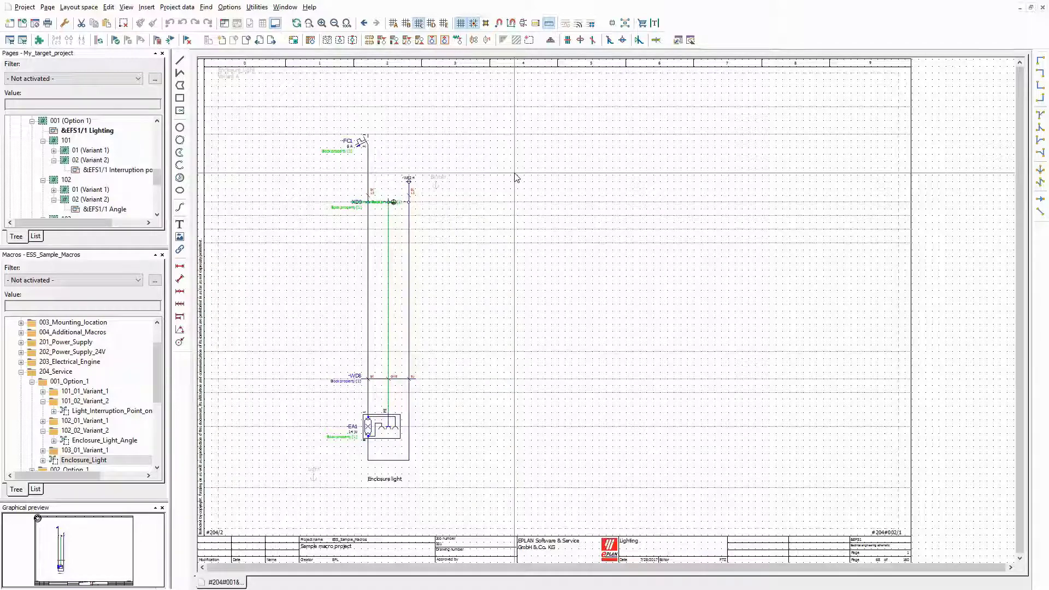
double_click(436, 179)
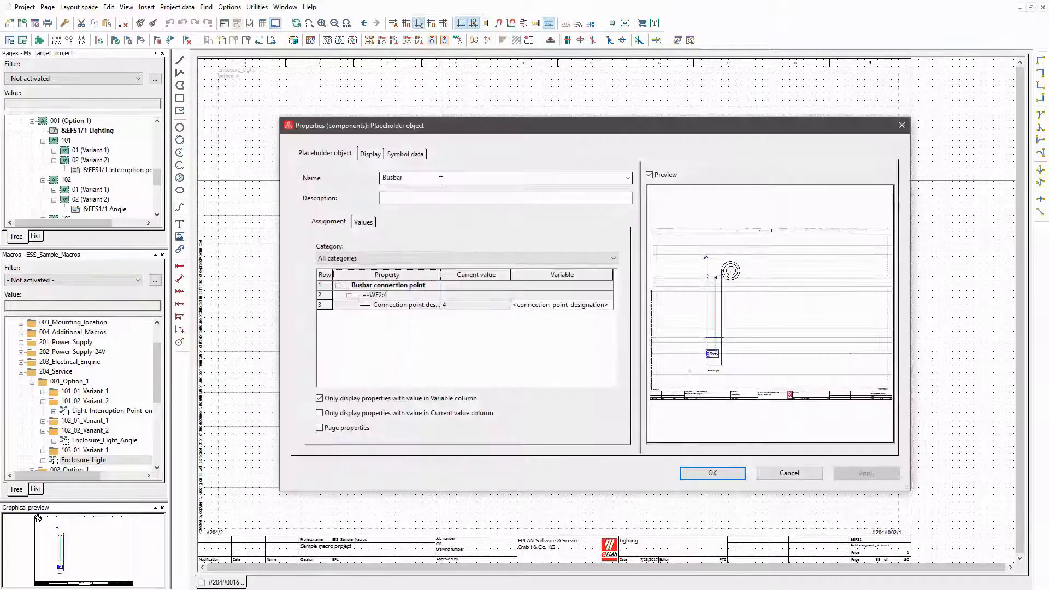
left_click(363, 222)
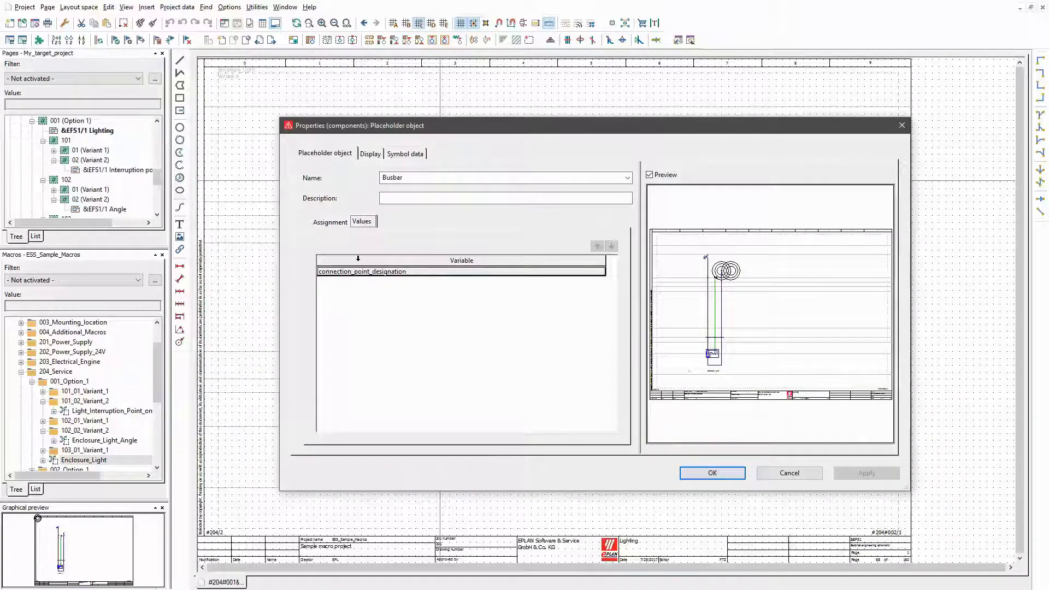
left_click(338, 224)
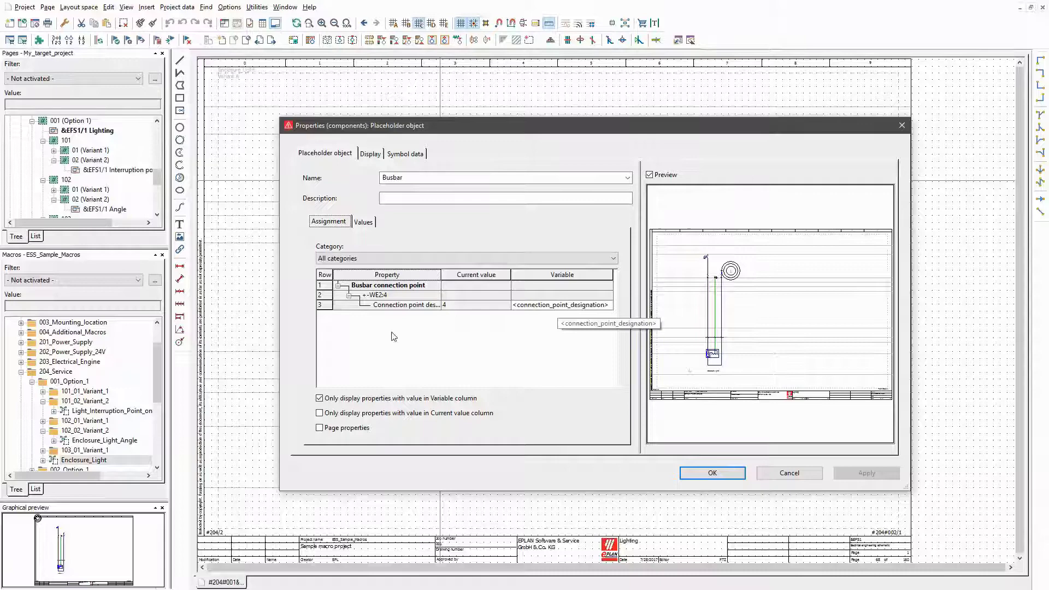
left_click(710, 473)
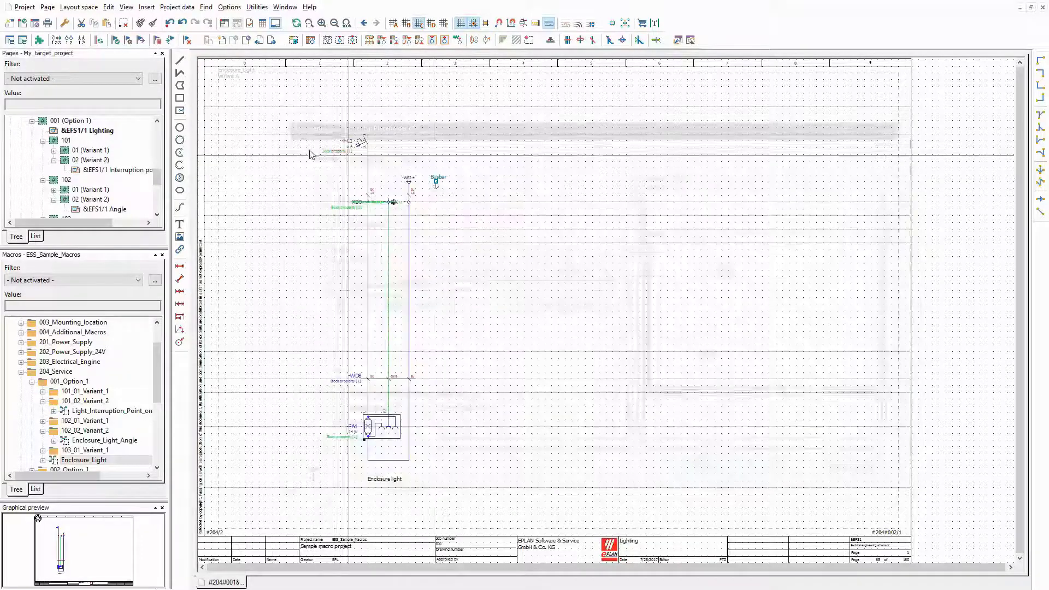
Examine the variable assignments and values of the Light placeholder object on the Lighting page.
double_click(314, 477)
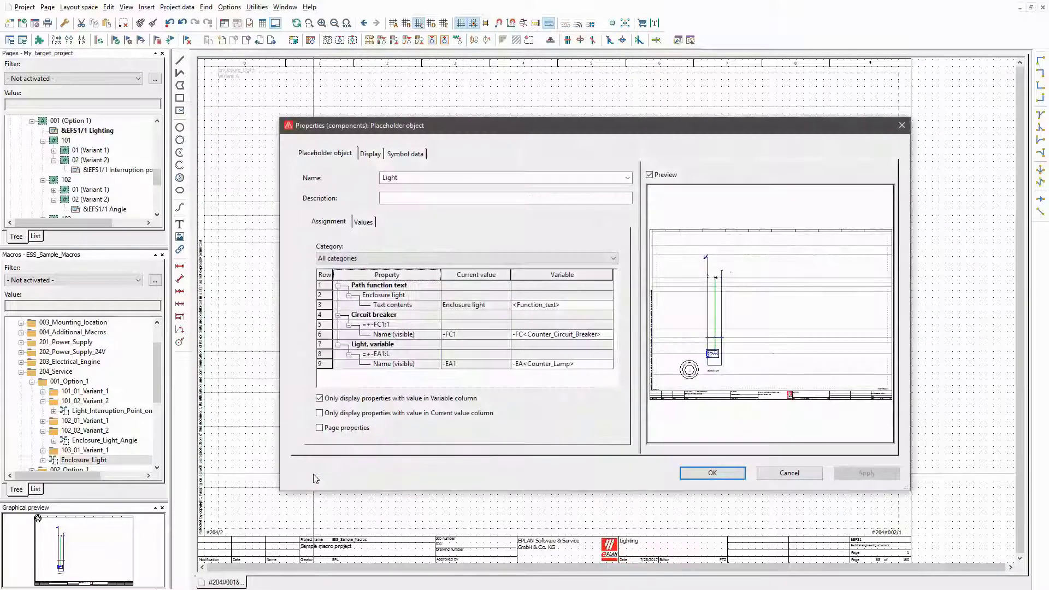
left_click(364, 222)
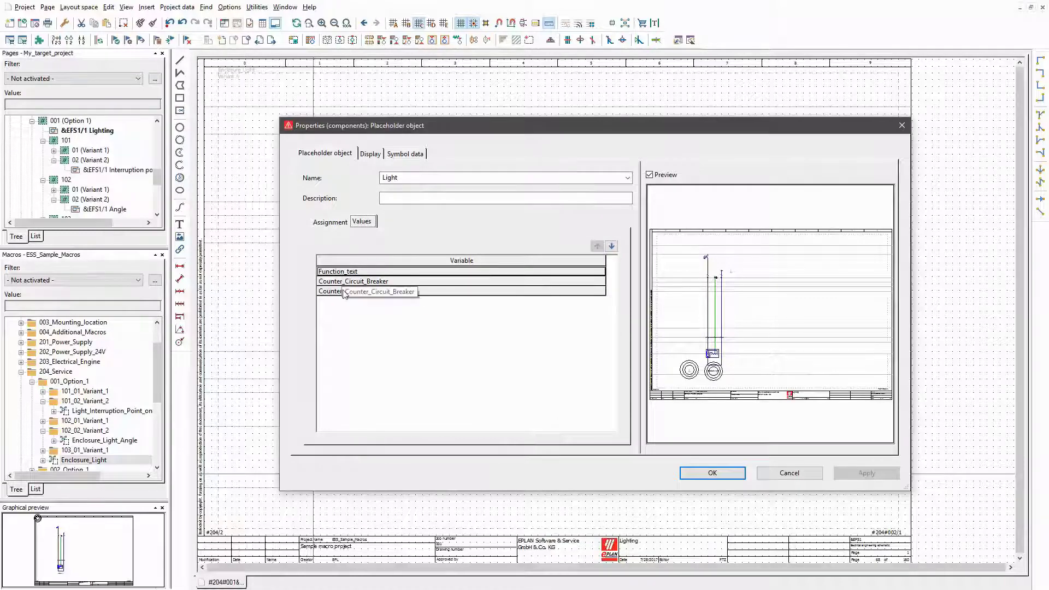
left_click(330, 222)
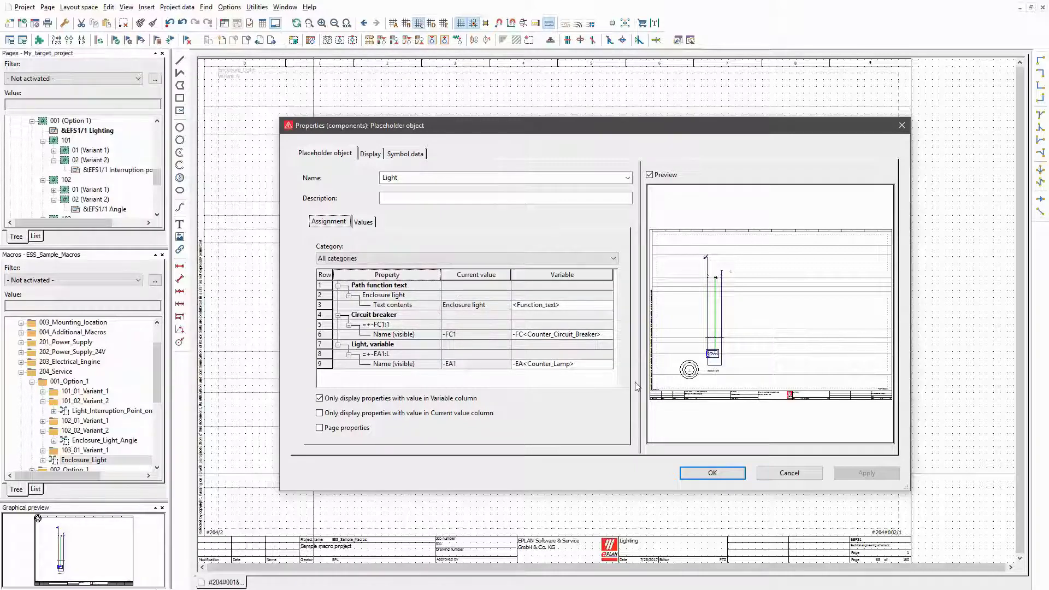
left_click(712, 473)
left_click(313, 473)
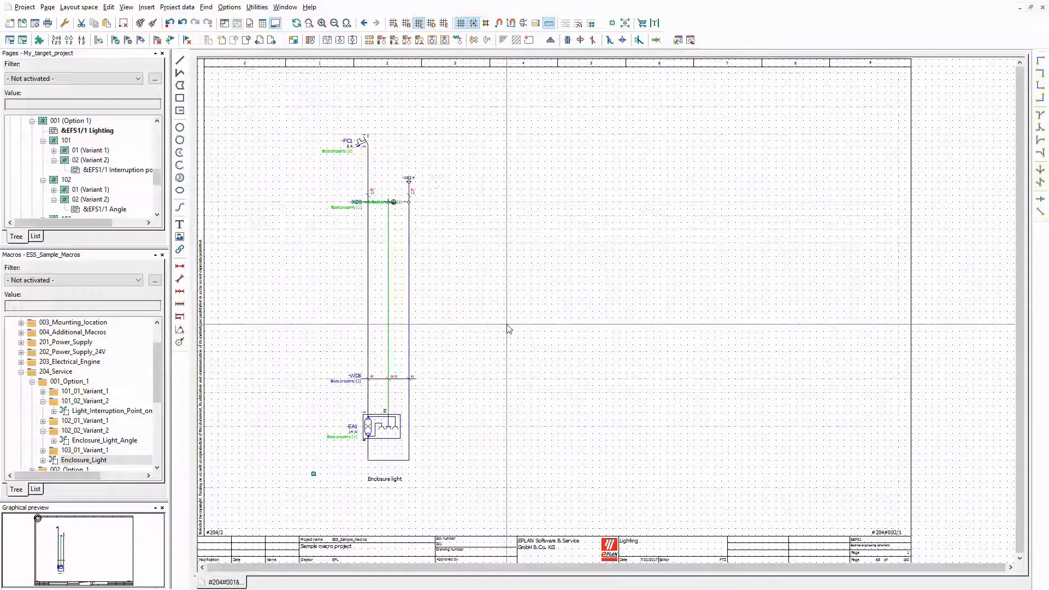
Collapse 001_Option_1 and view the receptacle interruption point and angle macros under 002_Option_1.
left_click(32, 381)
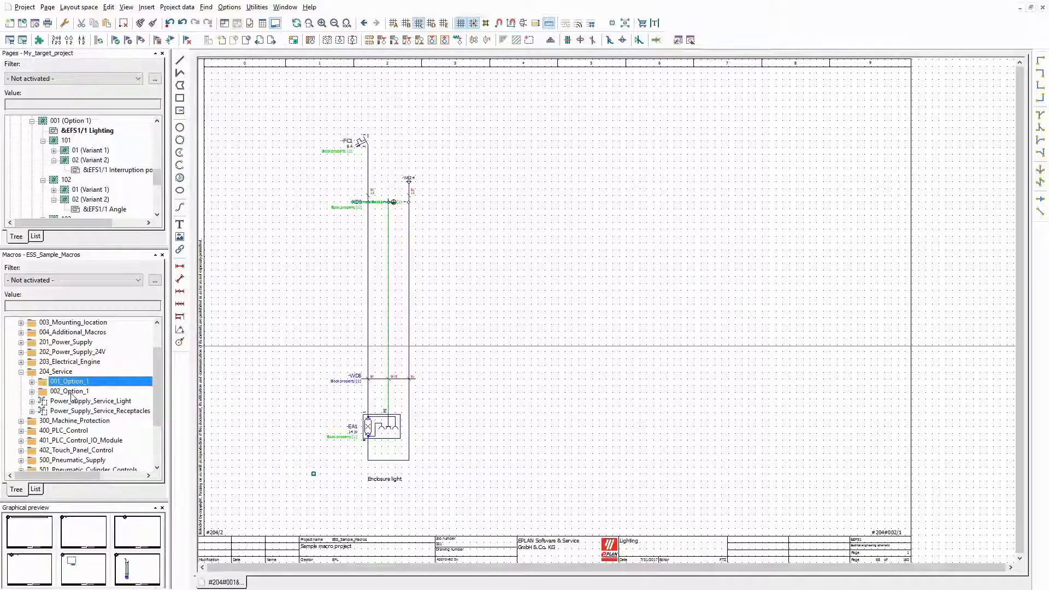
left_click(32, 391)
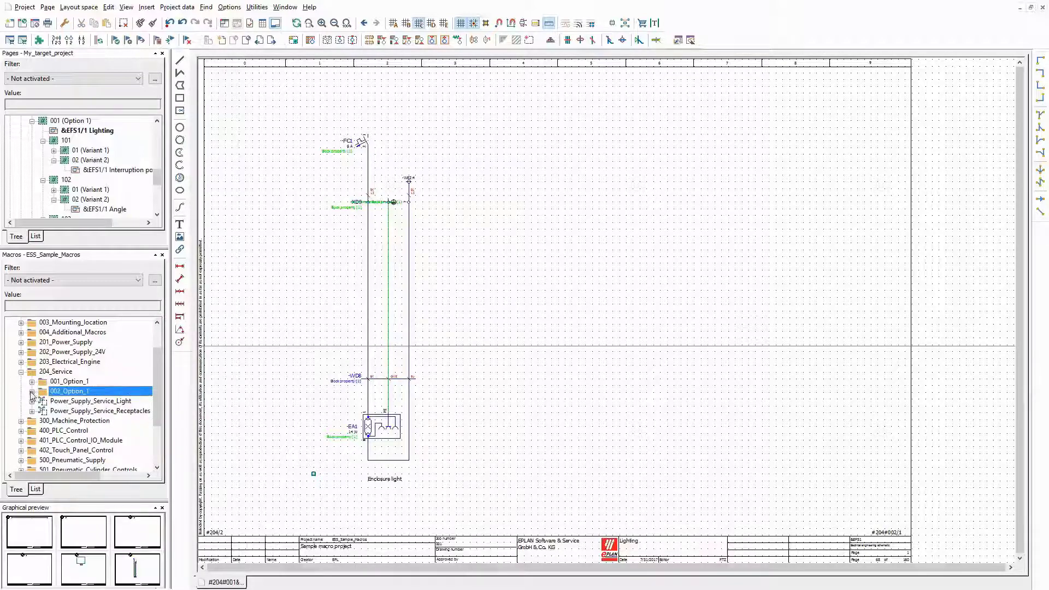
left_click(31, 391)
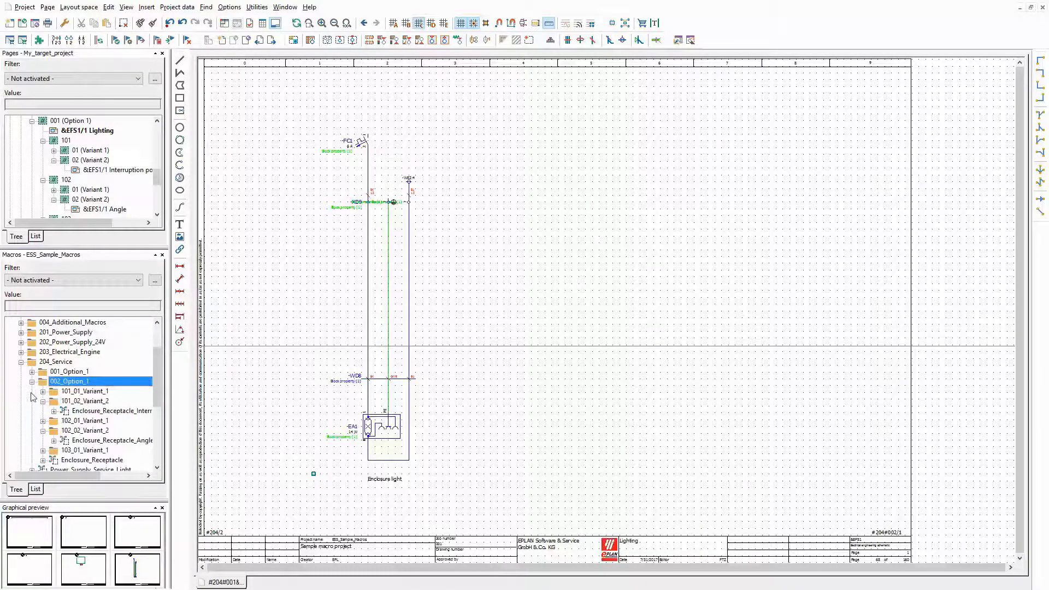
left_click(100, 414)
double_click(108, 539)
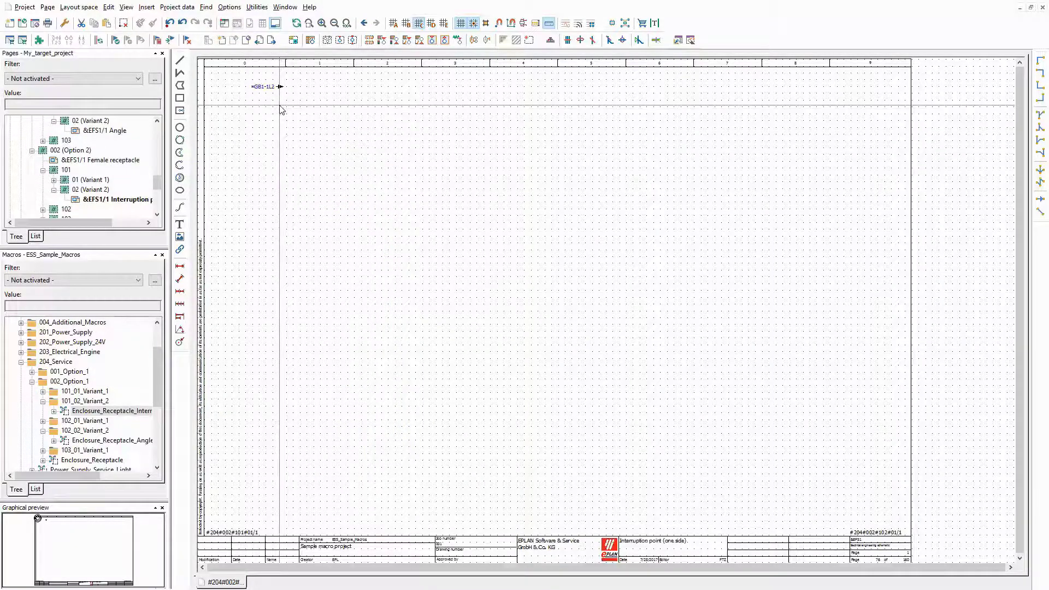
left_click(116, 440)
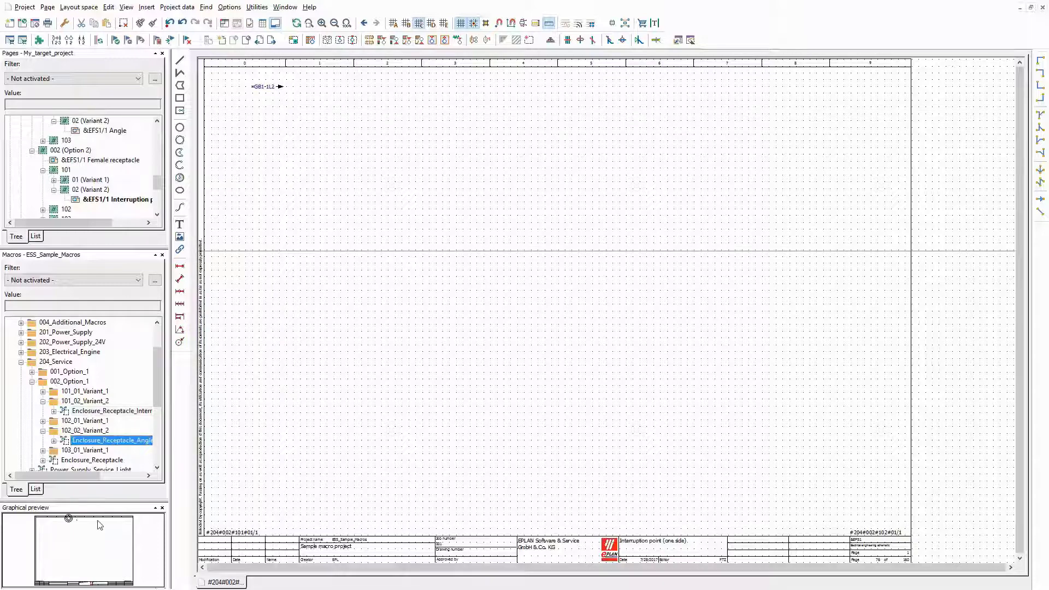
double_click(104, 543)
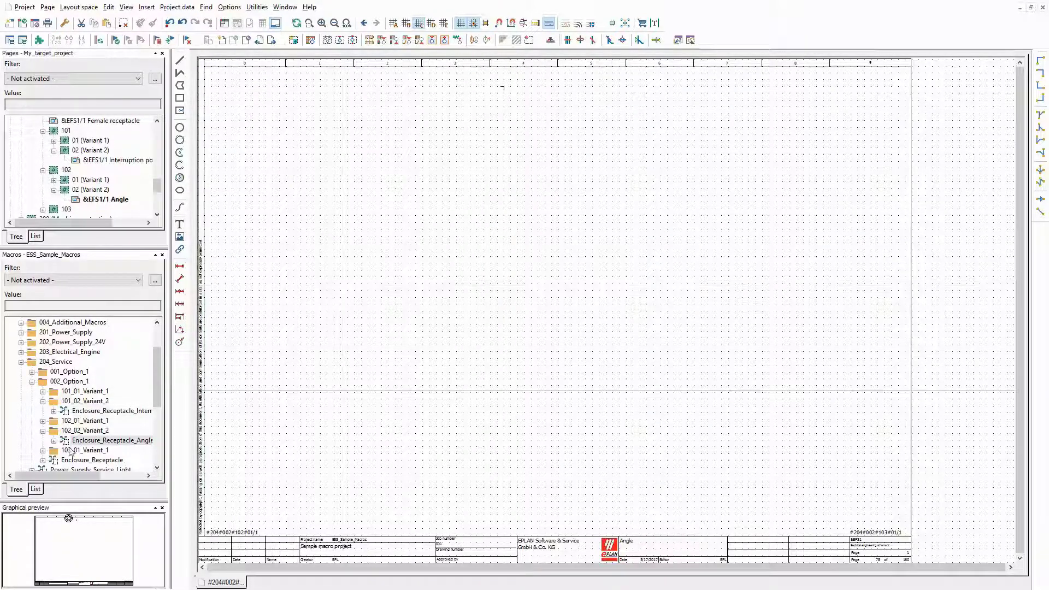
View the Enclosure_Receptacle macro page, collapse the 204_Service folder, and return to the start of the project's page tree.
left_click(83, 460)
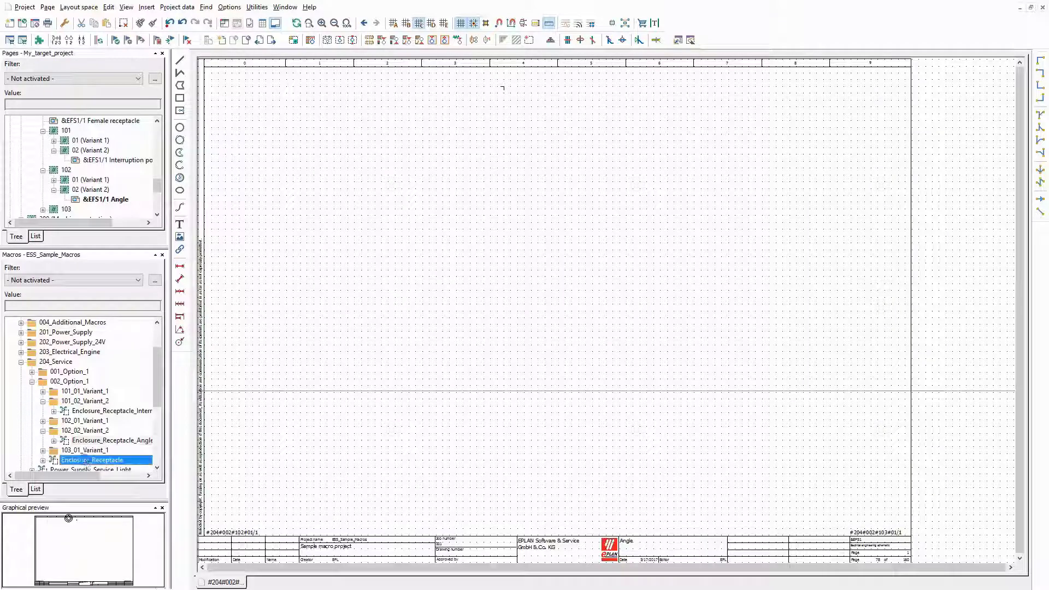
double_click(113, 550)
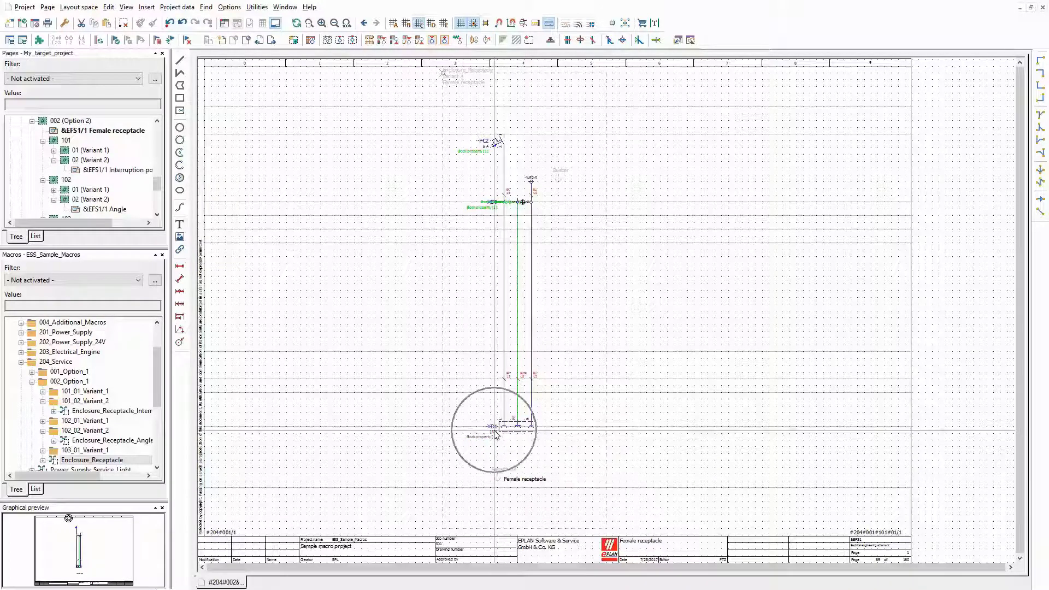
left_click(538, 479)
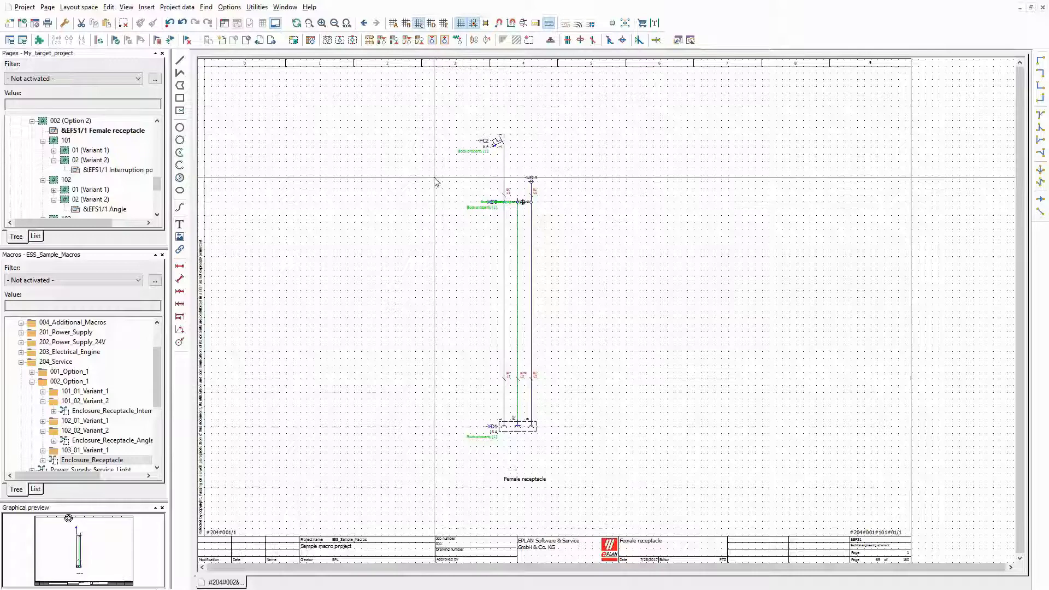
left_click(21, 361)
scroll(109, 177, "up", 1)
scroll(109, 177, "up", 10)
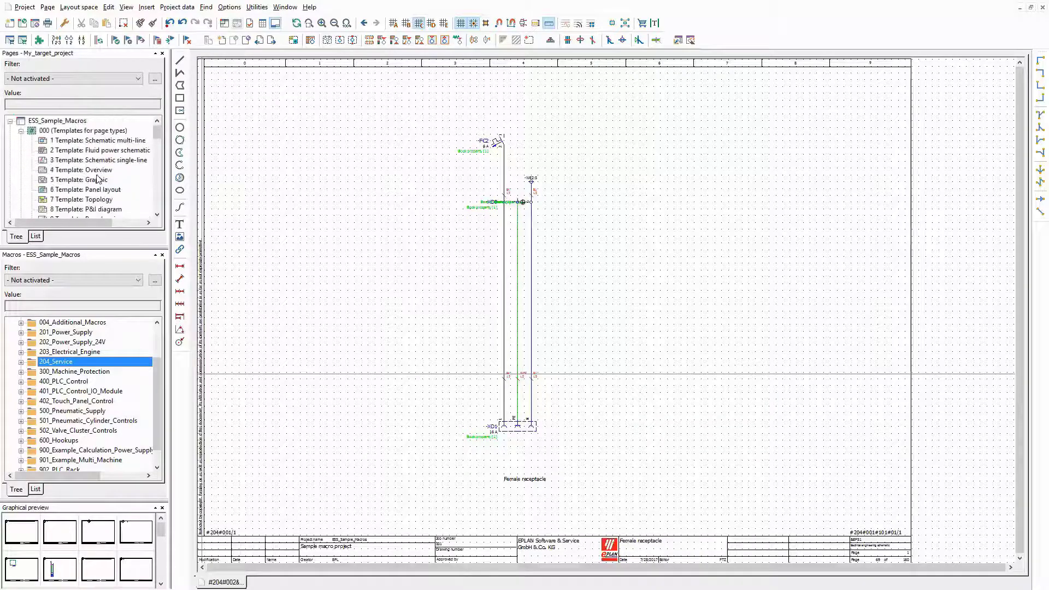
Collapse the ESS_Sample_Macros project and open the Power supply 400V page of My_target_project.
left_click(10, 121)
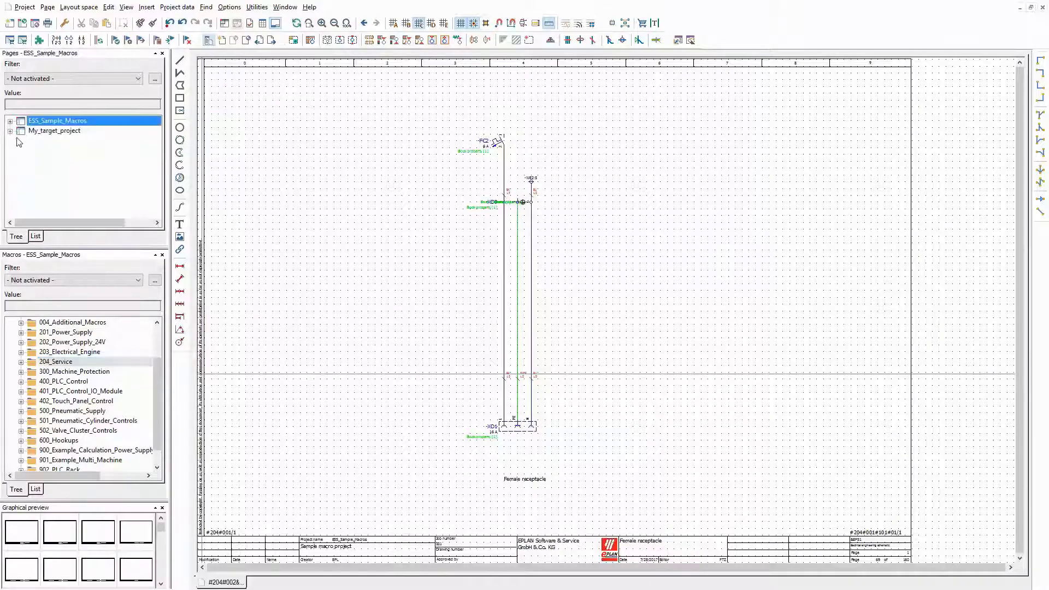
left_click(9, 131)
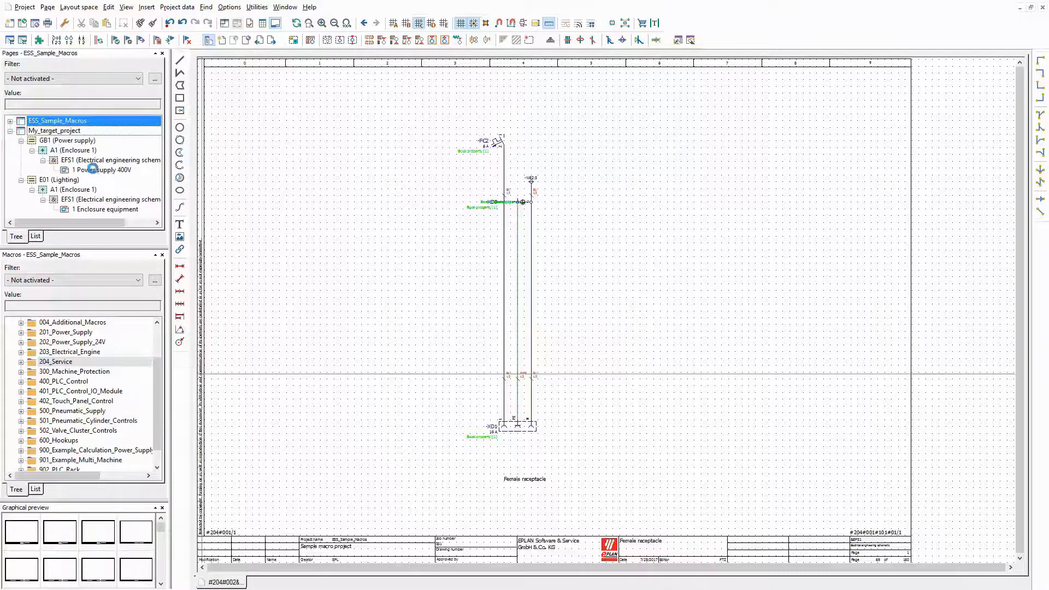
left_click(93, 170)
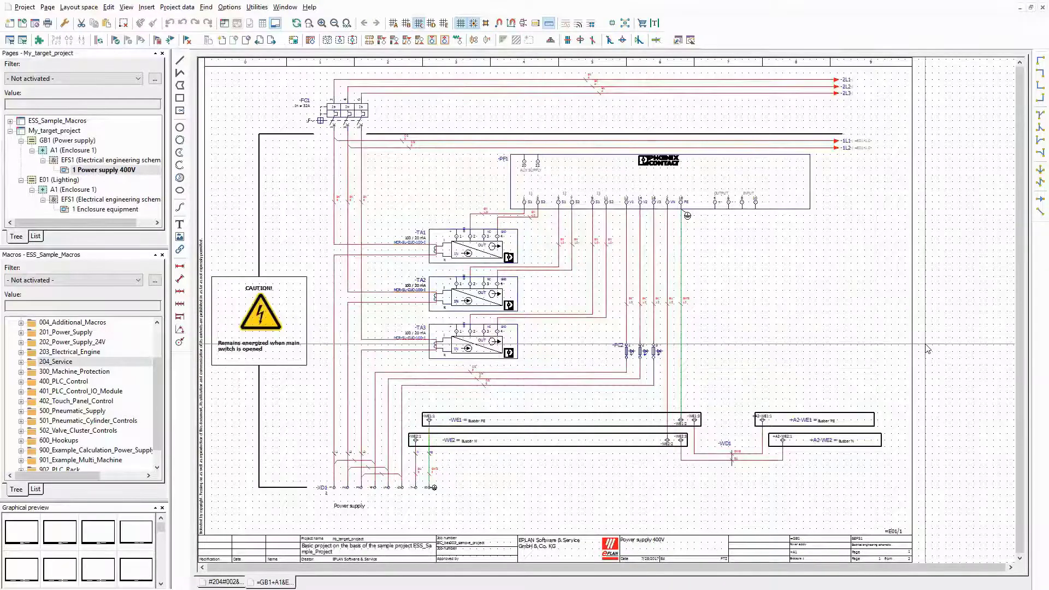
Examine the outgoing interruption points on the Power supply 400V page and go to the counterpart of 1L1.
left_click_drag(845, 164, 874, 303)
left_click_drag(887, 136, 891, 174)
right_click(848, 146)
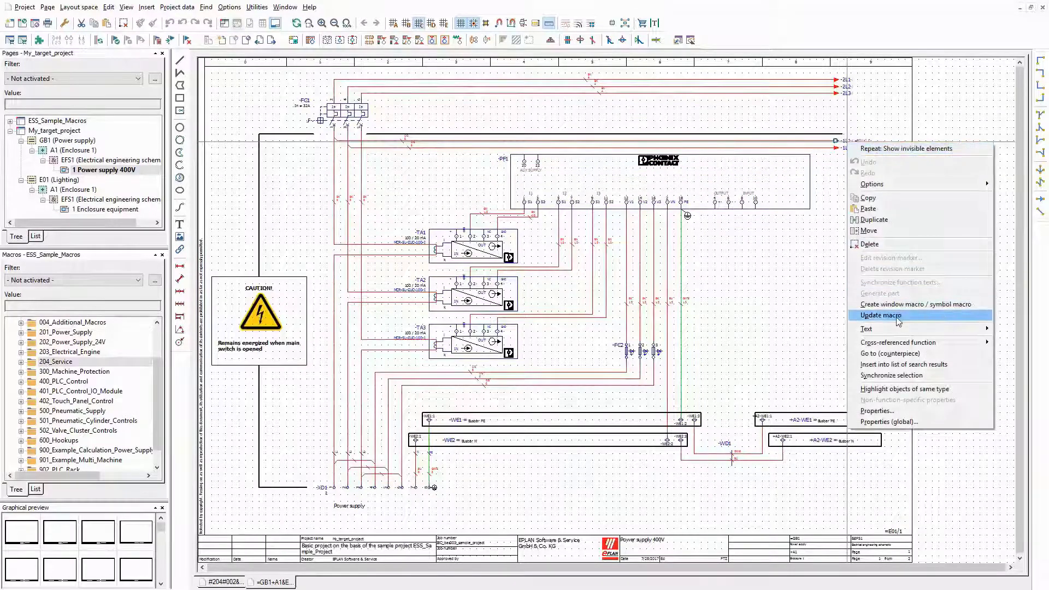
left_click(900, 353)
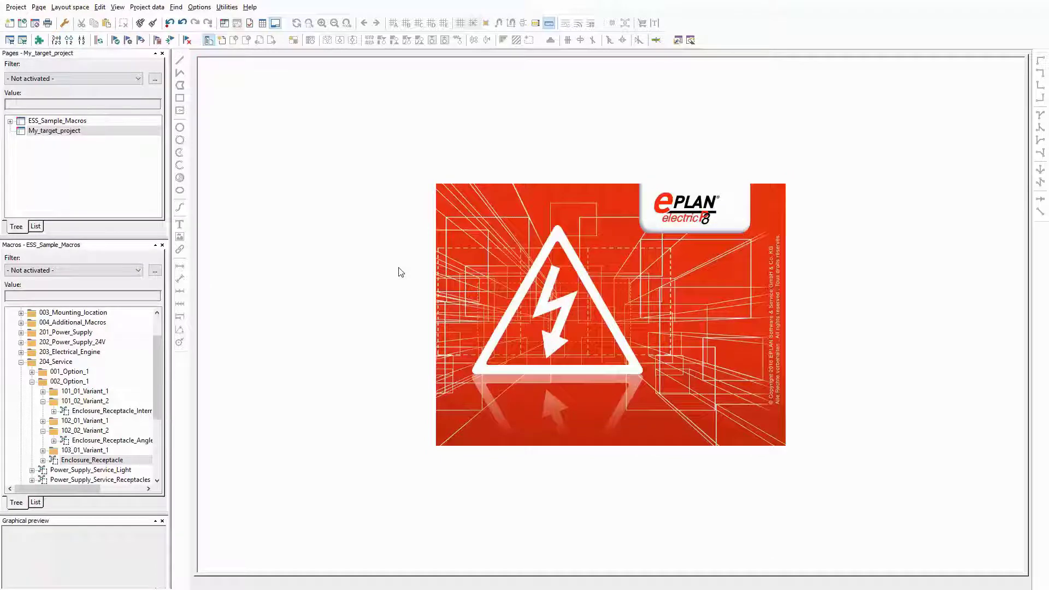
Open the Cogineer Designer and select the macro typical #904 Demo power supply 400V.
left_click(224, 8)
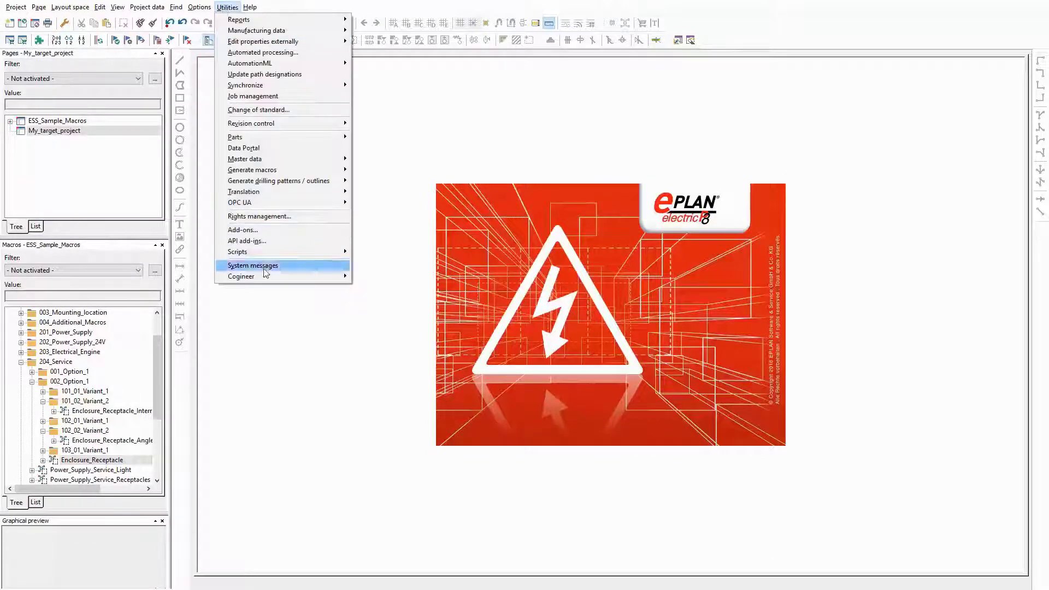
mouse_move(267, 274)
left_click(382, 277)
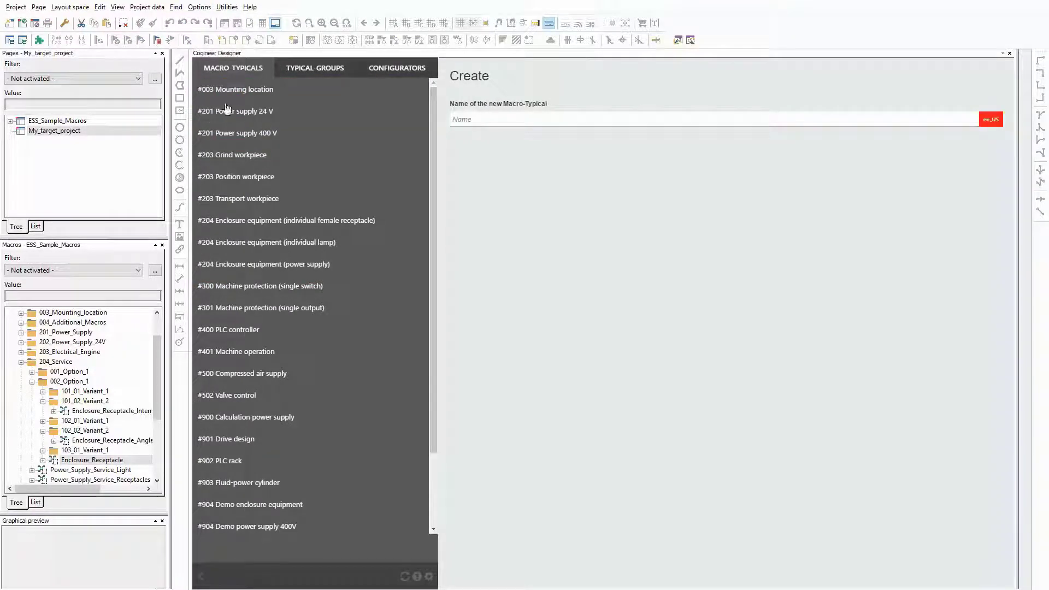
scroll(288, 235, "down", 3)
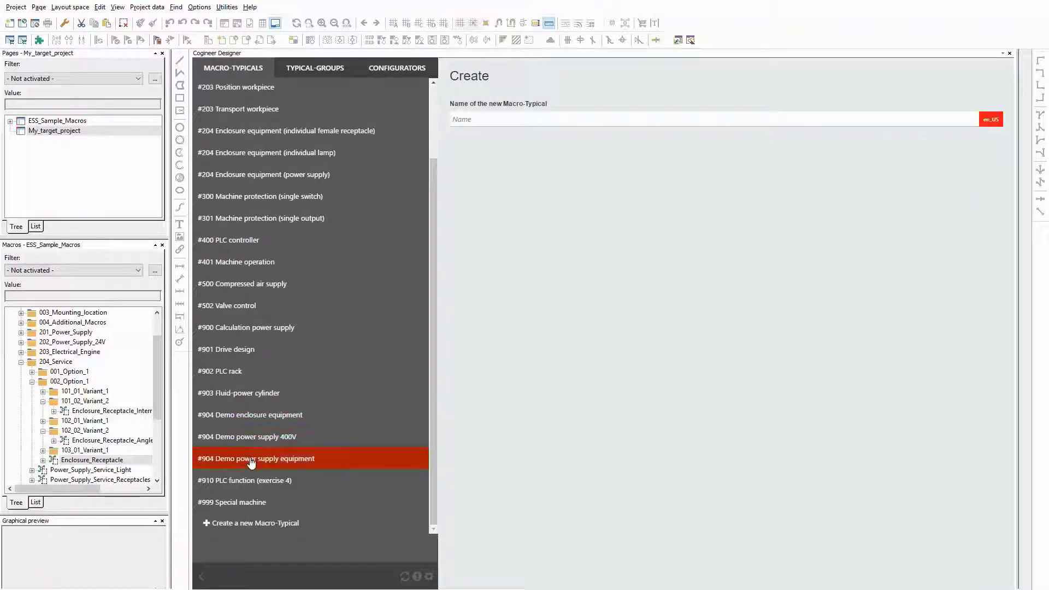
left_click(252, 439)
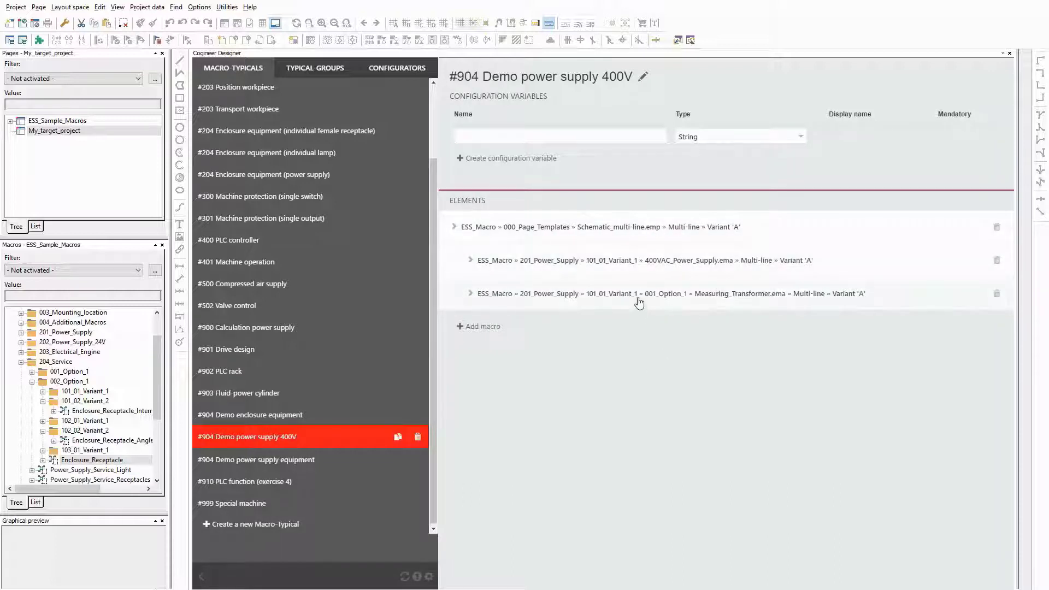
Examine the structure and variable values of the Schematic_multi-line.emp and 400VAC_Power_Supply.ema elements.
left_click(633, 234)
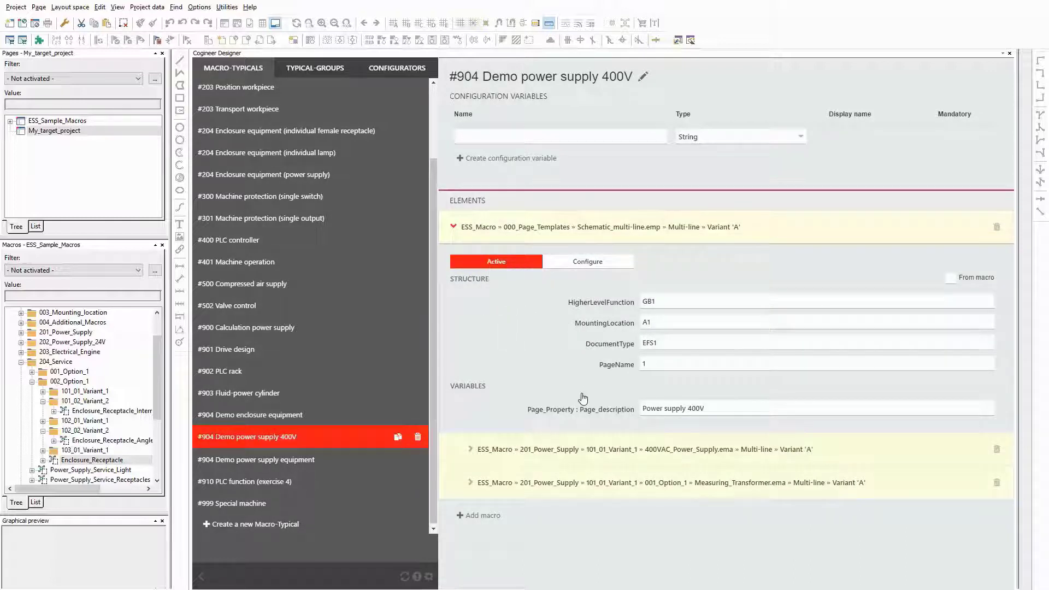
left_click(620, 228)
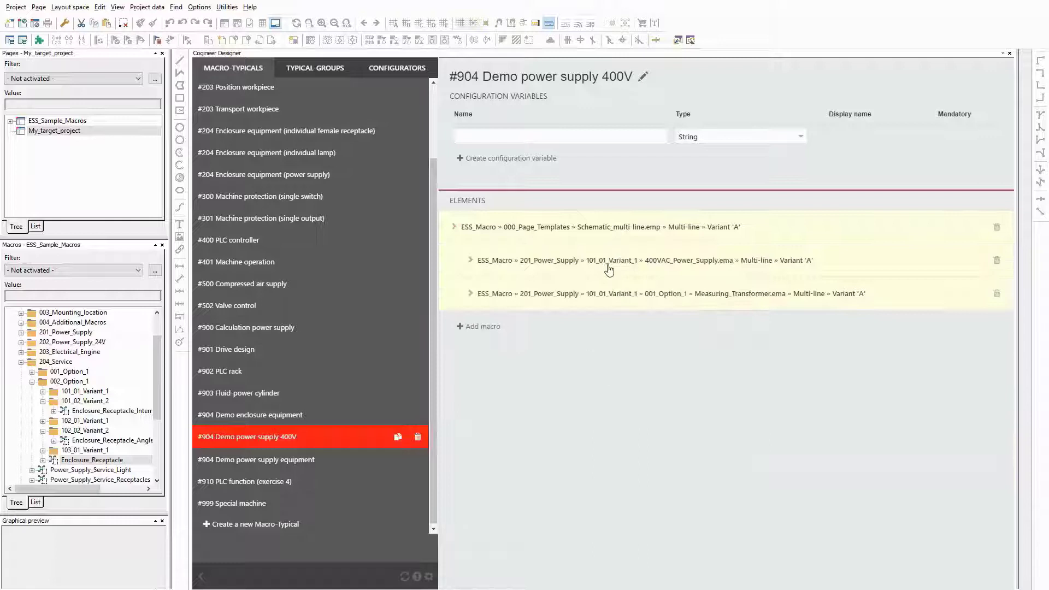
left_click(609, 266)
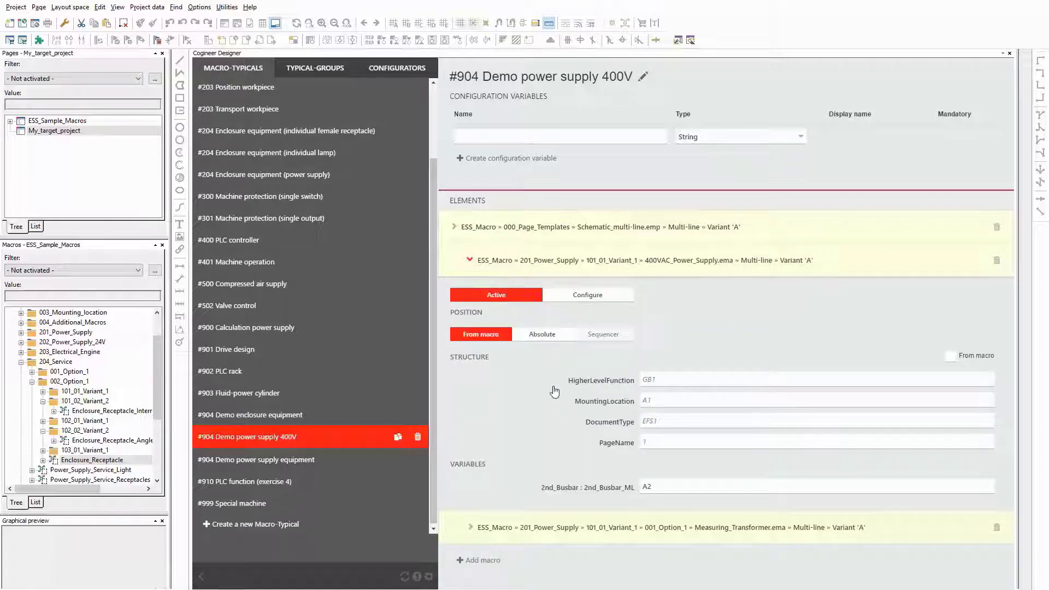
left_click(666, 262)
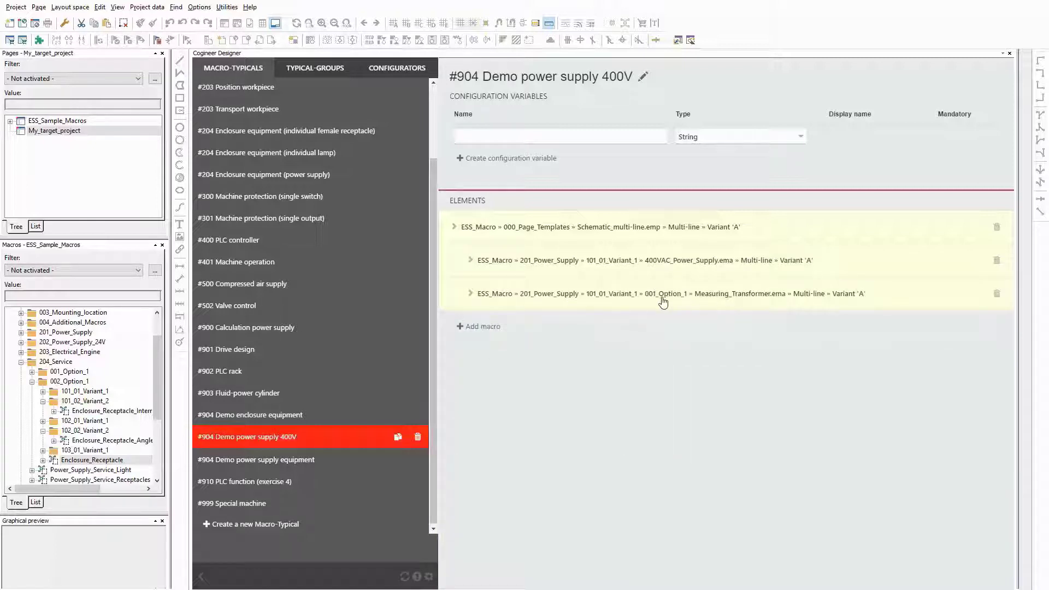
Set the Measuring_Transformer.ema element to Configure and begin its activation formula with =.
left_click(663, 301)
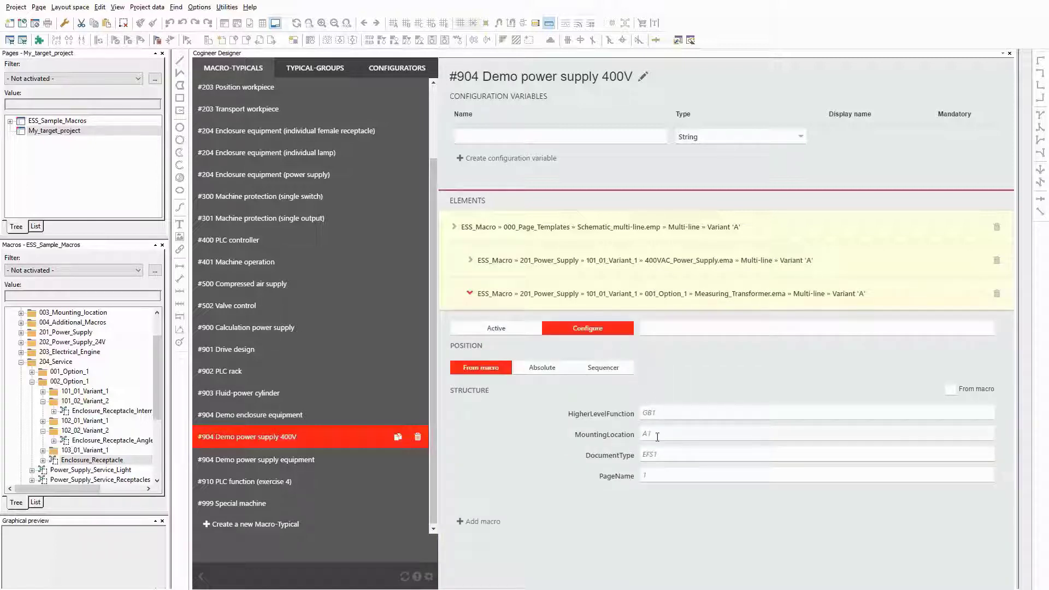
left_click(664, 328)
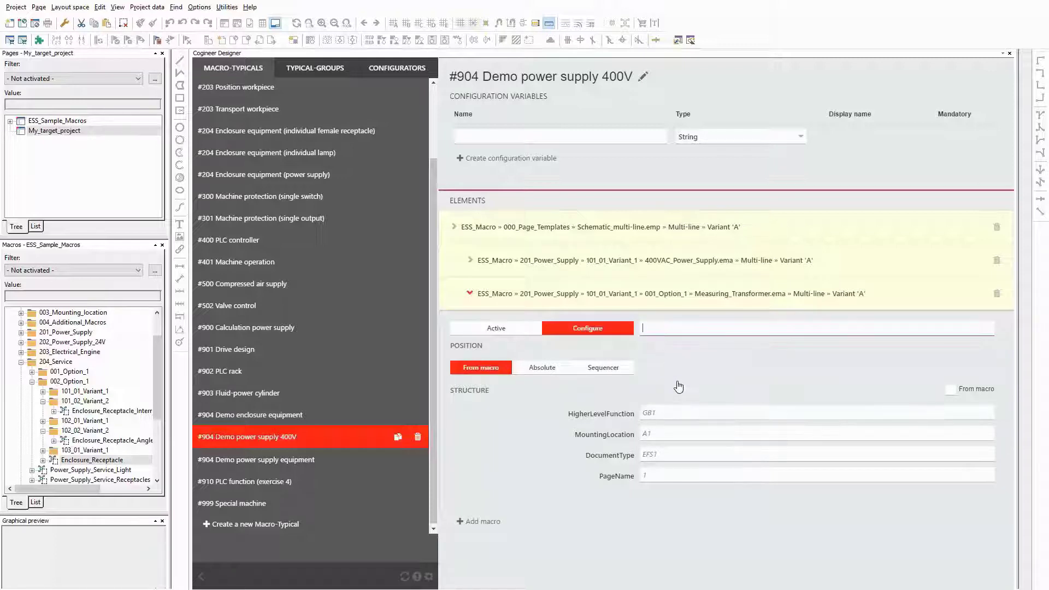
type("=")
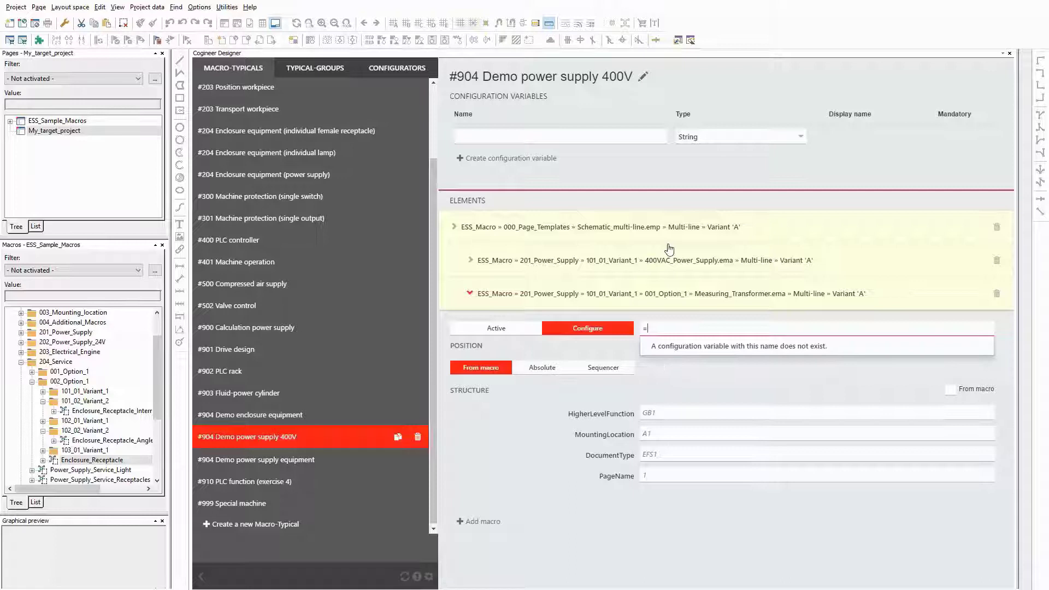
Create a Boolean configuration variable named OP_measuring_transducer for #904 Demo power supply 400V.
left_click(523, 133)
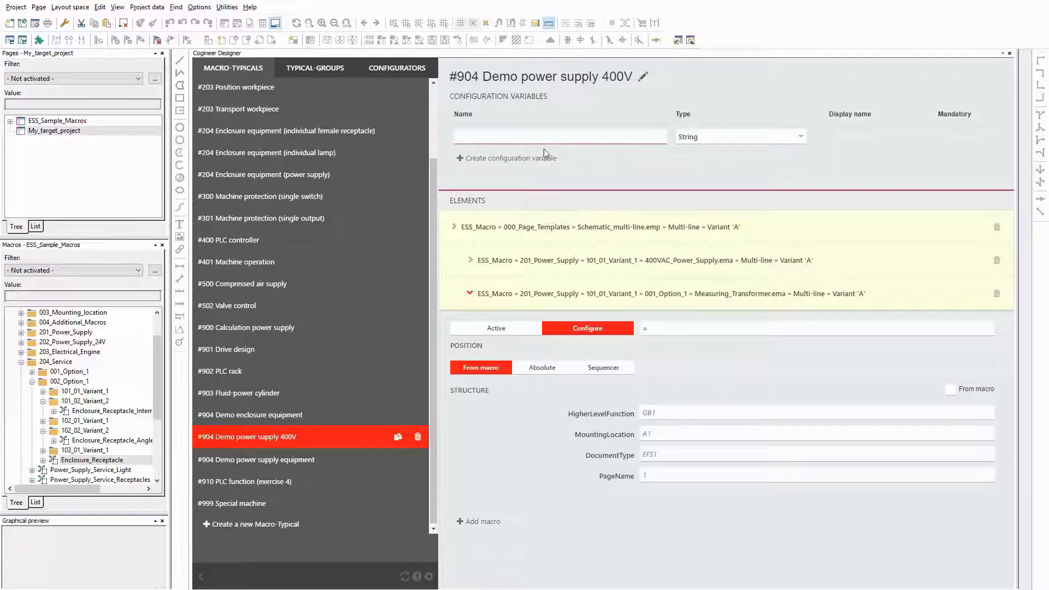
type("OP_measuring_")
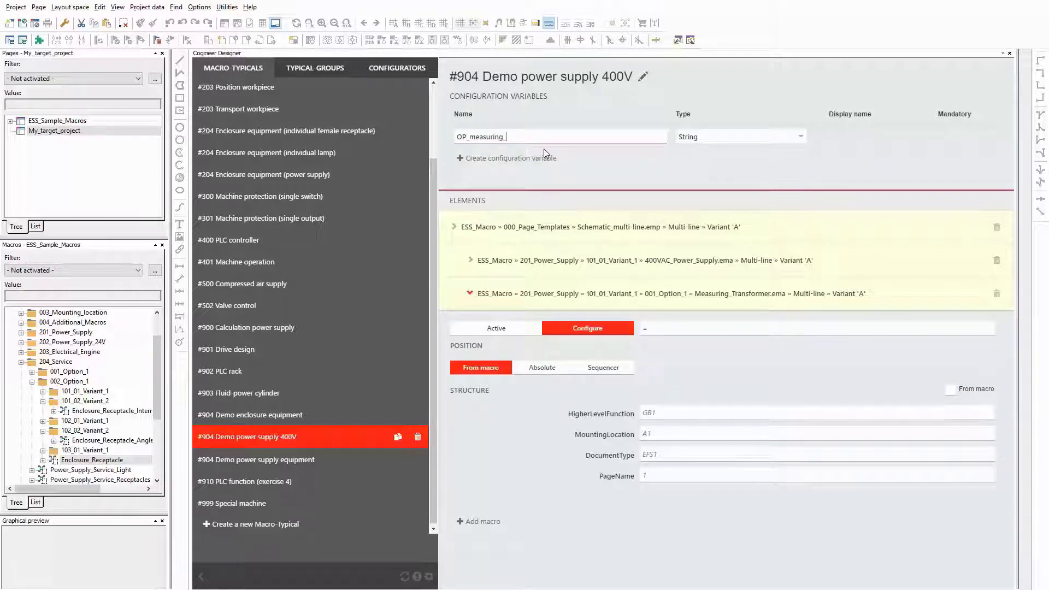
type("transducer")
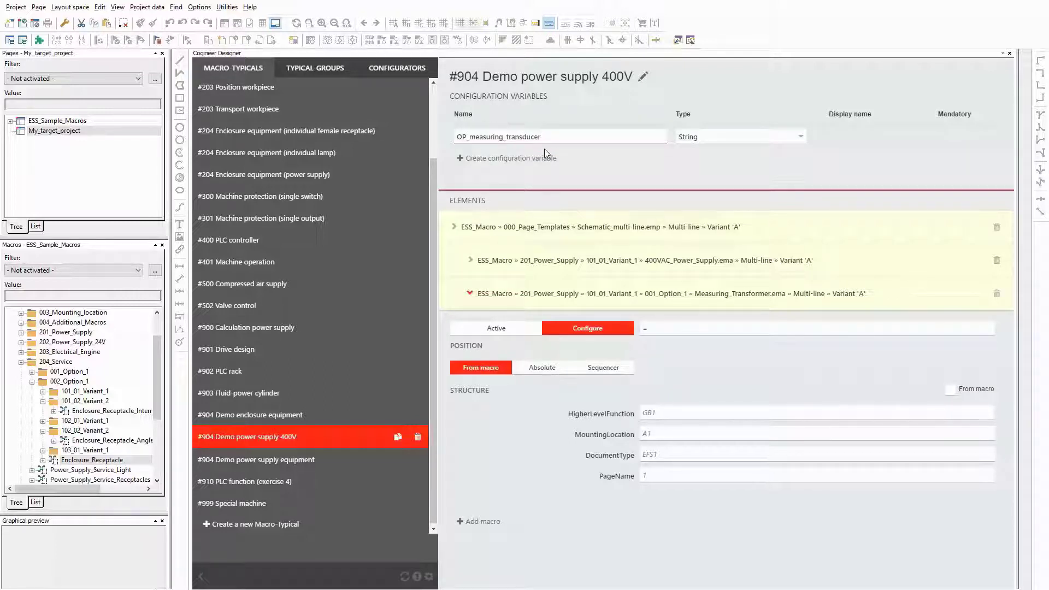
left_click(725, 139)
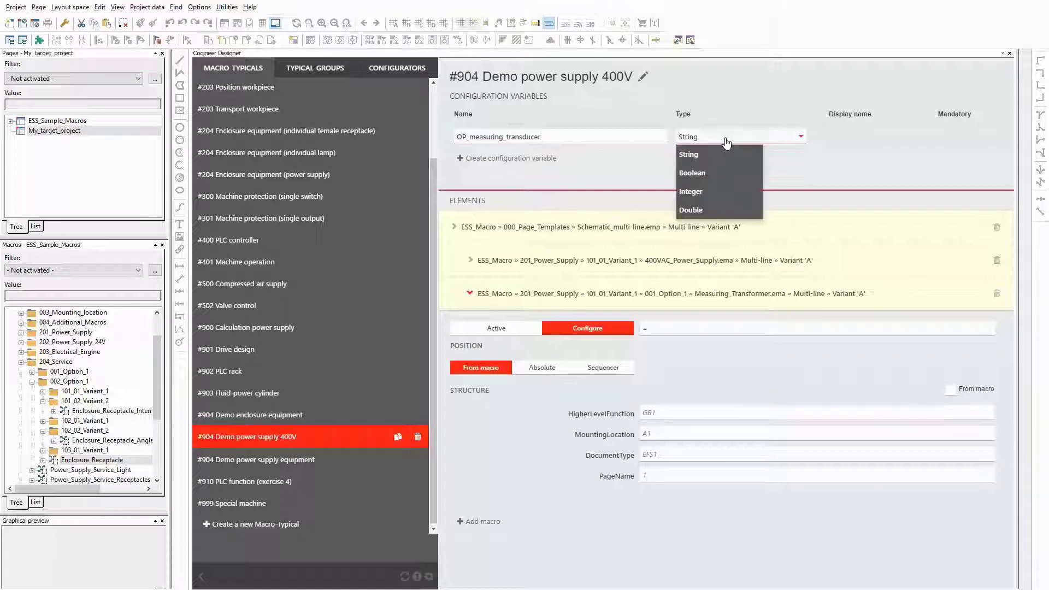
left_click(741, 173)
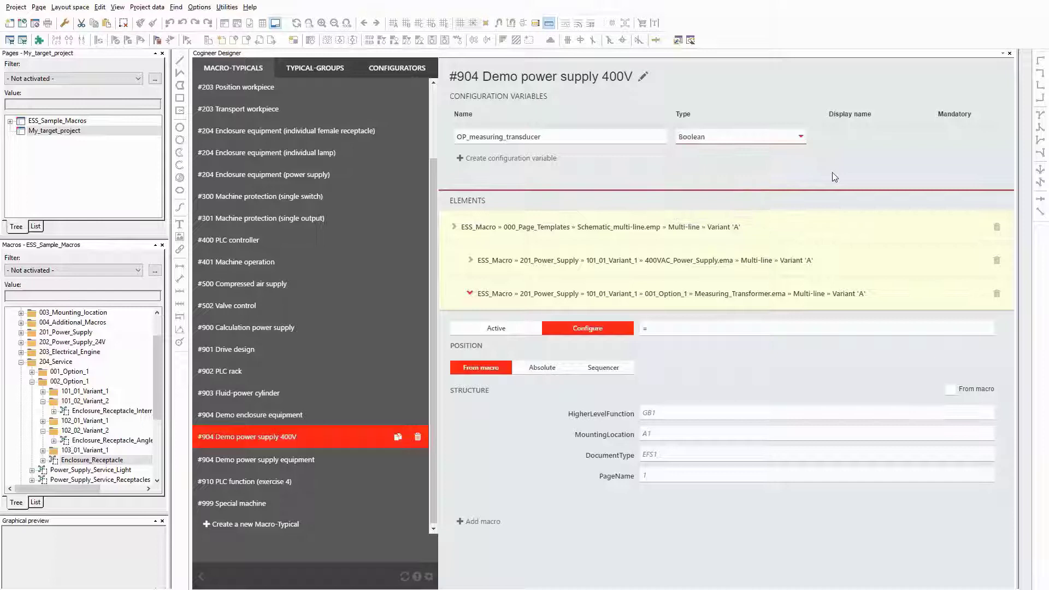
left_click(529, 158)
Give the OP_measuring_transducer variable the display name Measuring transducer and make it mandatory.
left_click(736, 142)
type("Measuring transducer")
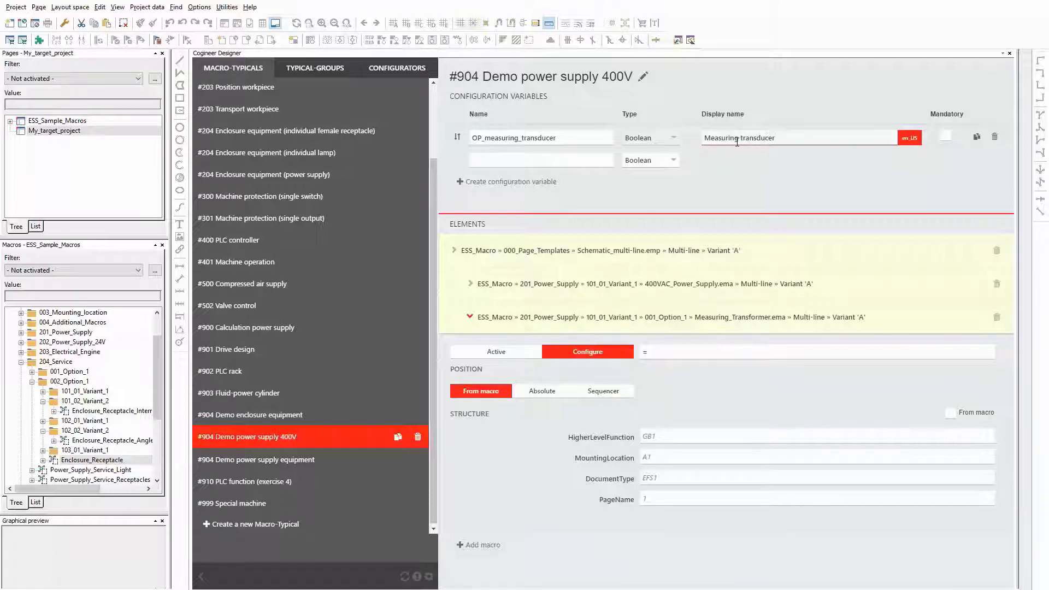
left_click(946, 136)
Set the activation formula of the Measuring_Transformer.ema element to =OP_measuring_transducer.
left_click(659, 347)
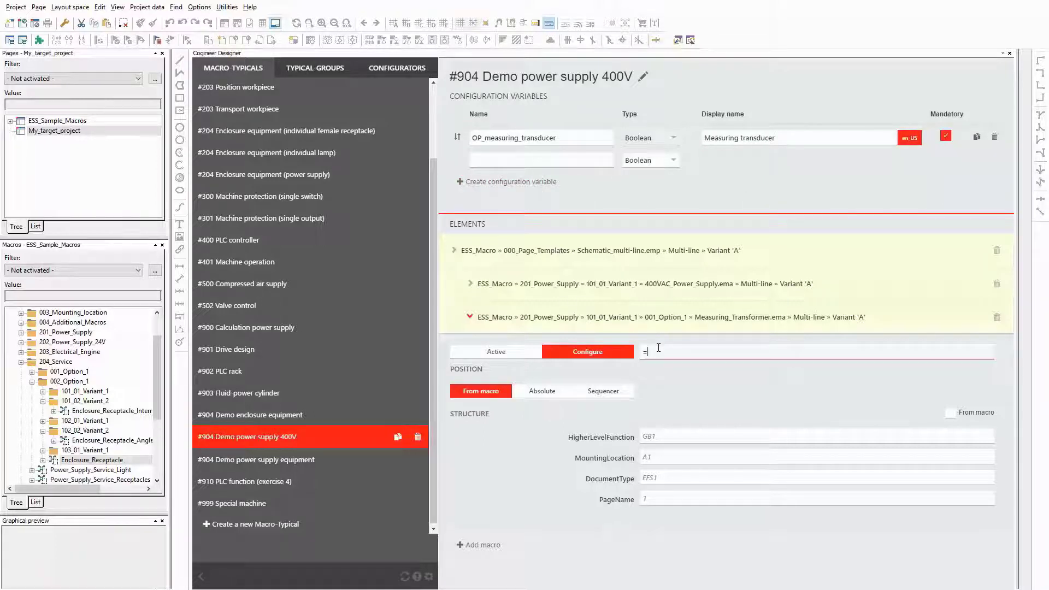
type("=")
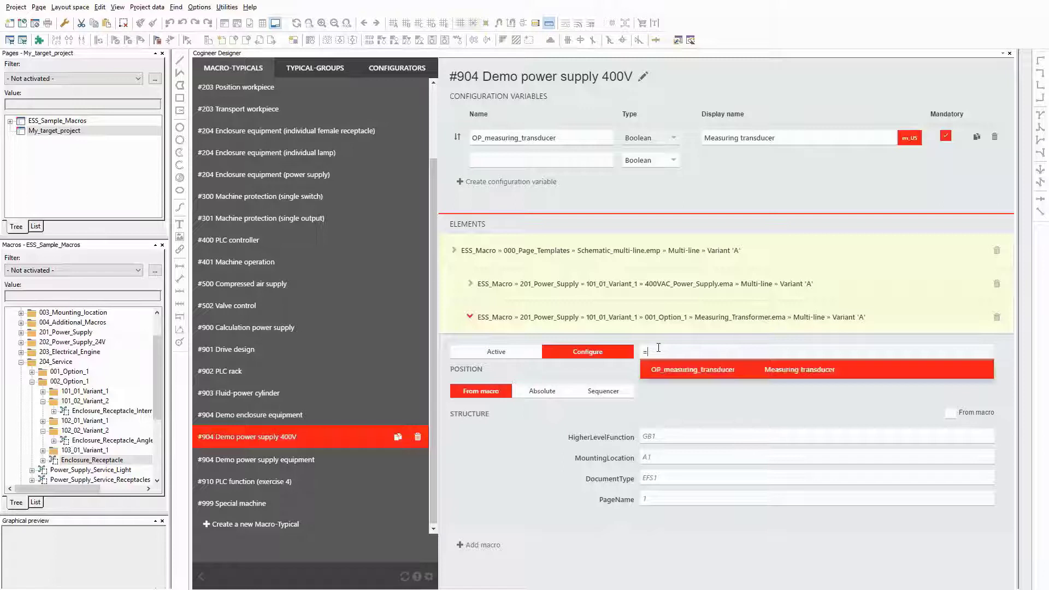
key("Return")
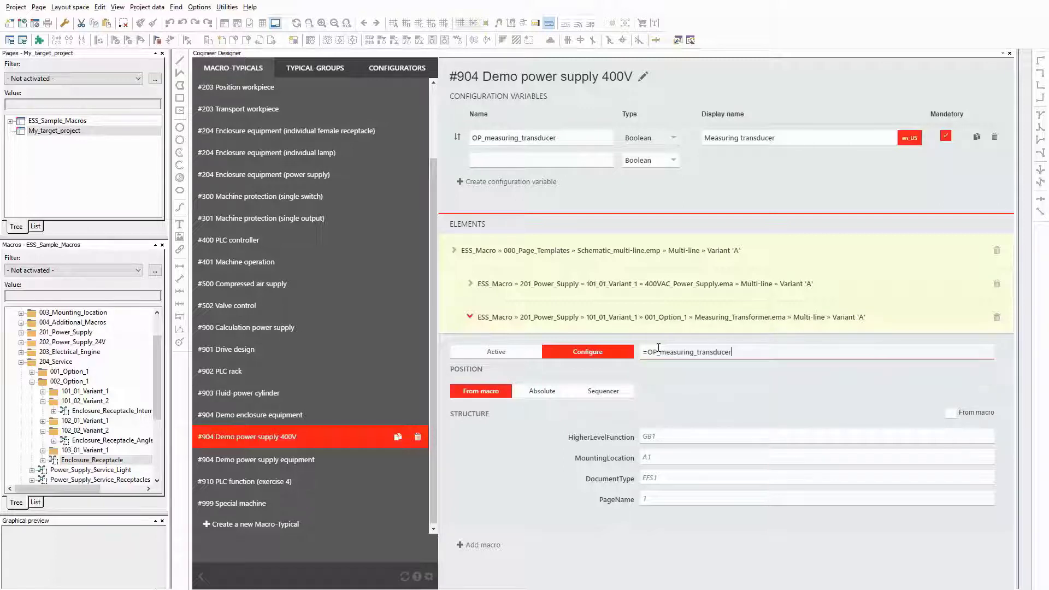
left_click(746, 413)
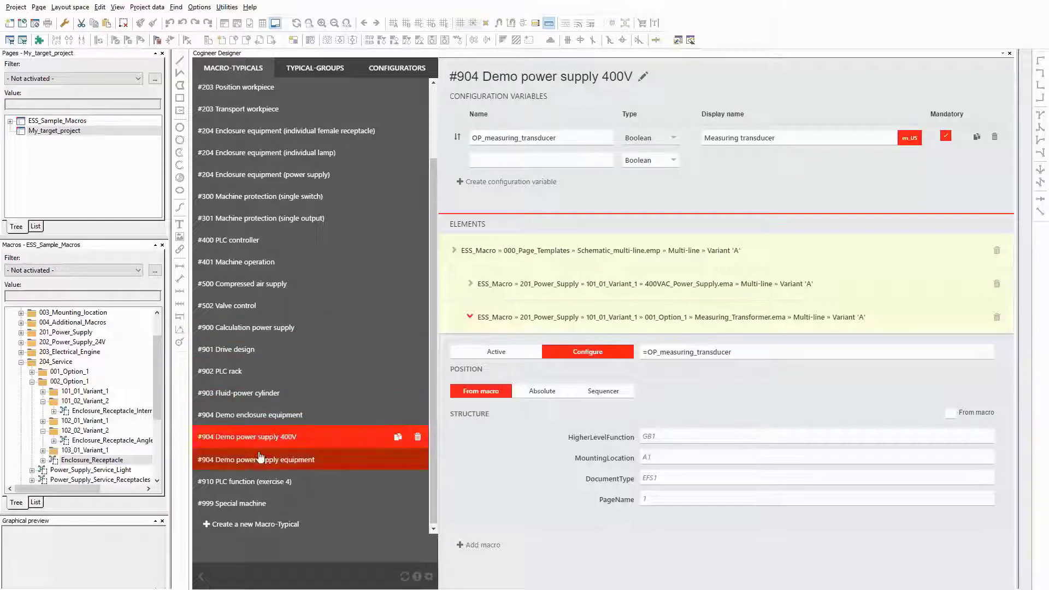
In #904 Demo power supply equipment, set the Schematic_multi-line.emp element to Configure and create a String configuration variable named OP_equipment.
left_click(245, 462)
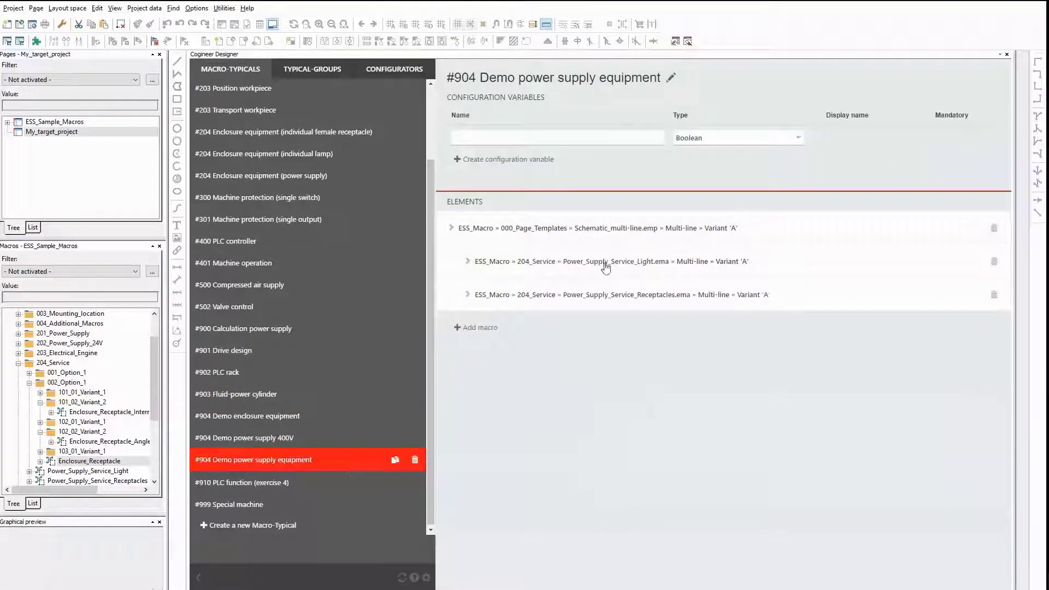
left_click(647, 228)
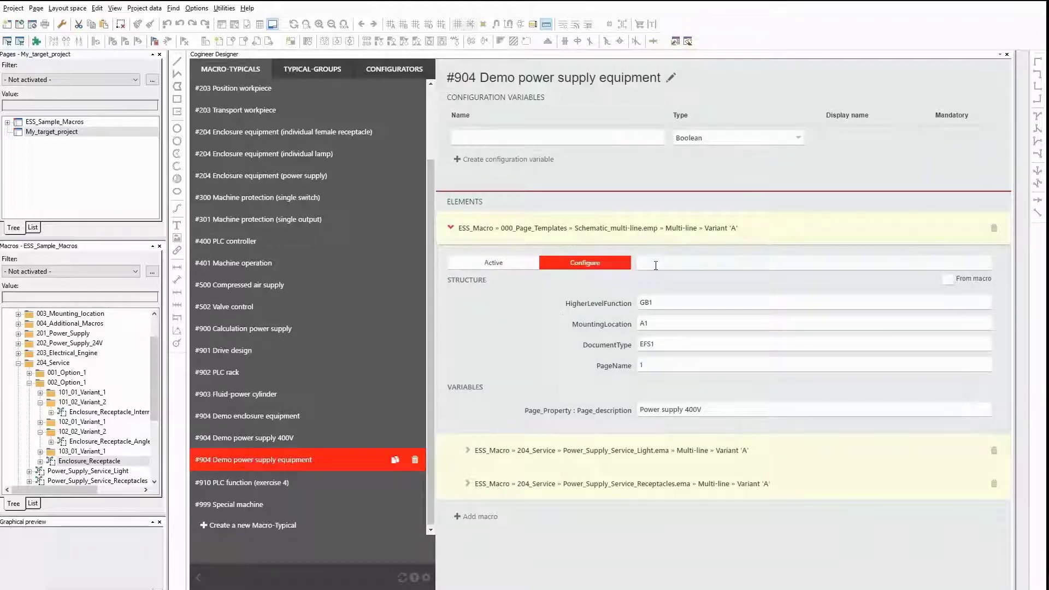
left_click(613, 137)
type("OP_equipment")
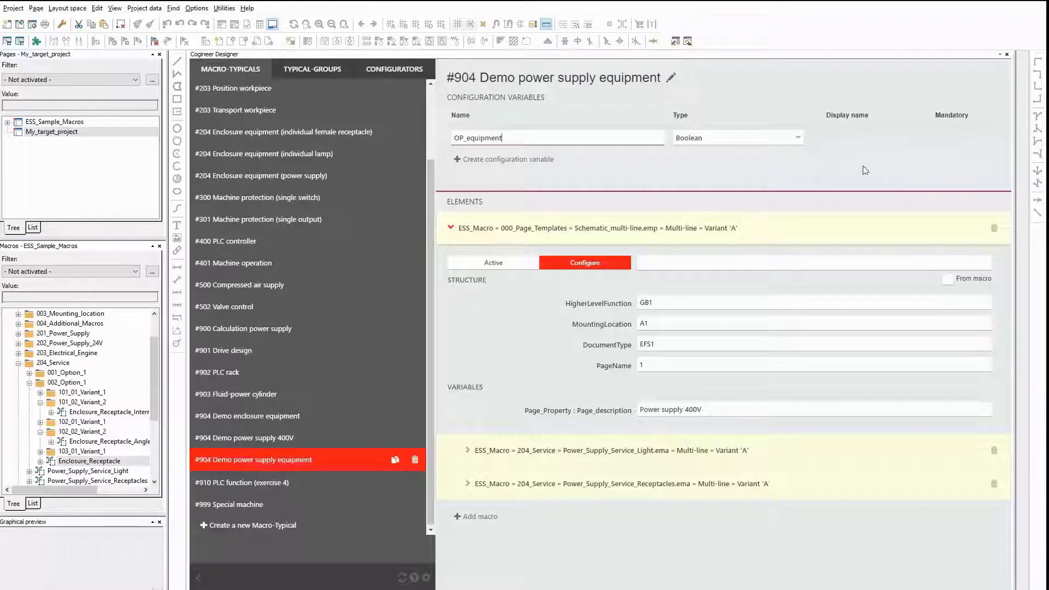
left_click(798, 138)
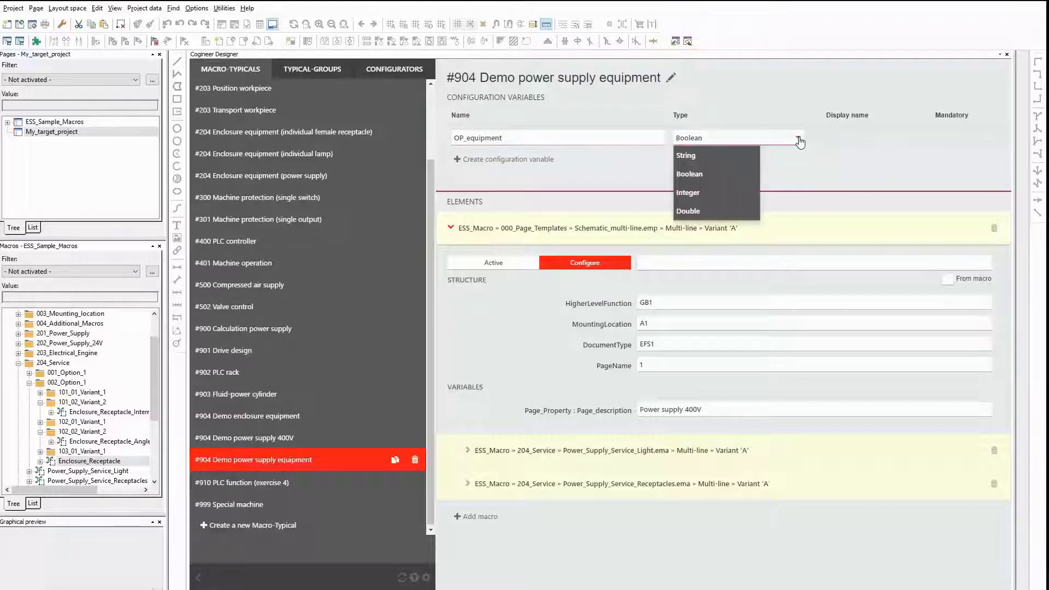
left_click(692, 156)
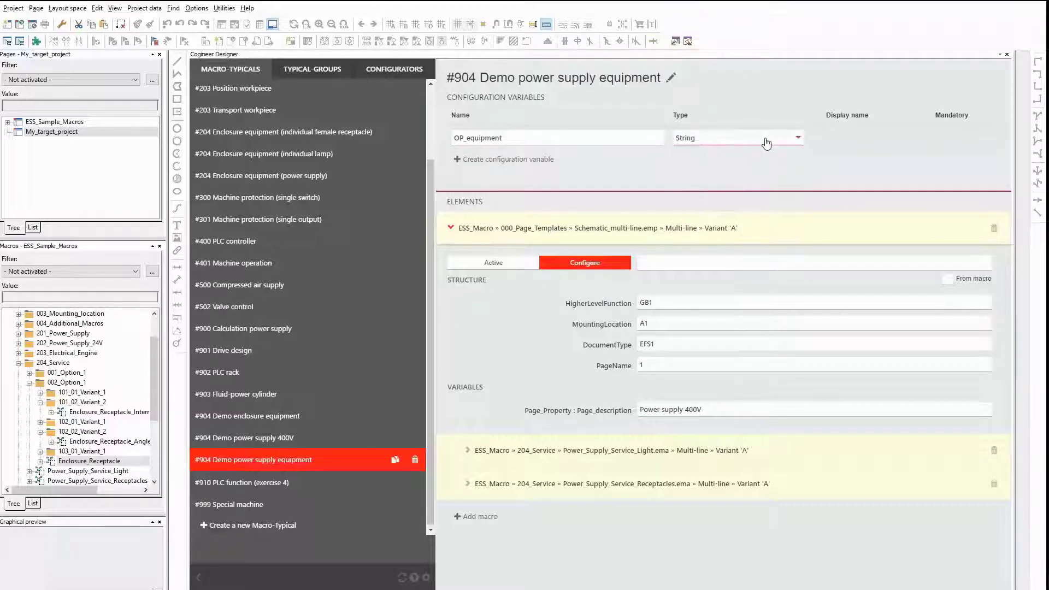
left_click(540, 159)
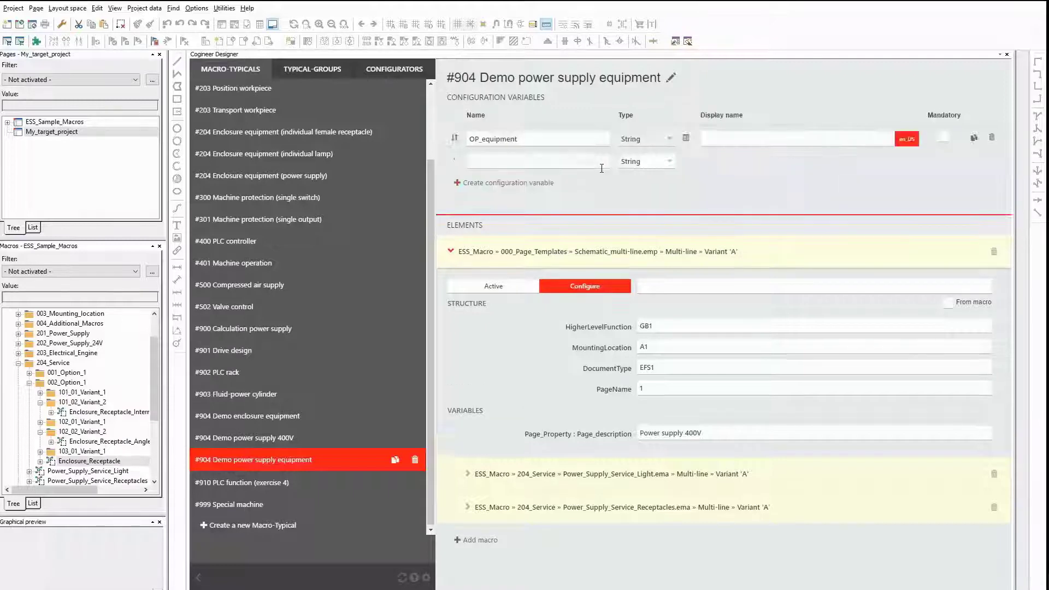
Give the OP_equipment variable the display name Enclosure equipment and make it mandatory.
left_click(726, 139)
type("Enclosure equipment")
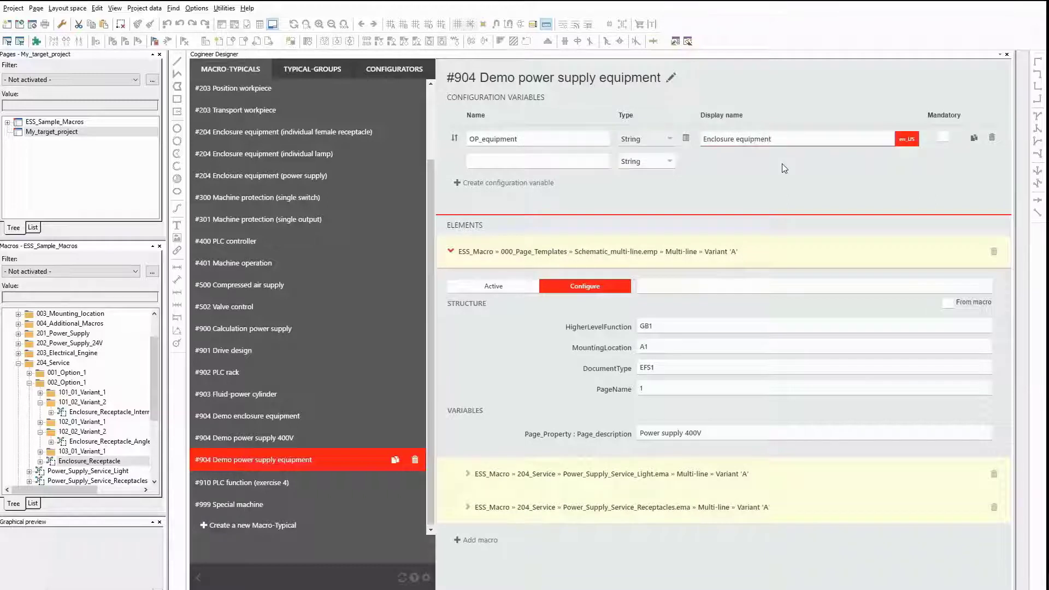
left_click(942, 137)
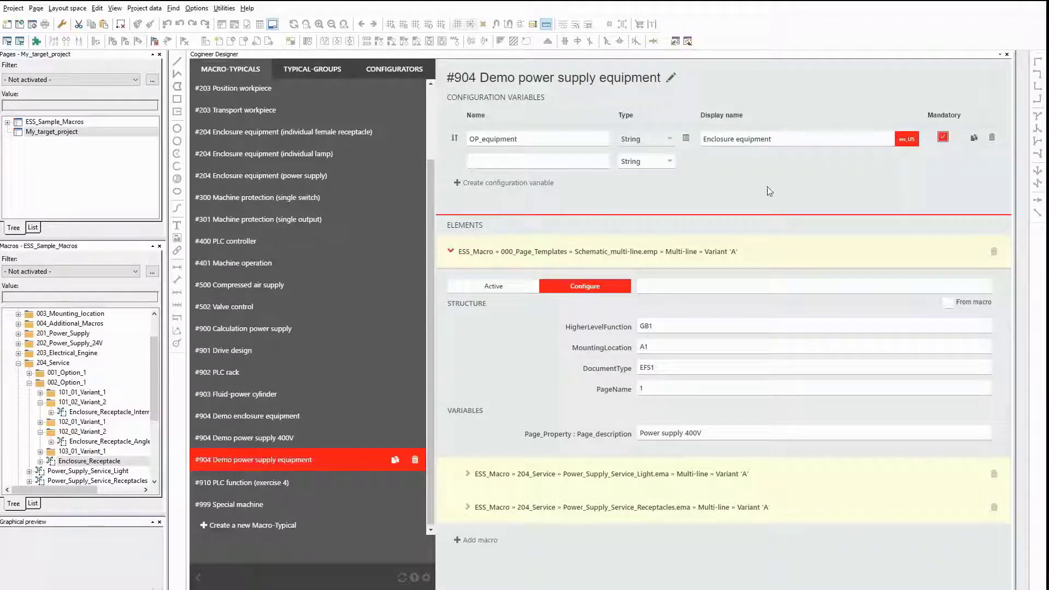
Define the selectable values Light, Receptacle, Both and None for the OP_equipment variable and save the list.
left_click(685, 138)
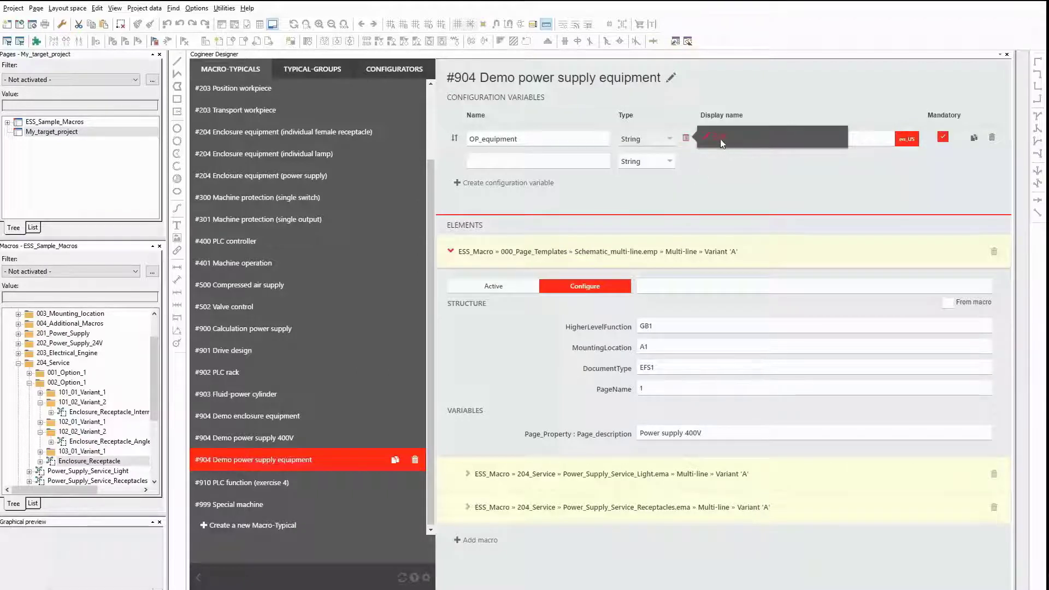
type("Light ")
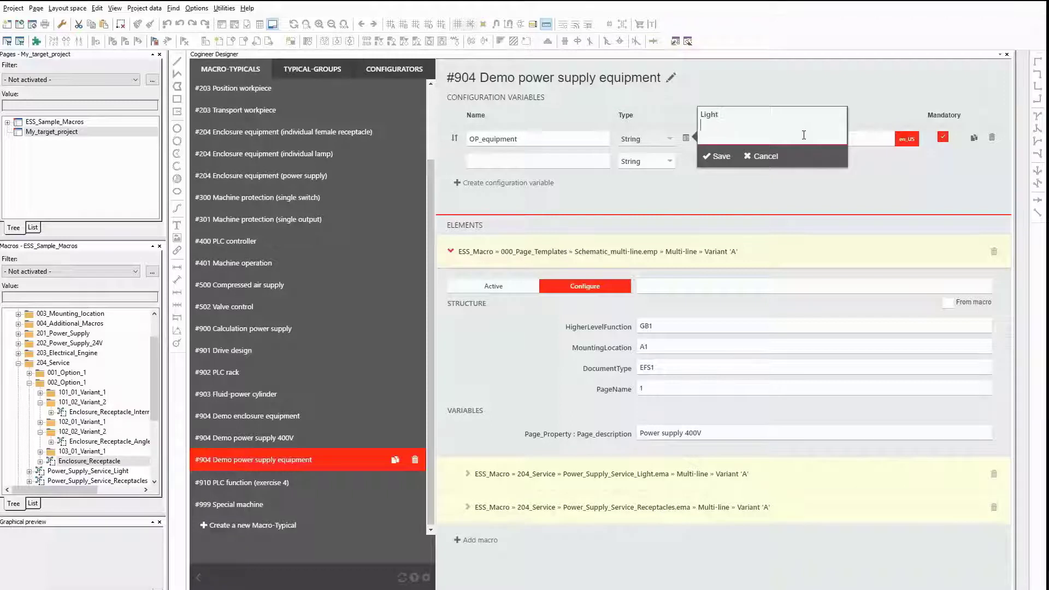
type("Receptacle")
key("Return")
type("Both")
key("Return")
type("None")
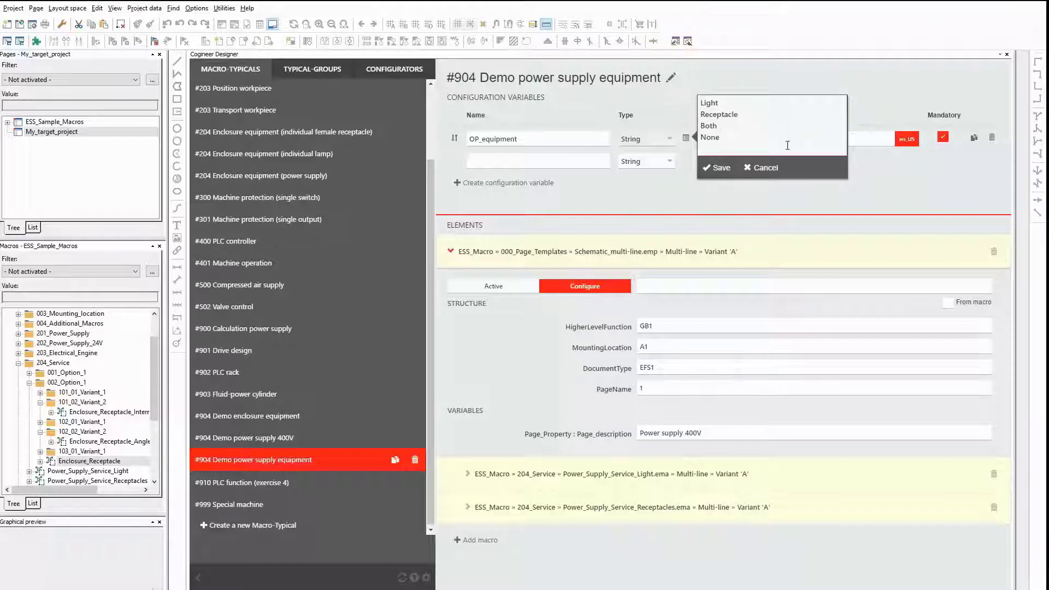
left_click(720, 168)
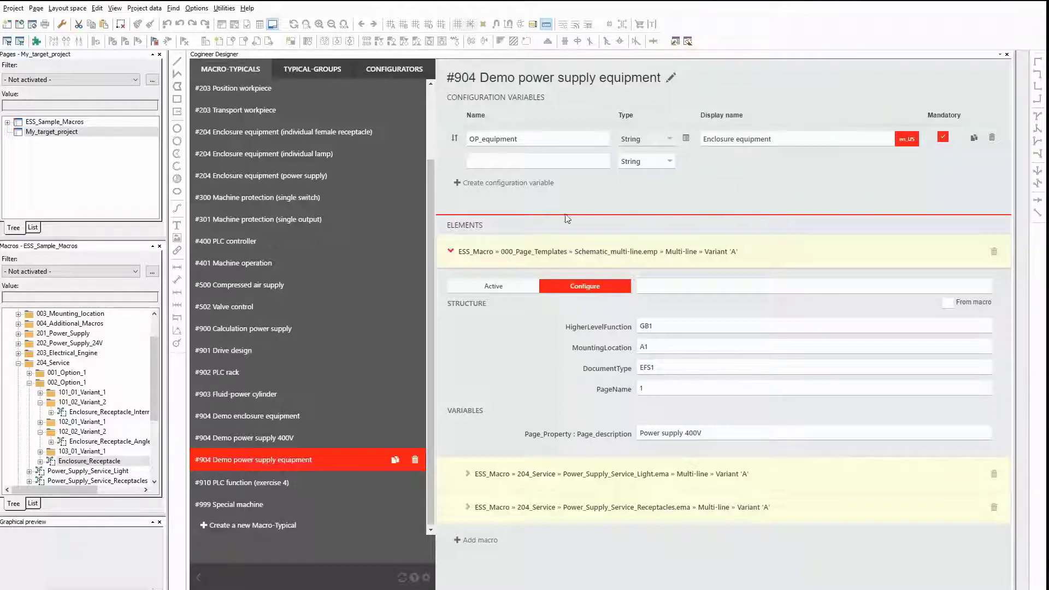
Set the activation formula of the Schematic_multi-line.emp element to =OP_equipment!='None'.
left_click(677, 292)
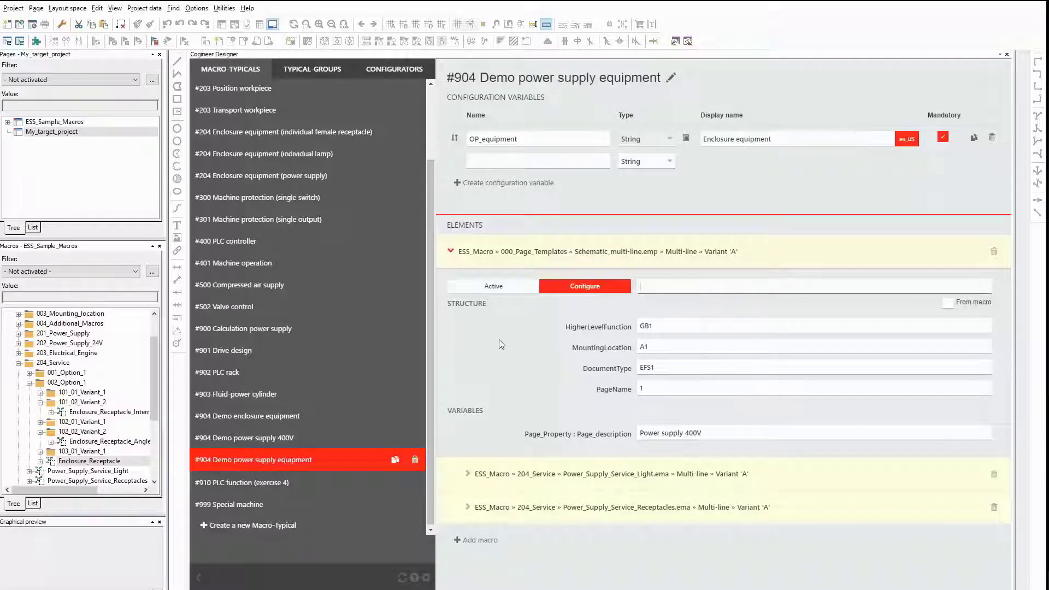
type("=")
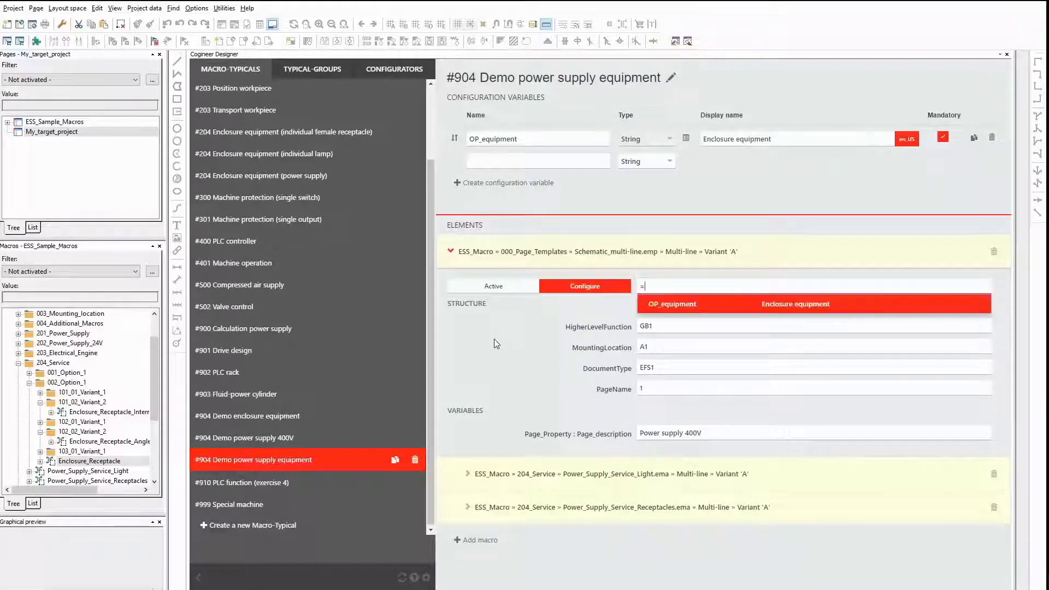
key("Return")
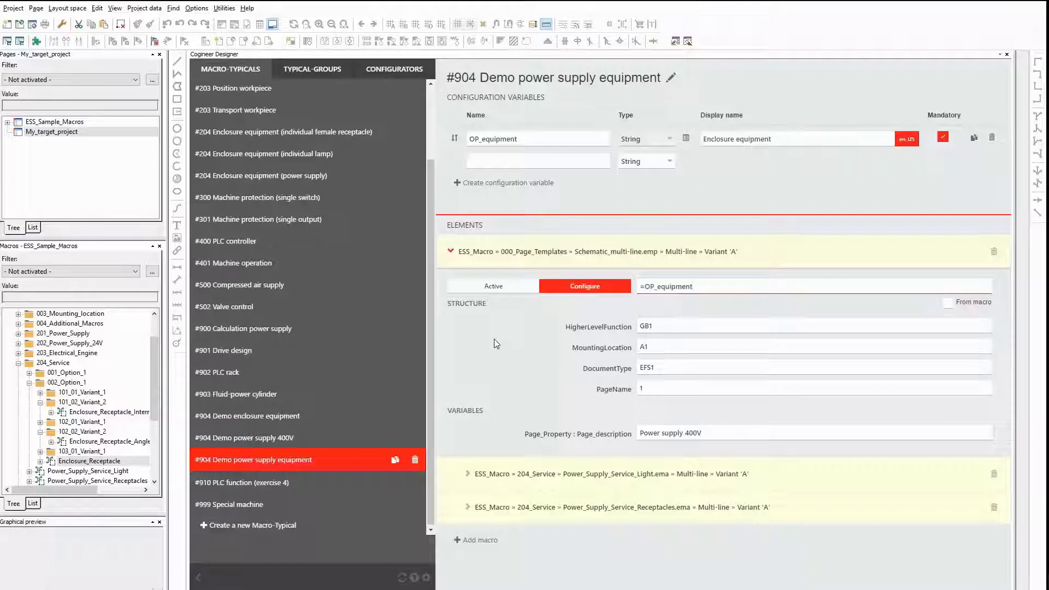
type("!=")
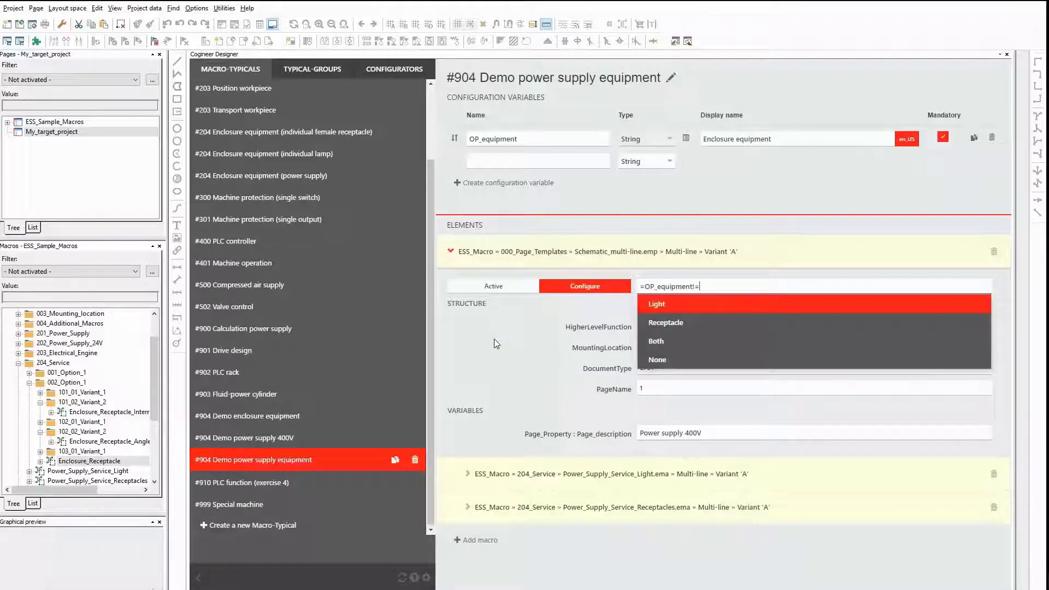
key("Down")
key("Down")
key("Down")
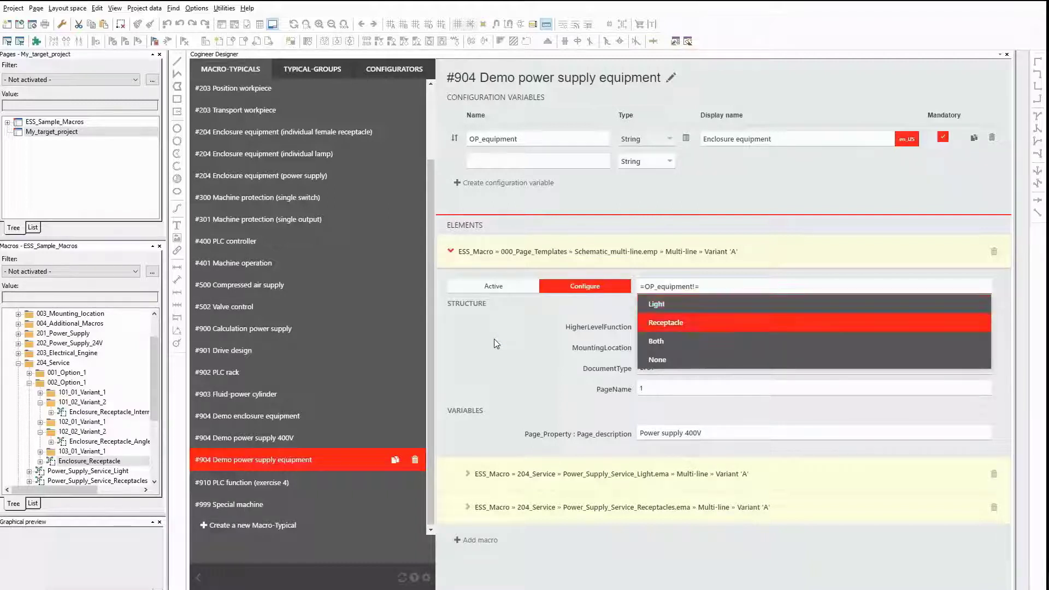
key("Return")
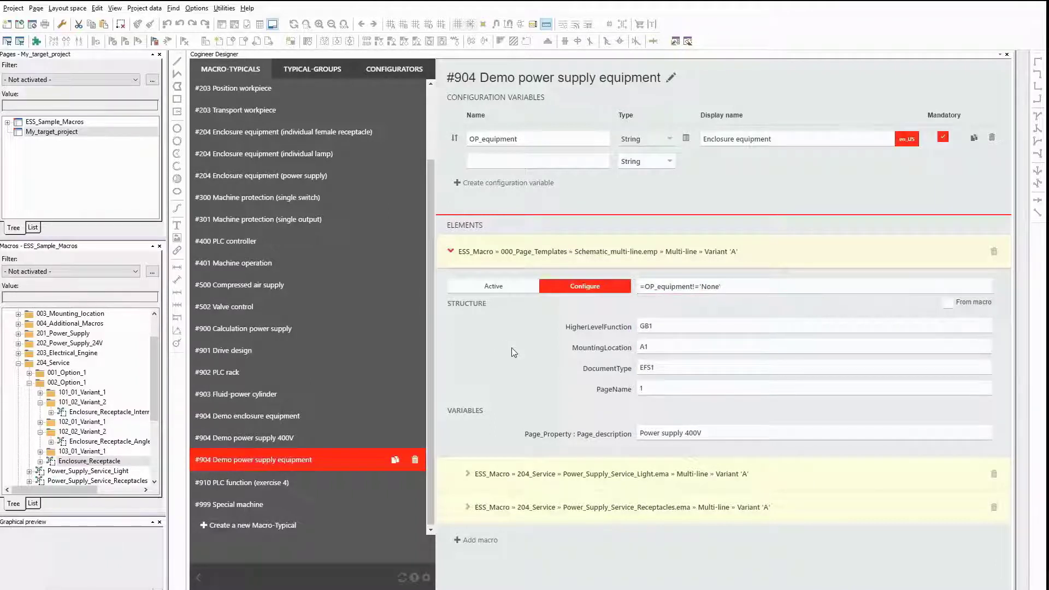
Set the activation formula of the Power_Supply_Service_Light.ema element to =OP_equipment=='Light' or OP_equipment=='Both'.
left_click(547, 479)
left_click(685, 508)
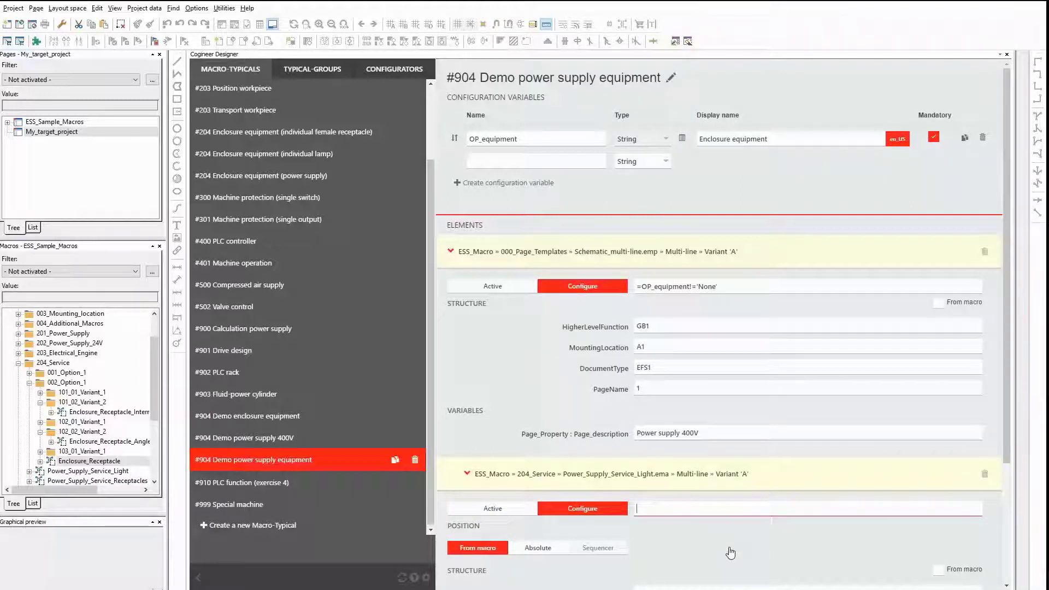
type("=")
key("Return")
type("==")
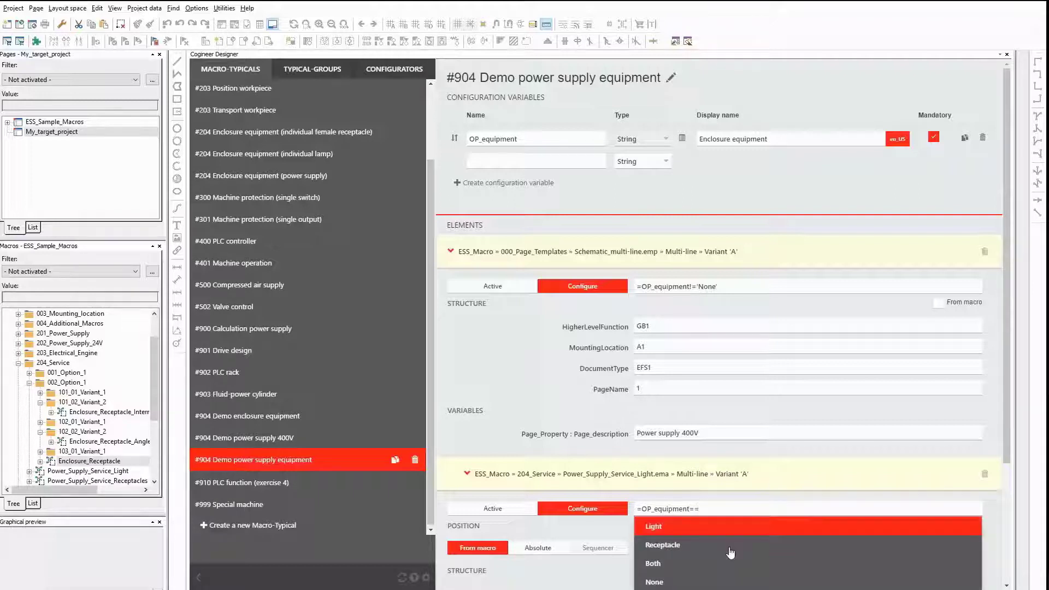
key("Return")
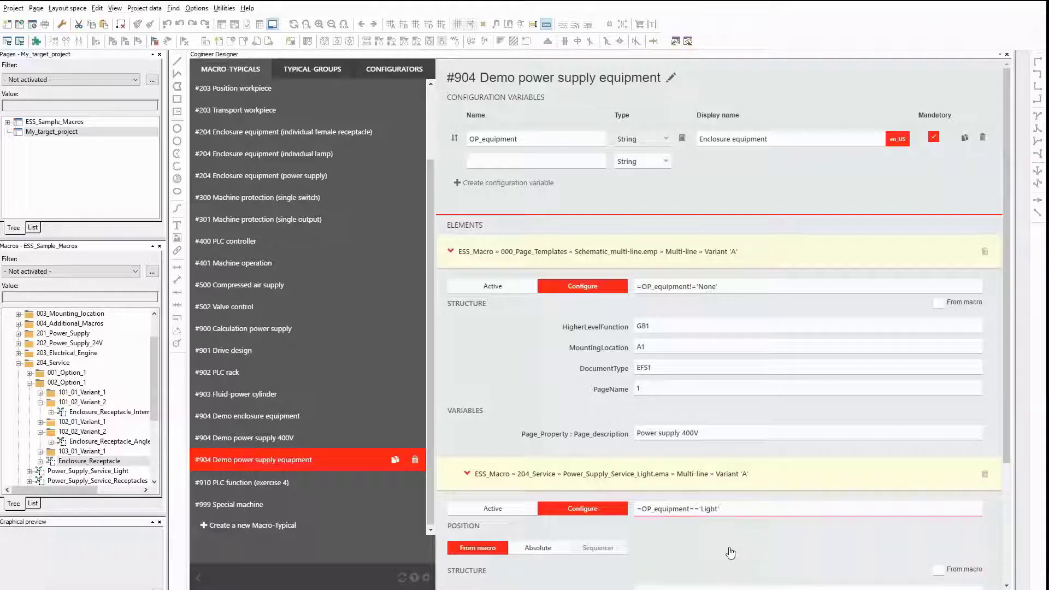
type("or")
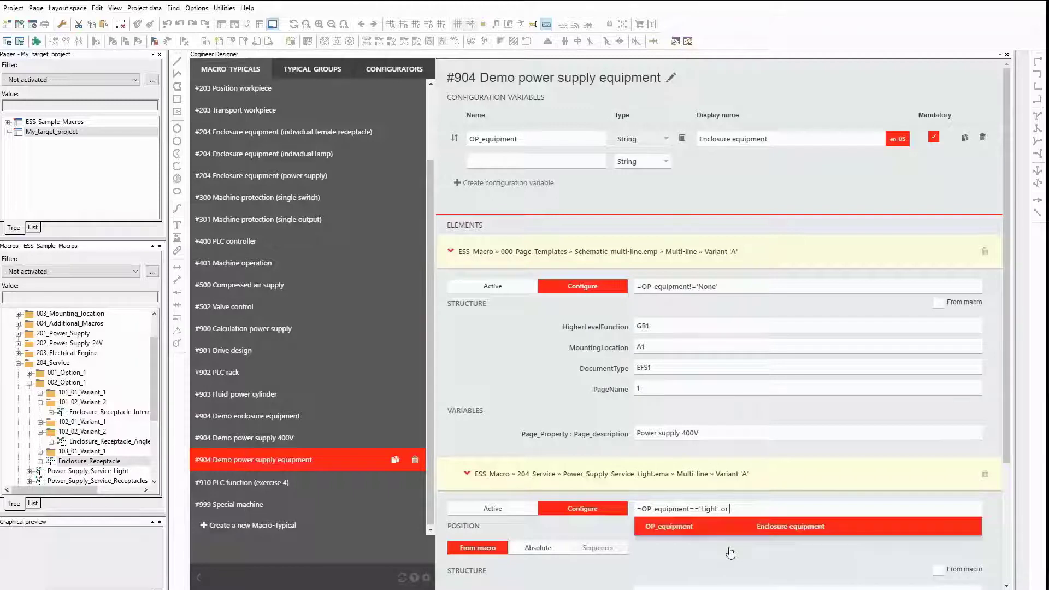
key("Return")
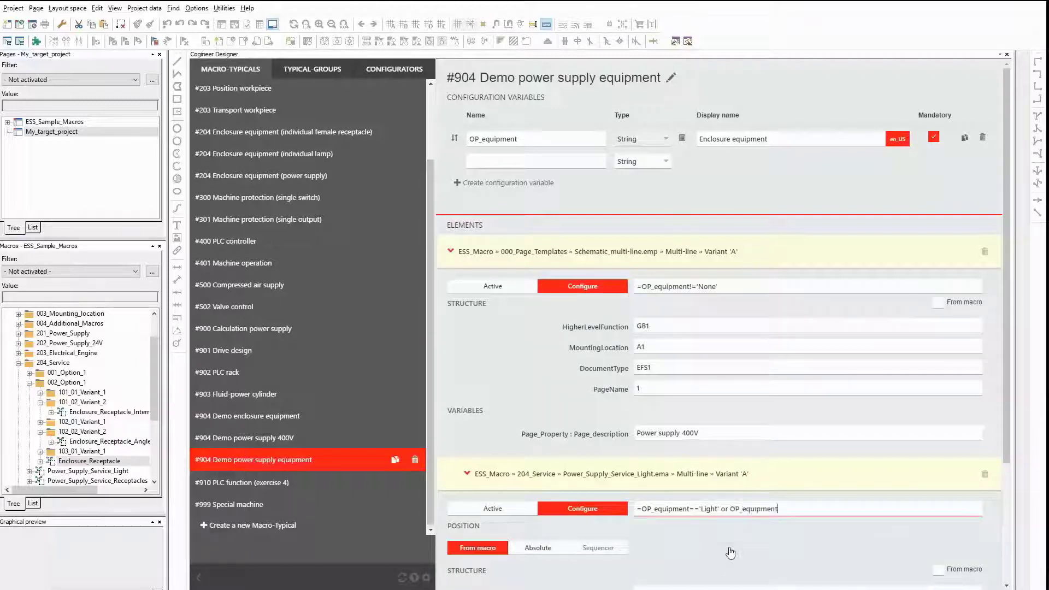
type("==")
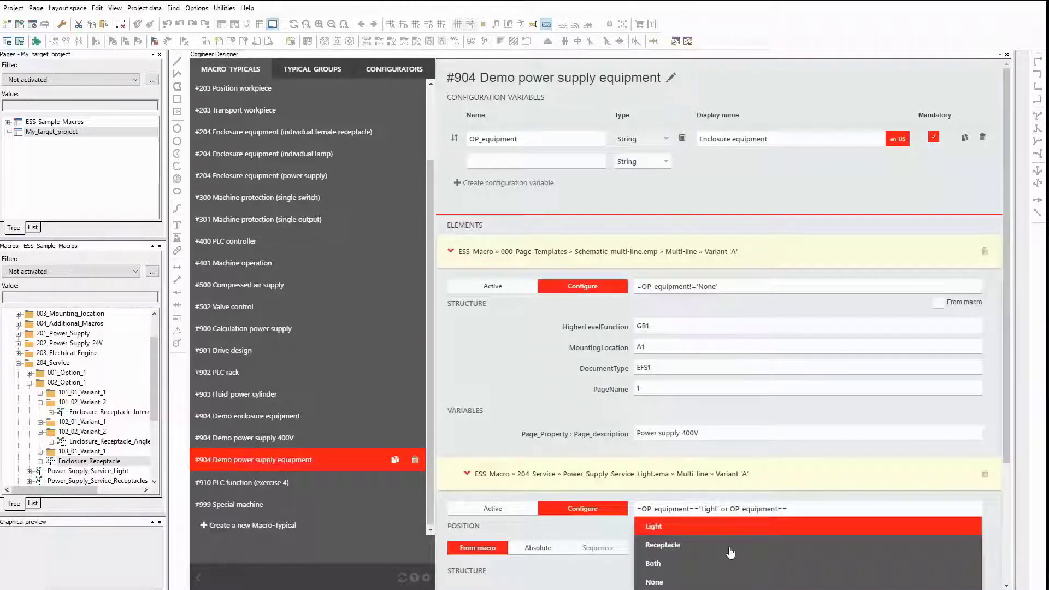
key("Down")
key("Down")
key("Return")
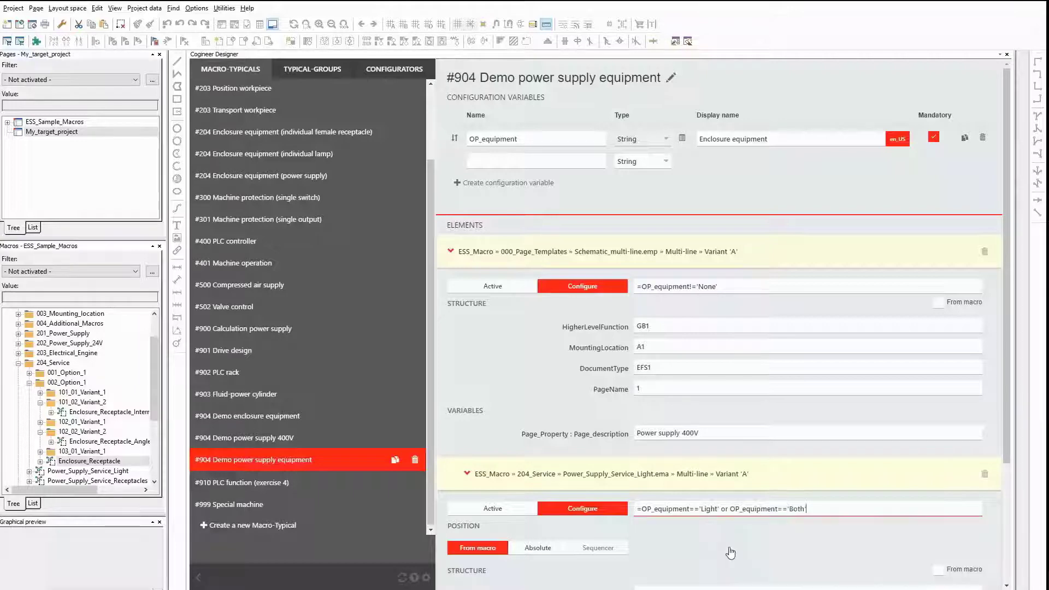
left_click(730, 553)
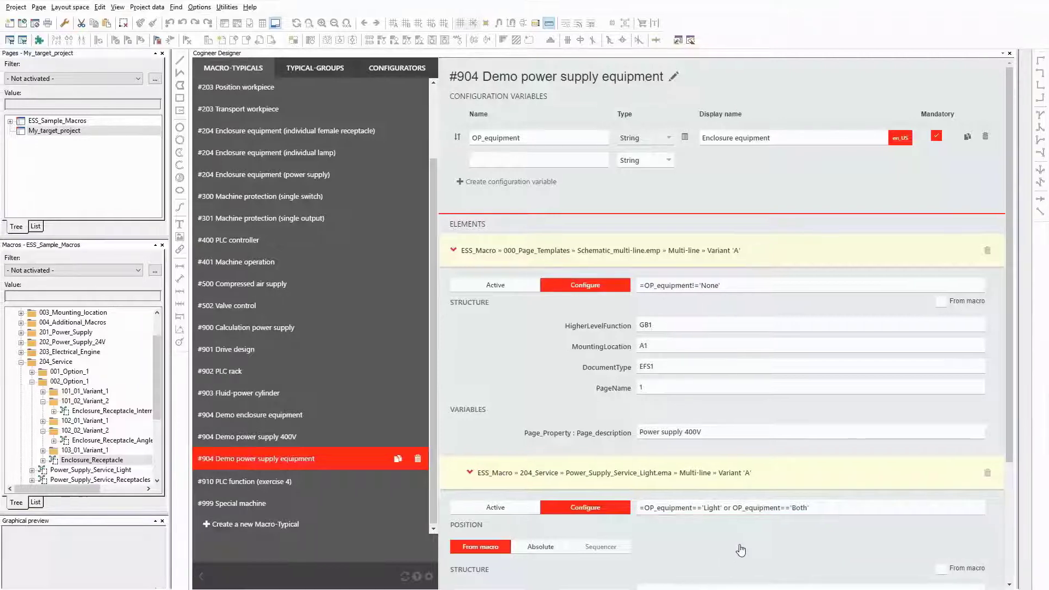
Copy the activation formula of the Power_Supply_Service_Light.ema element into the Power_Supply_Service_Receptacles.ema element's activation formula.
scroll(732, 536, "down", 3)
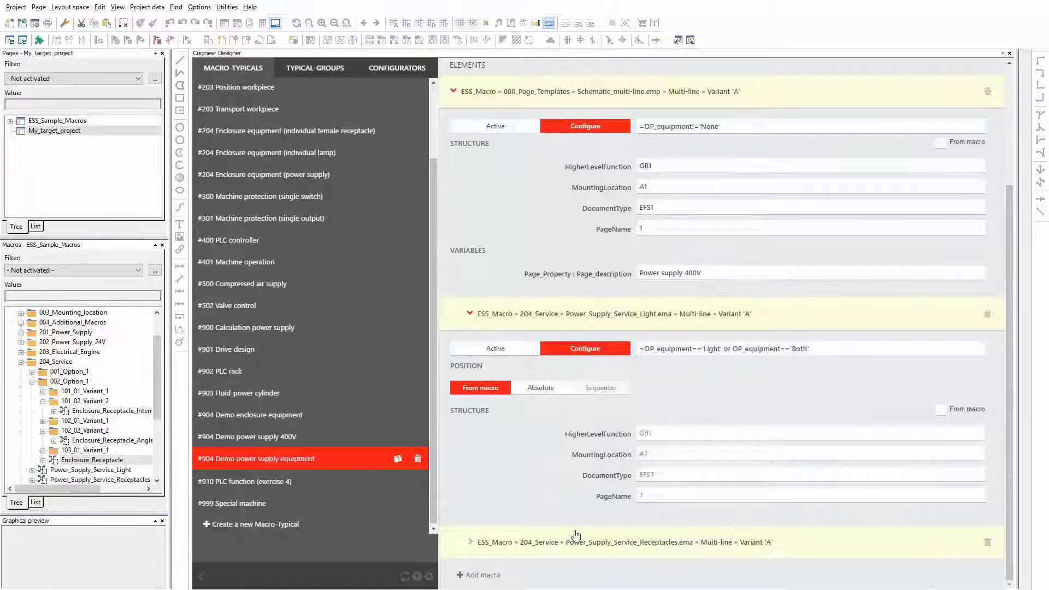
left_click(598, 543)
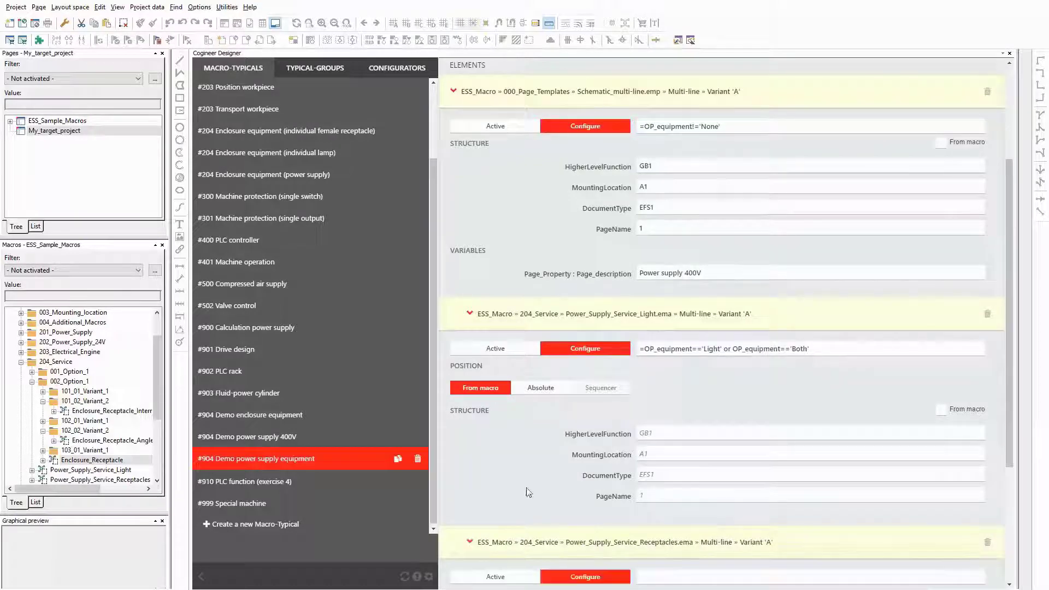
scroll(533, 494, "down", 3)
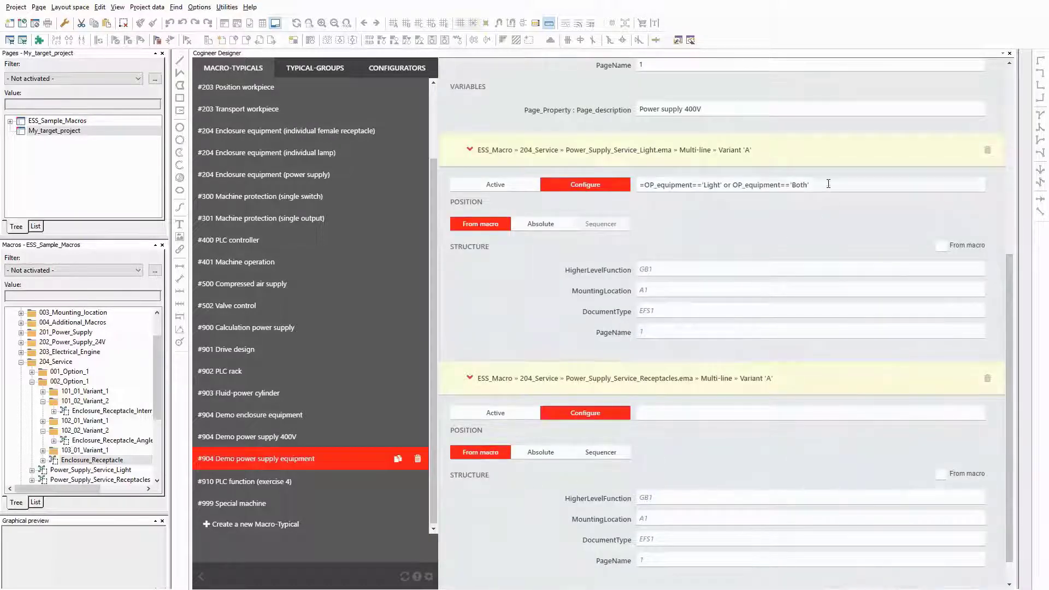
left_click_drag(808, 184, 596, 195)
key("ctrl+c")
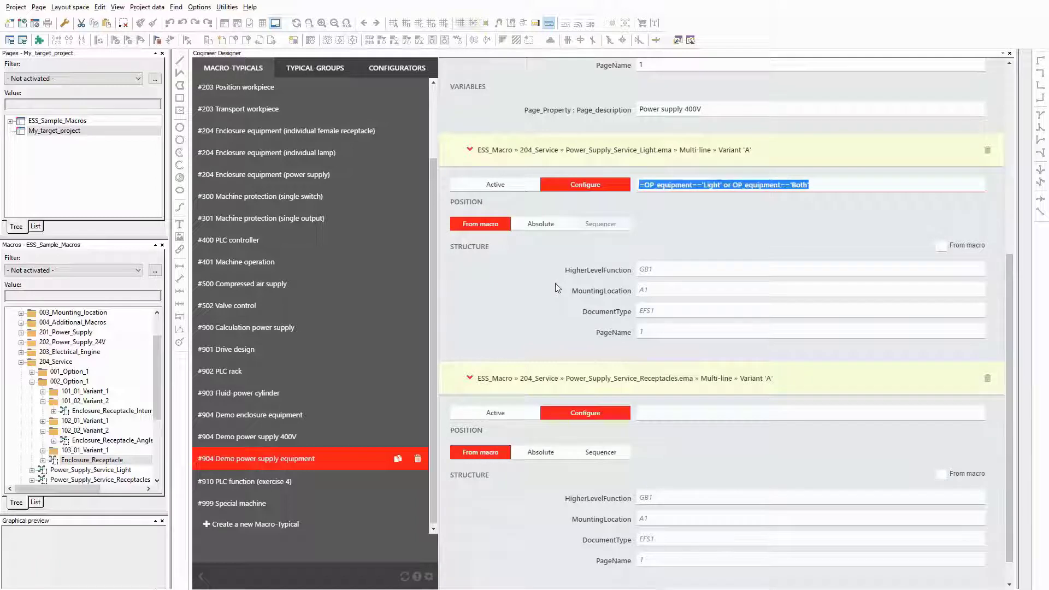
left_click(659, 413)
key("ctrl+v")
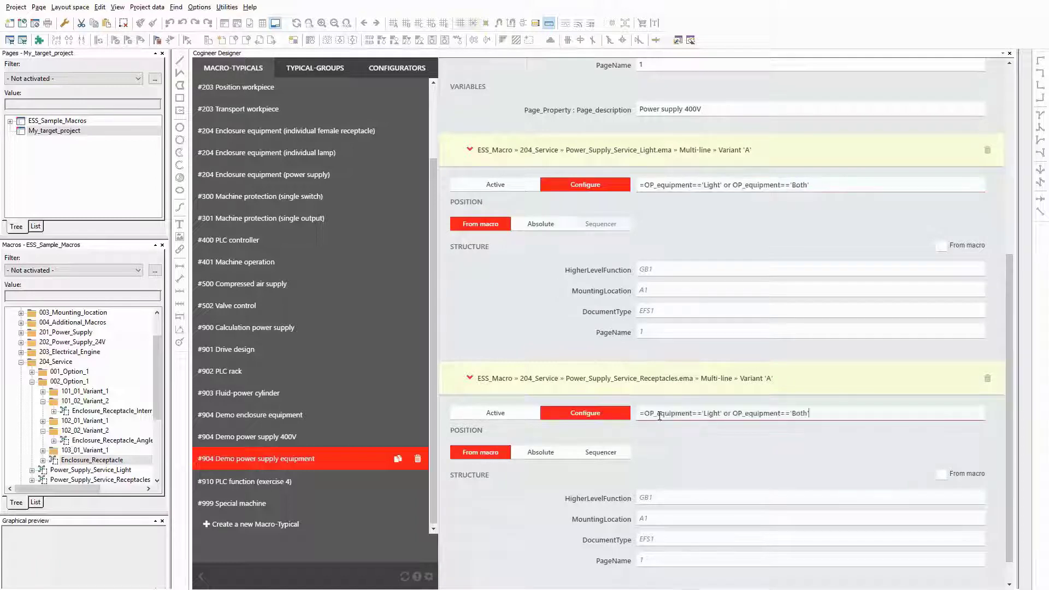
Replace 'Light' with 'Receptacle' in the Power_Supply_Service_Receptacles.ema formula to get =OP_equipment=='Receptacle' or OP_equipment=='Both'.
left_click(721, 413)
key("BackSpace")
key("BackSpace")
key("BackSpace")
key("BackSpace")
key("BackSpace")
type("Receptacle")
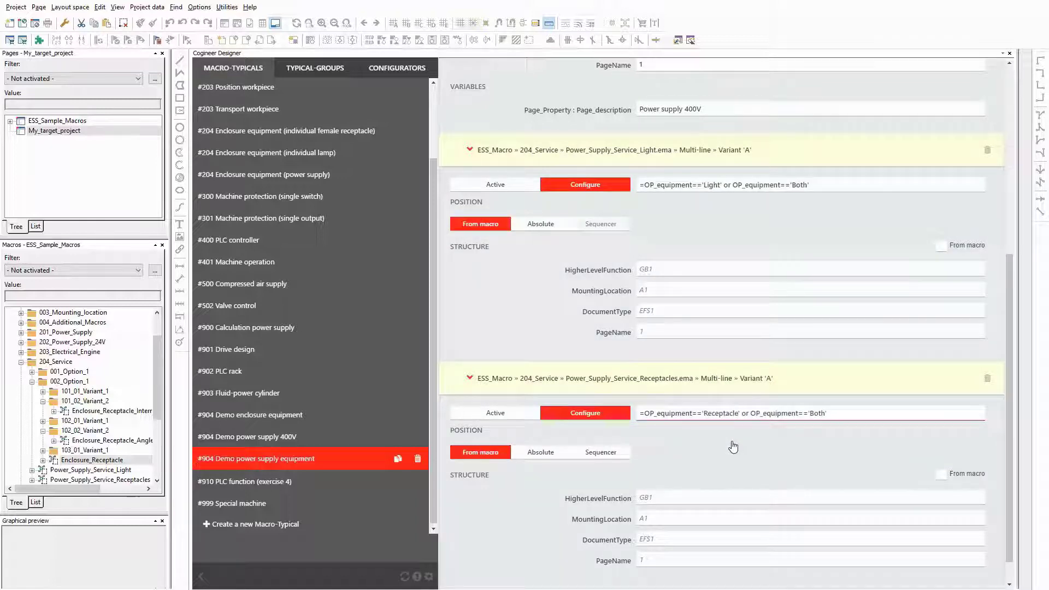
left_click(735, 446)
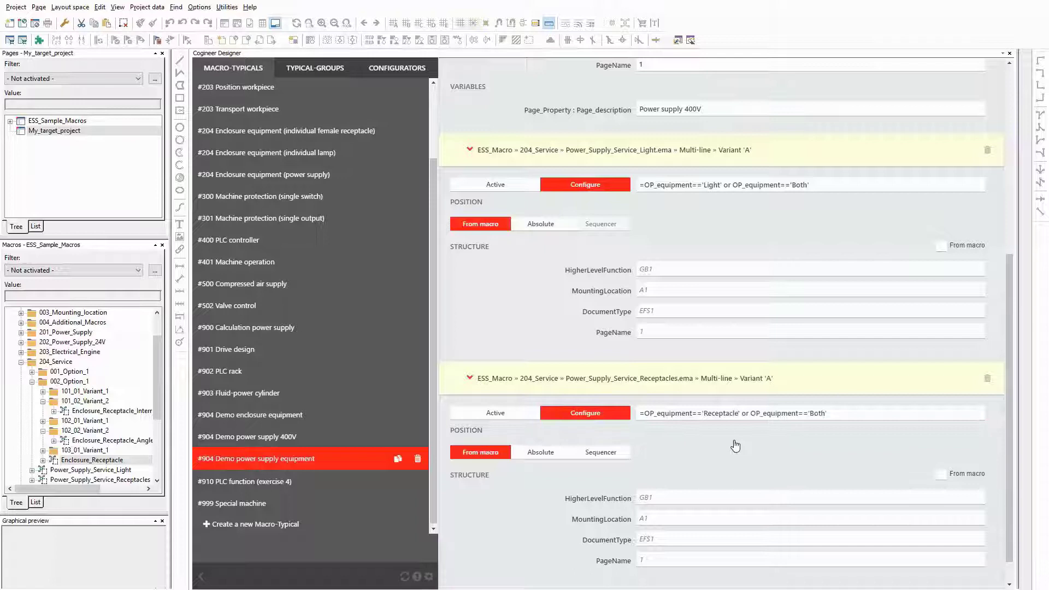
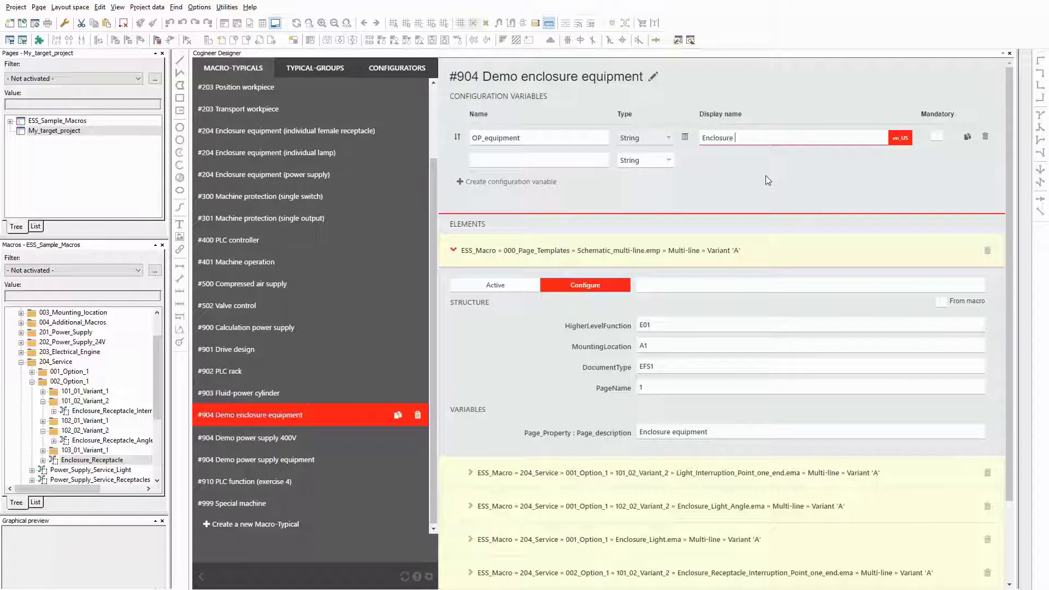
In #904 Demo enclosure equipment, complete the OP_equipment display name as Enclosure equipment and make the variable mandatory.
type("nt")
left_click(934, 139)
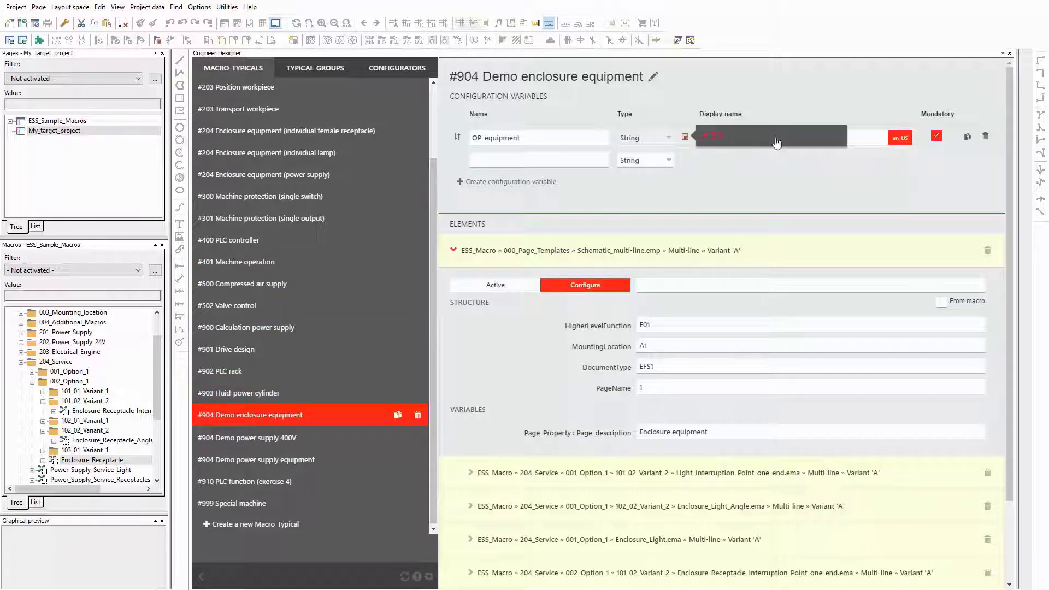
Copy the OP_equipment value list from #904 Demo power supply equipment, leaving the original list unchanged.
left_click(260, 460)
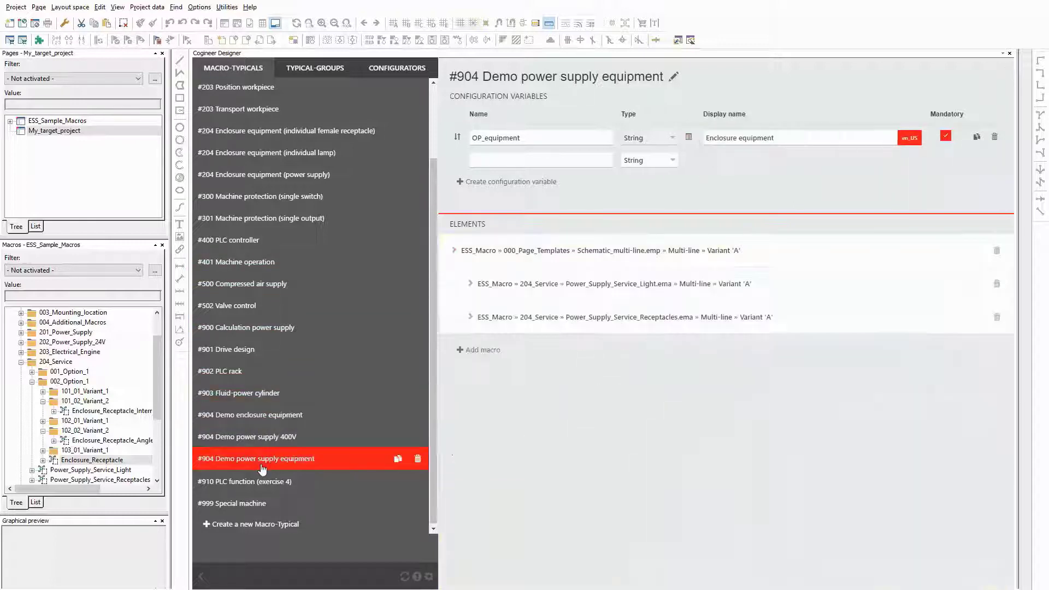
left_click(689, 137)
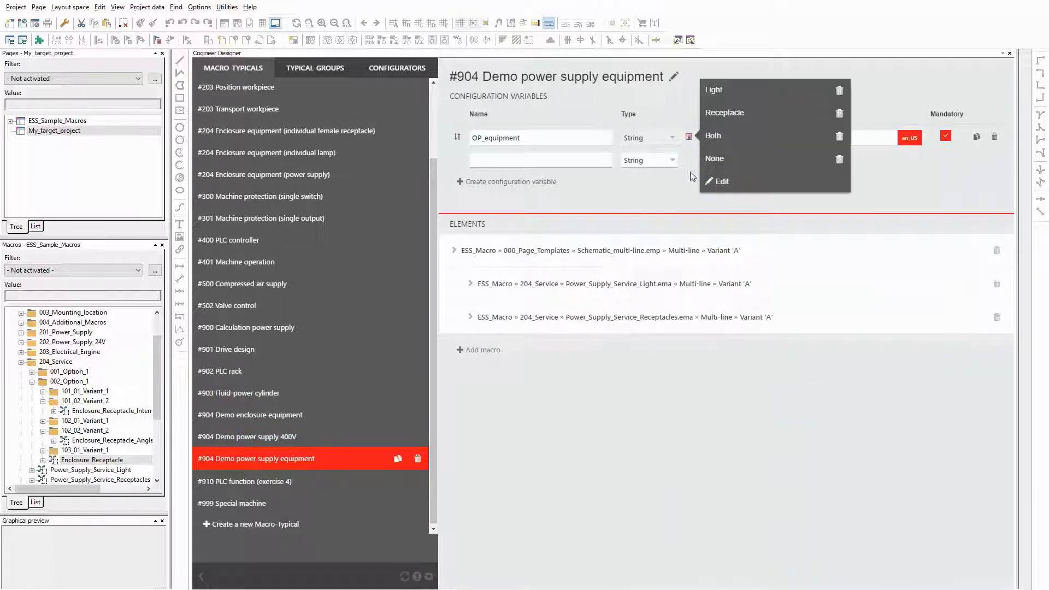
left_click(721, 180)
left_click_drag(735, 131, 692, 70)
key("ctrl+c")
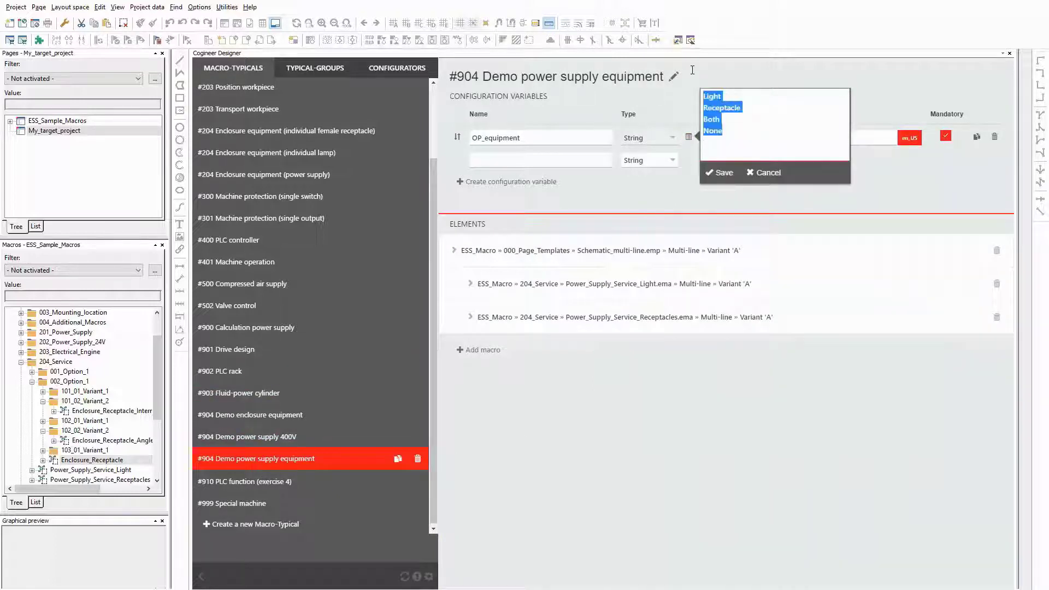
left_click(763, 173)
Paste the values Light, Receptacle, Both and None into the OP_equipment value list of #904 Demo enclosure equipment and save them.
left_click(262, 414)
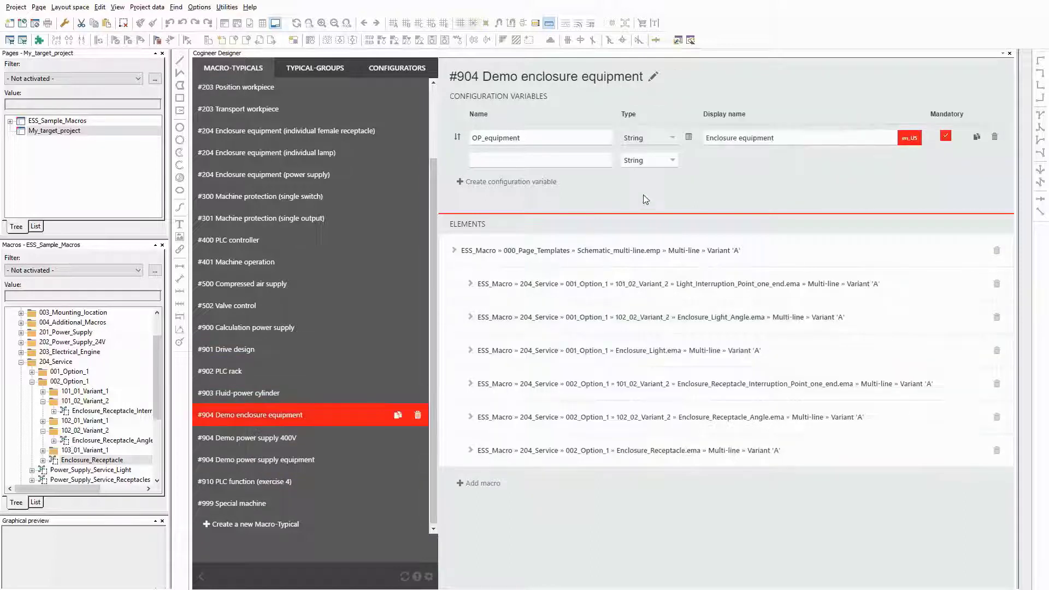
left_click(688, 138)
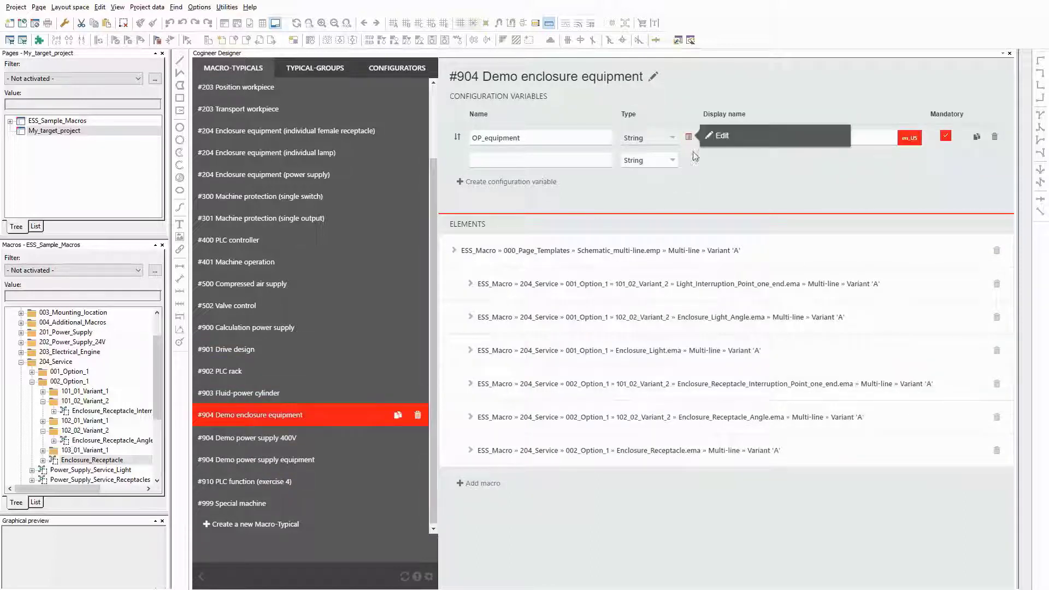
left_click(730, 140)
key("ctrl+v")
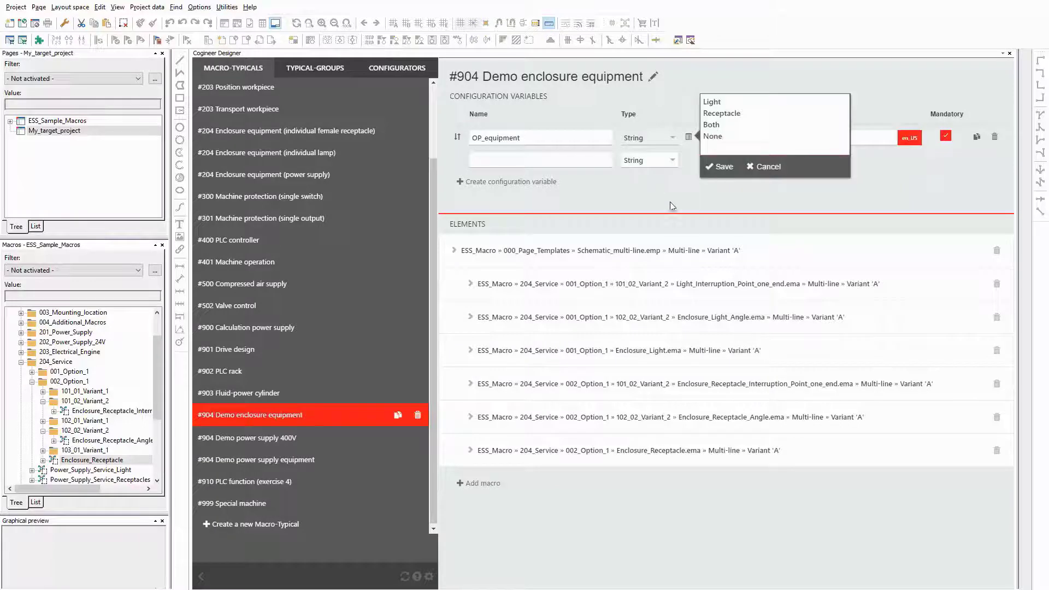
left_click(718, 167)
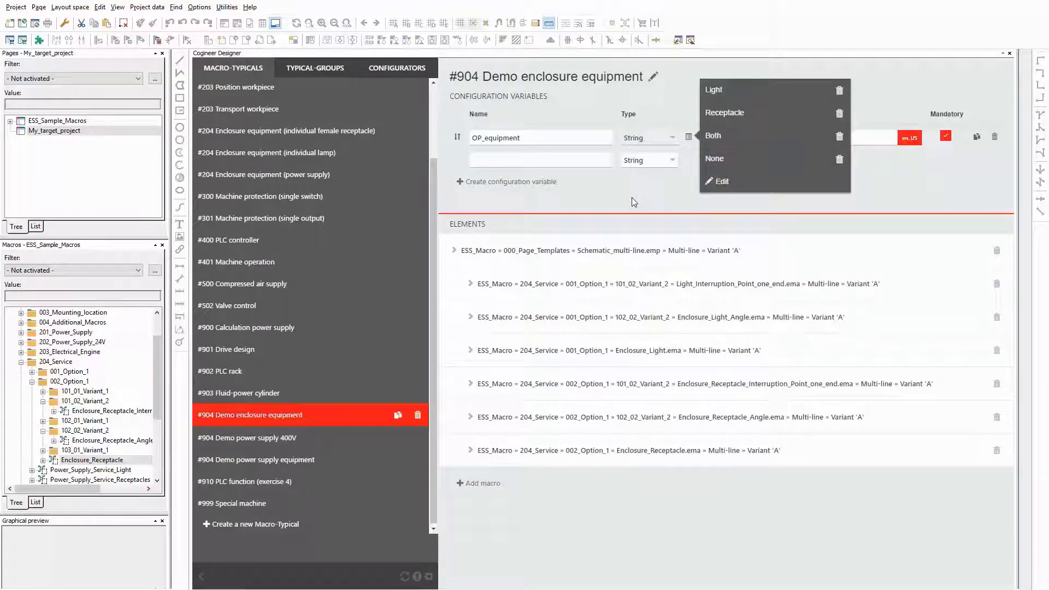
left_click(631, 198)
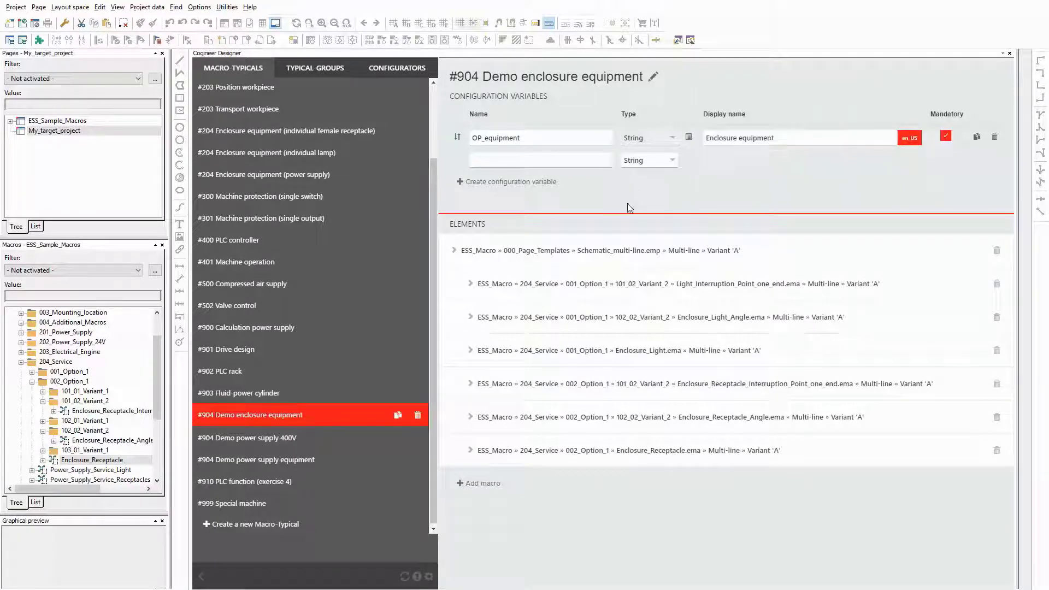
Set the activation formula of the Schematic_multi-line.emp page template to =OP_equipment!='None'.
left_click(621, 252)
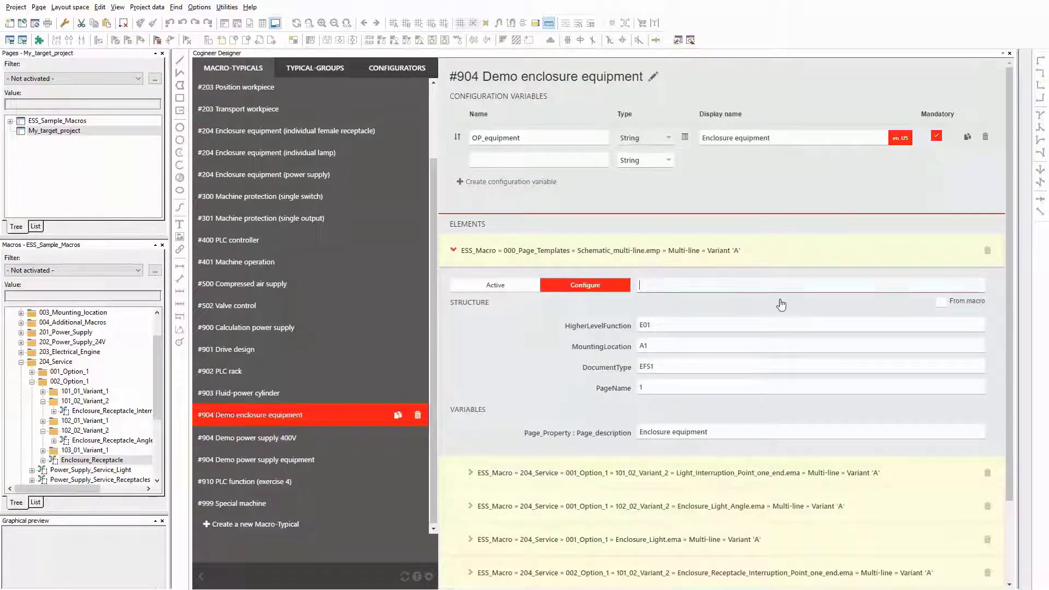
type("=")
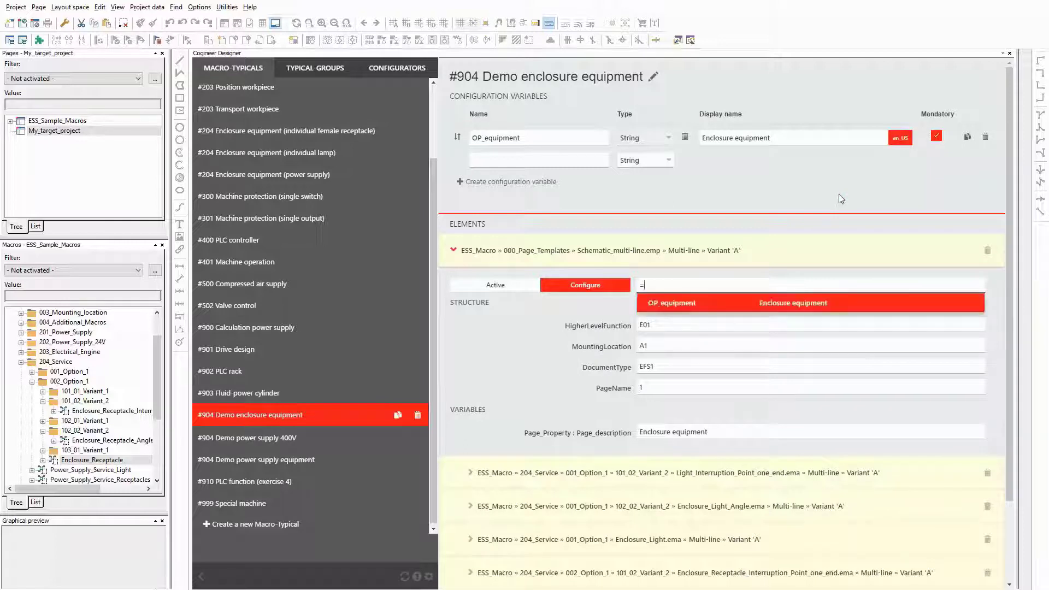
key("Return")
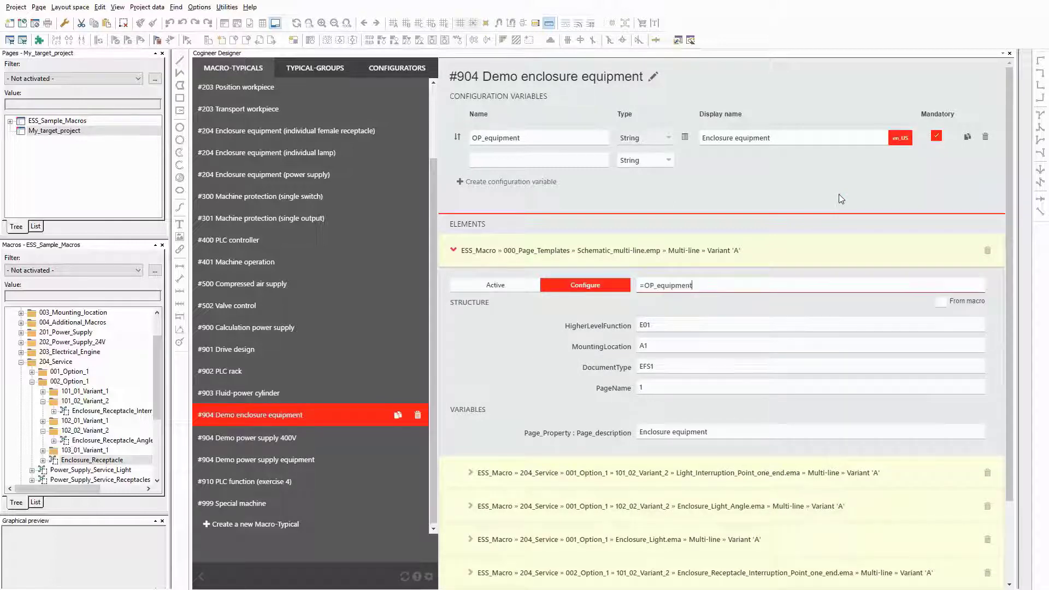
type("!=")
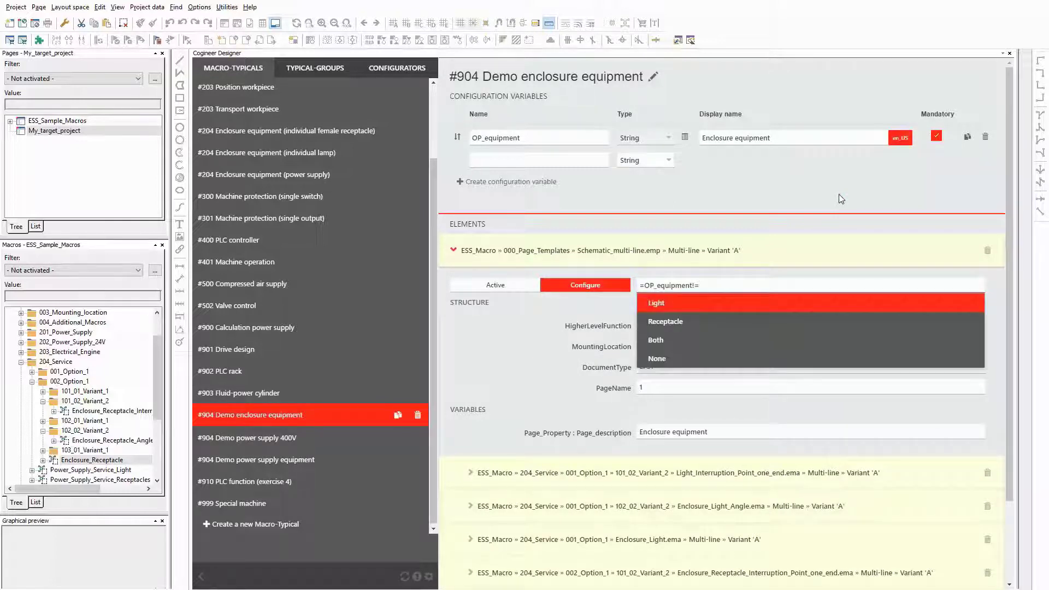
key("Down")
key("Down")
key("Down")
key("Return")
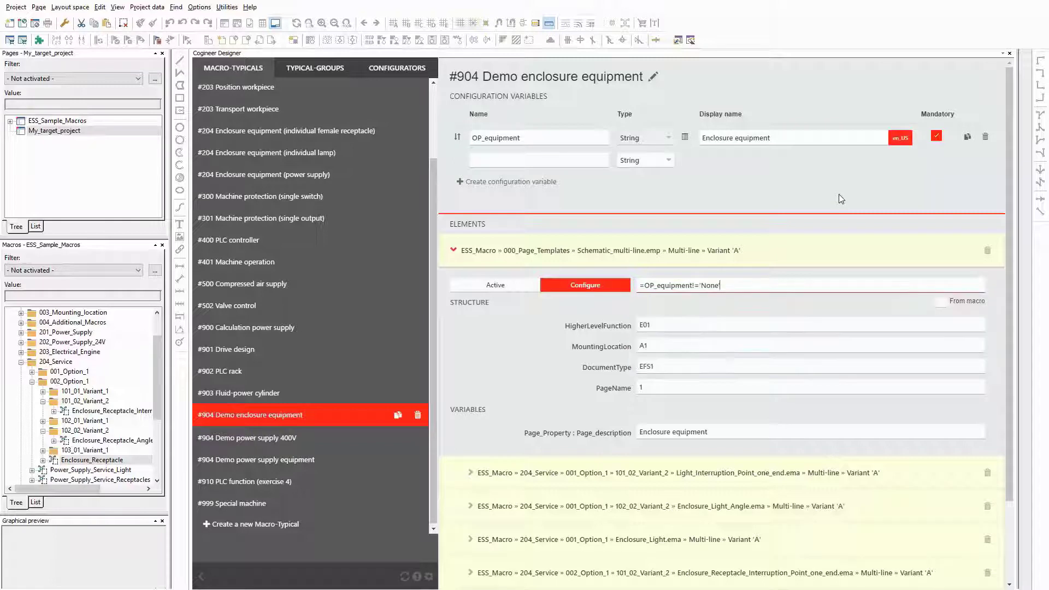
left_click(512, 359)
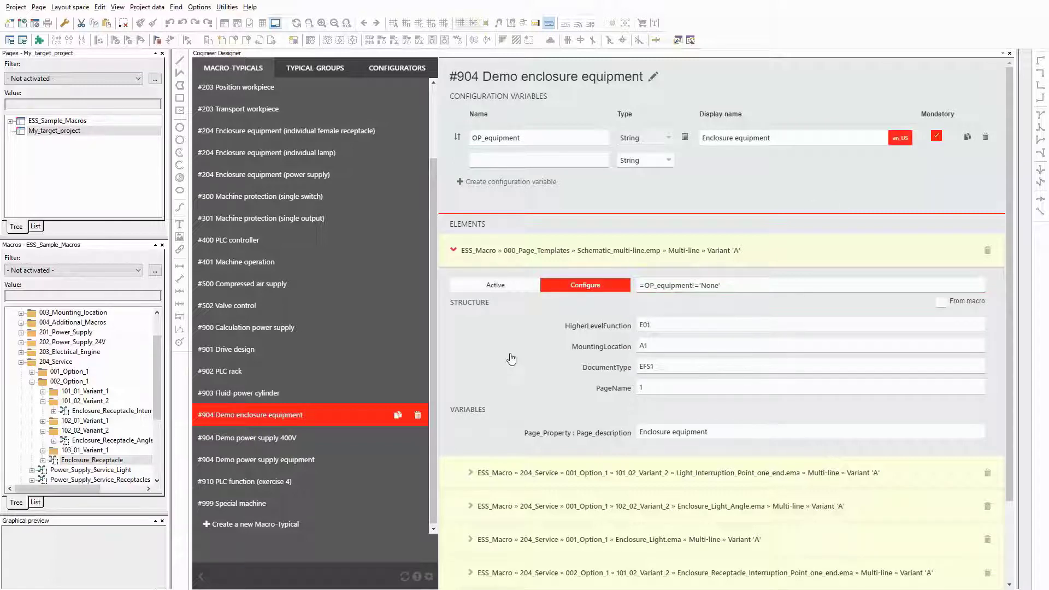
left_click(529, 251)
Set the activation formula of Light_Interruption_Point_one_end.ema to =OP_equipment=='Light' or OP_equipment=='Both'.
left_click(560, 284)
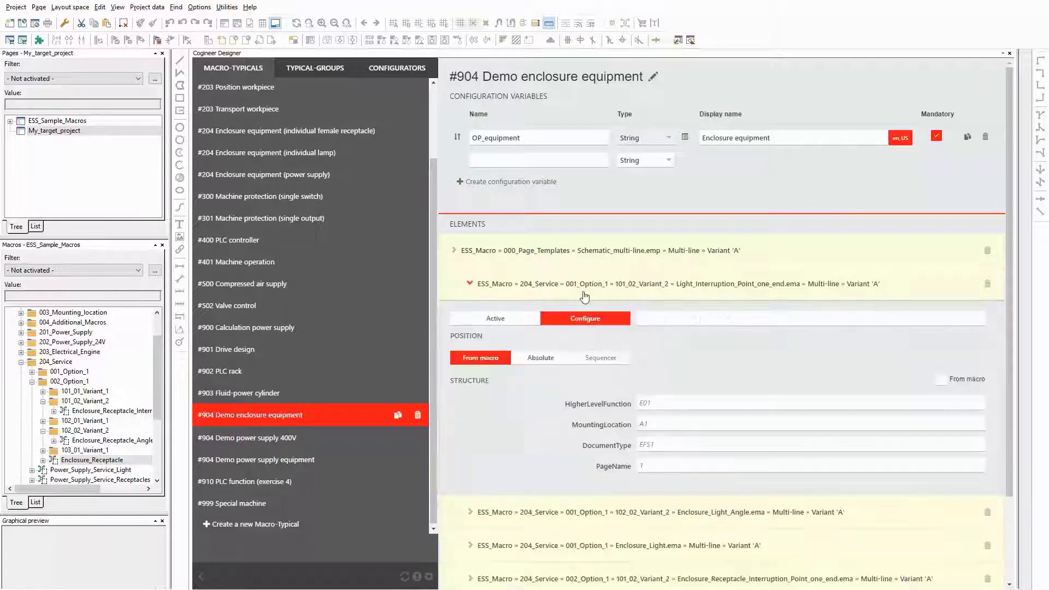
left_click(695, 318)
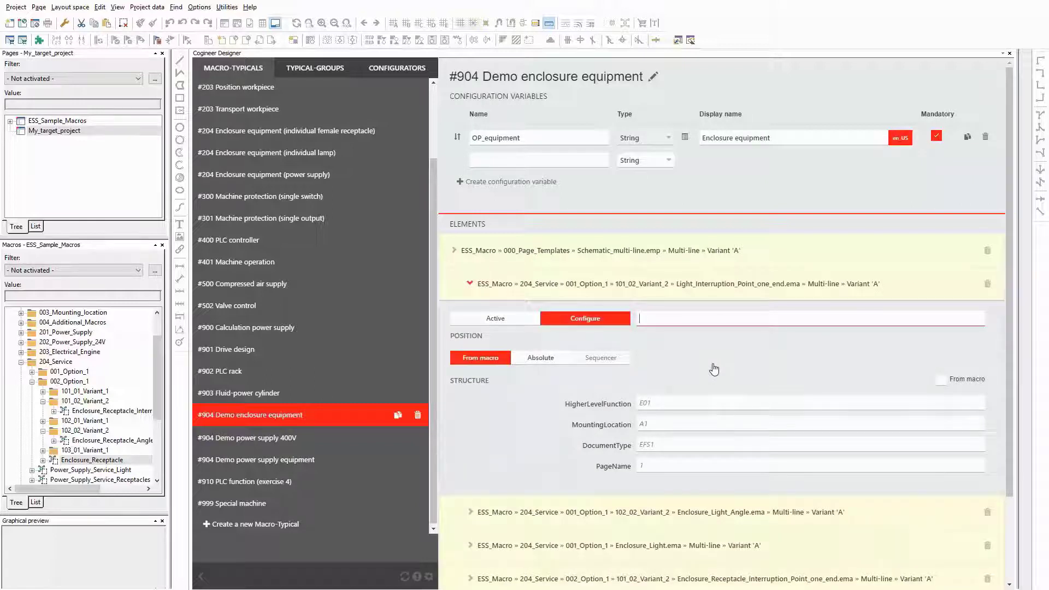
type("=")
key("Return")
type("==")
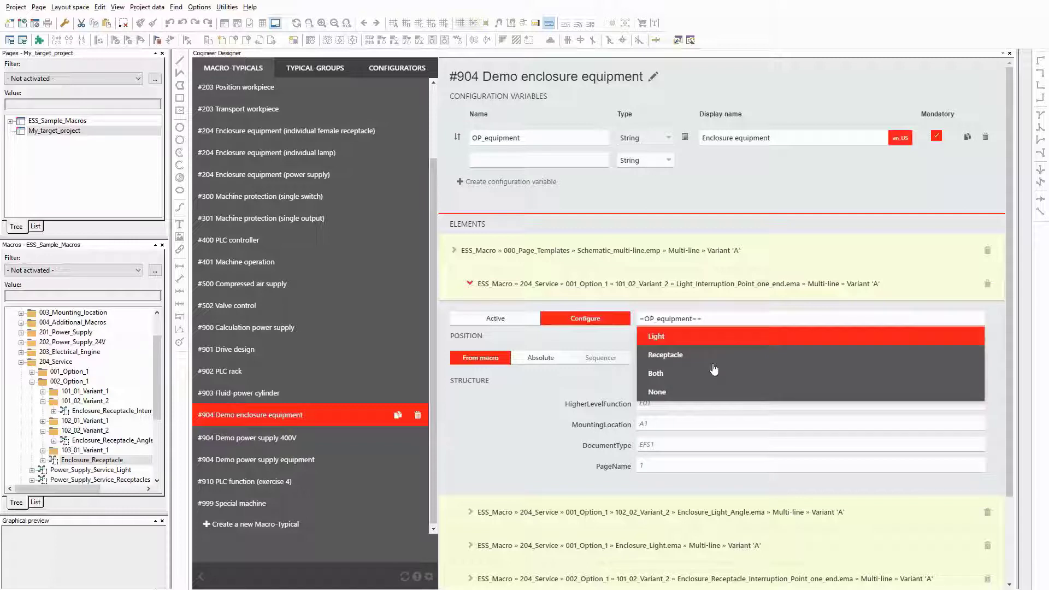
key("Return")
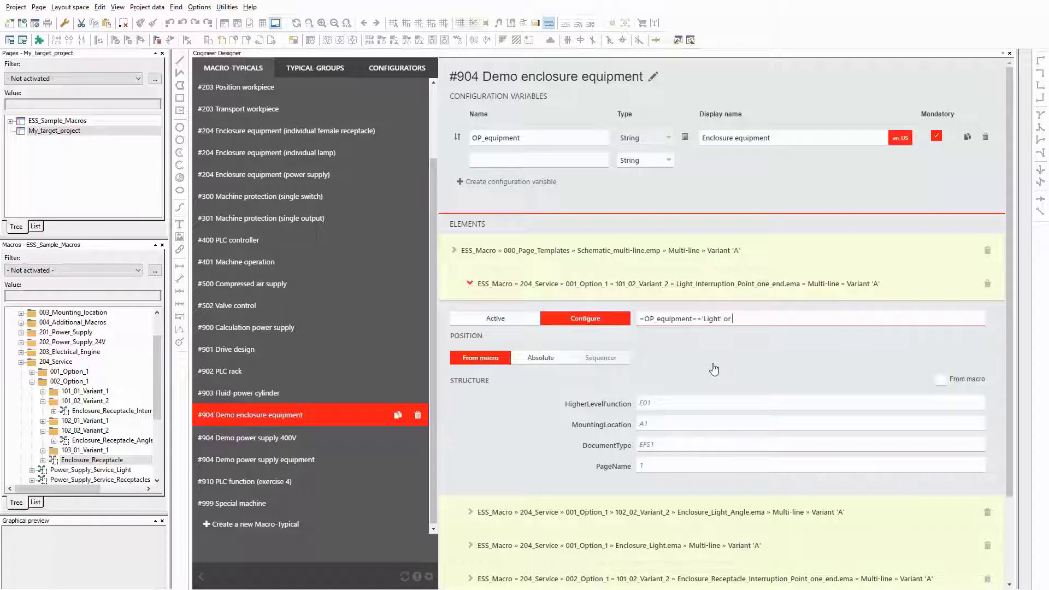
type("or")
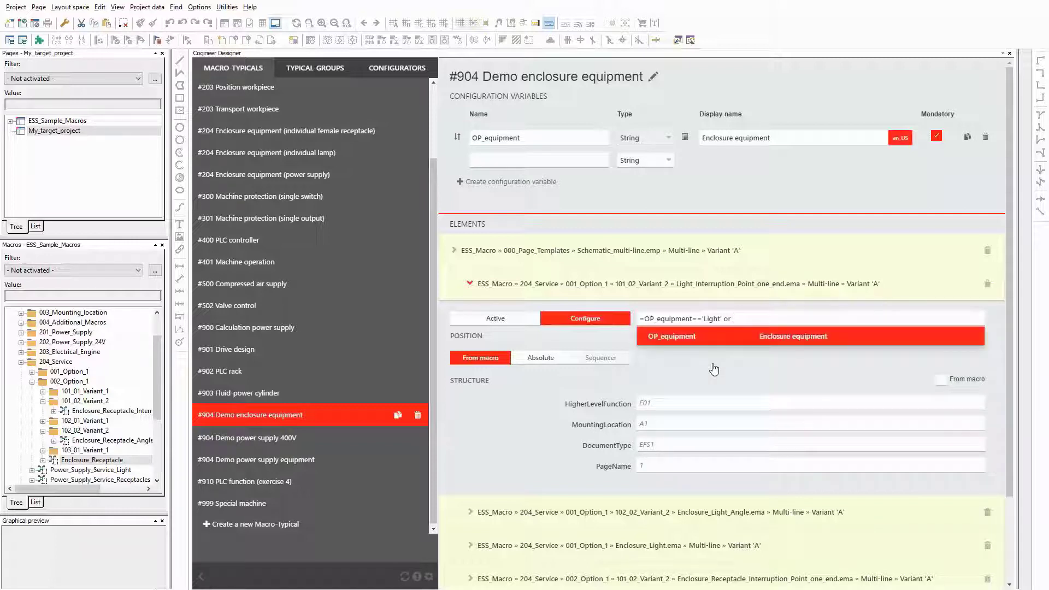
key("Return")
type("==")
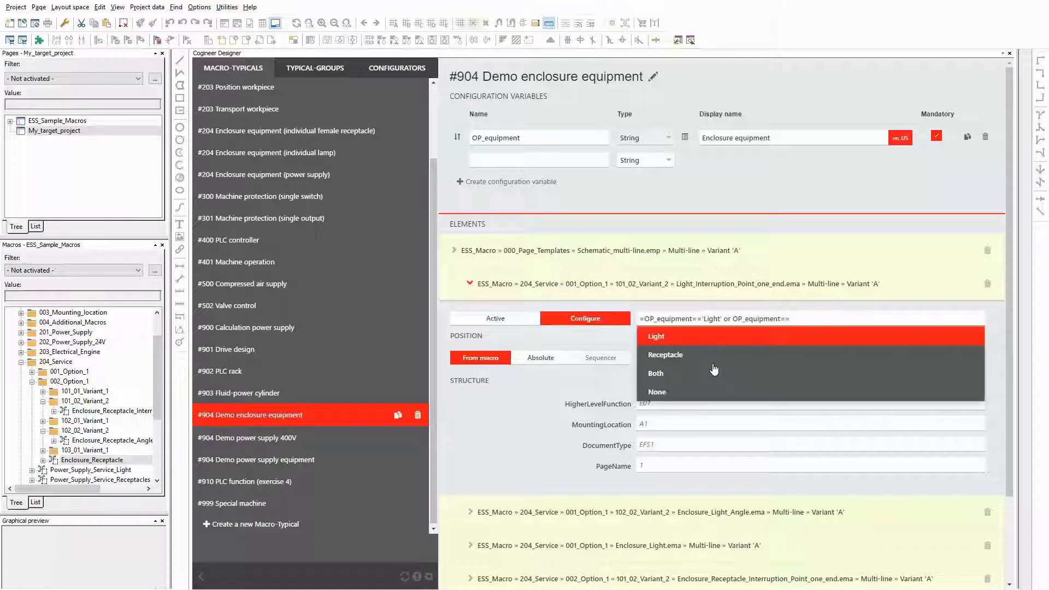
key("Down")
key("Down")
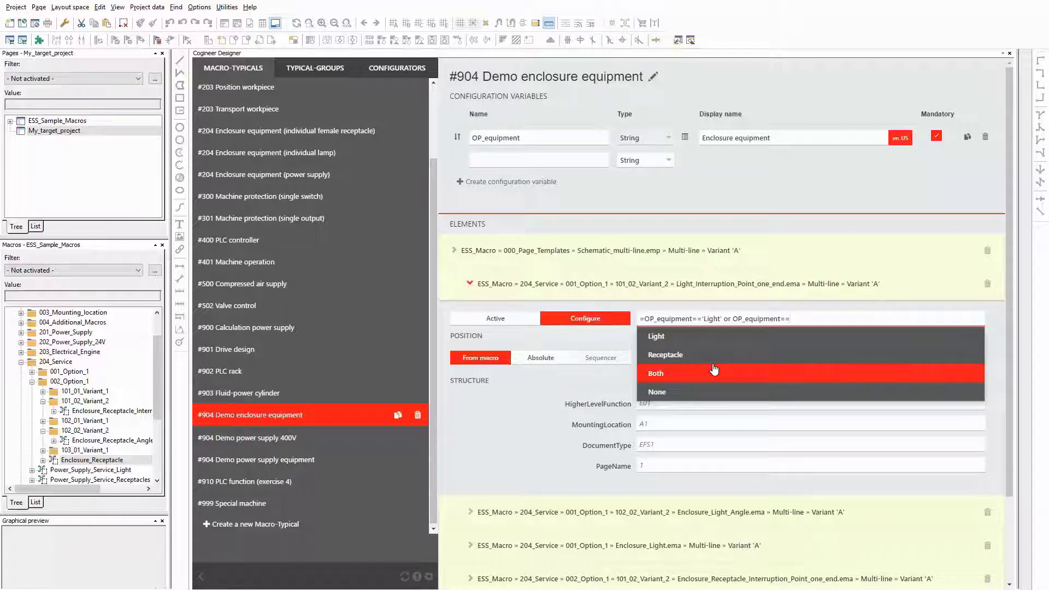
key("Return")
left_click(715, 367)
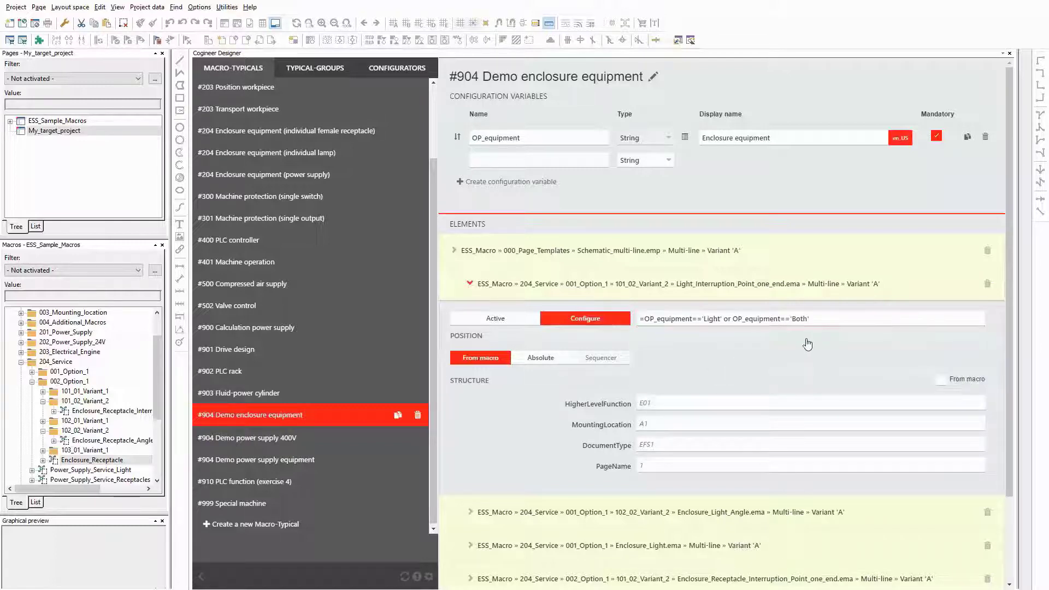
Copy the Light_Interruption_Point_one_end.ema activation formula into the Enclosure_Light_Angle.ema activation formula.
left_click(575, 320)
key("ctrl+c")
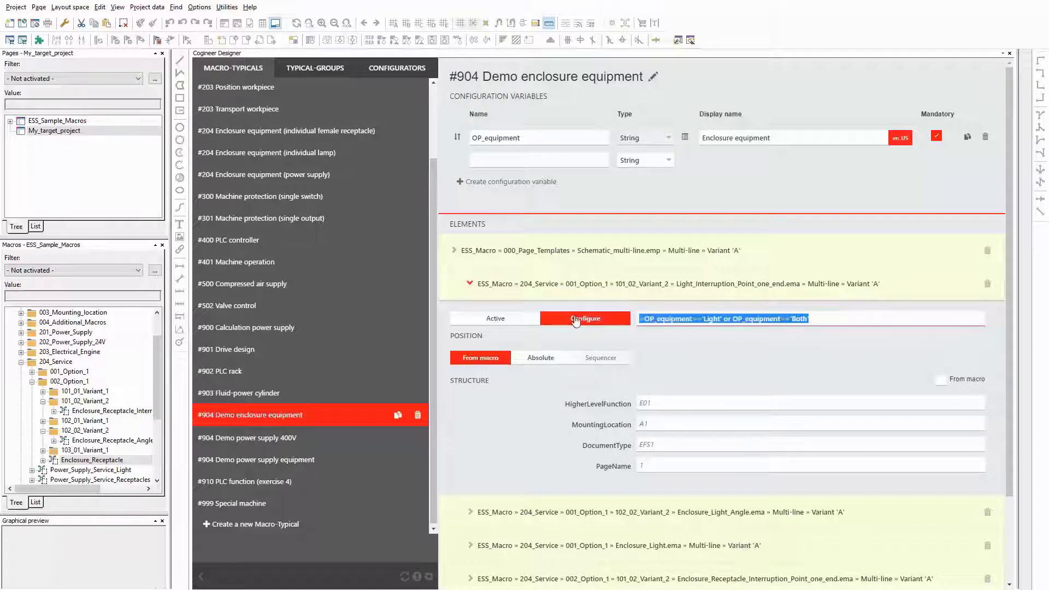
left_click(752, 364)
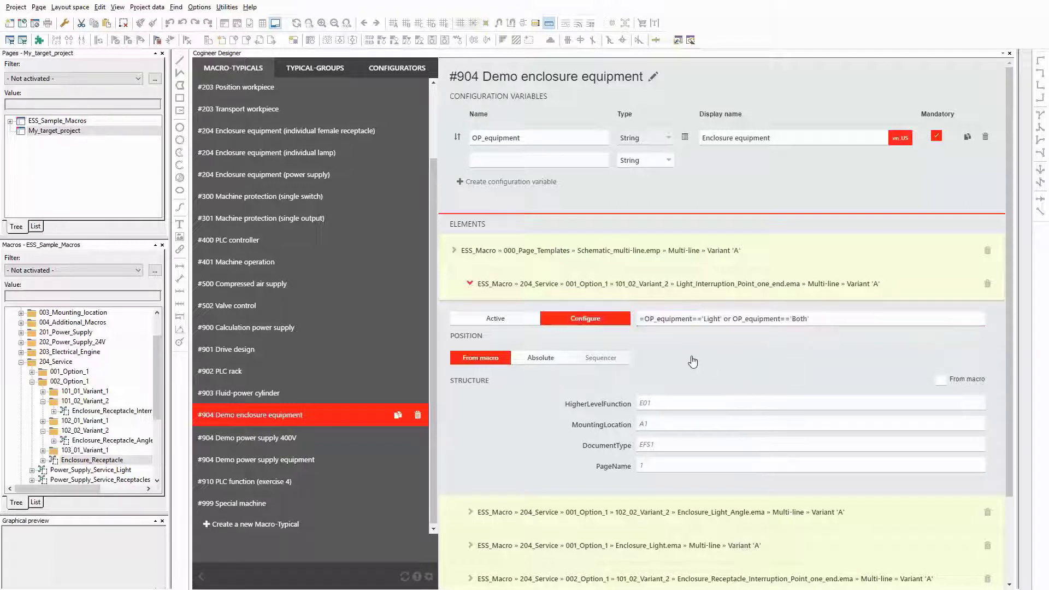
scroll(546, 397, "down", 2)
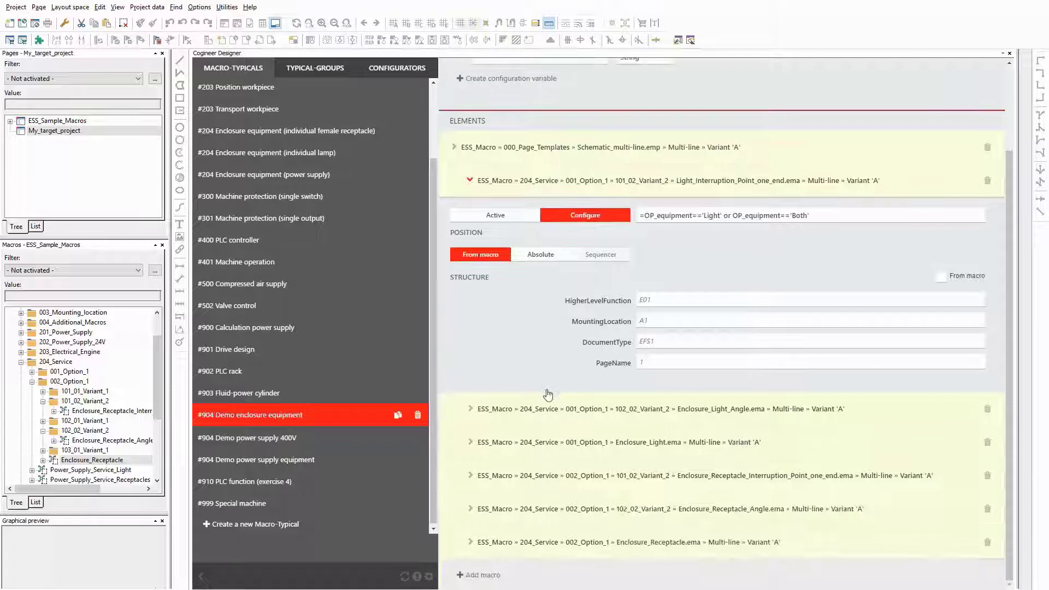
left_click(645, 419)
left_click(682, 443)
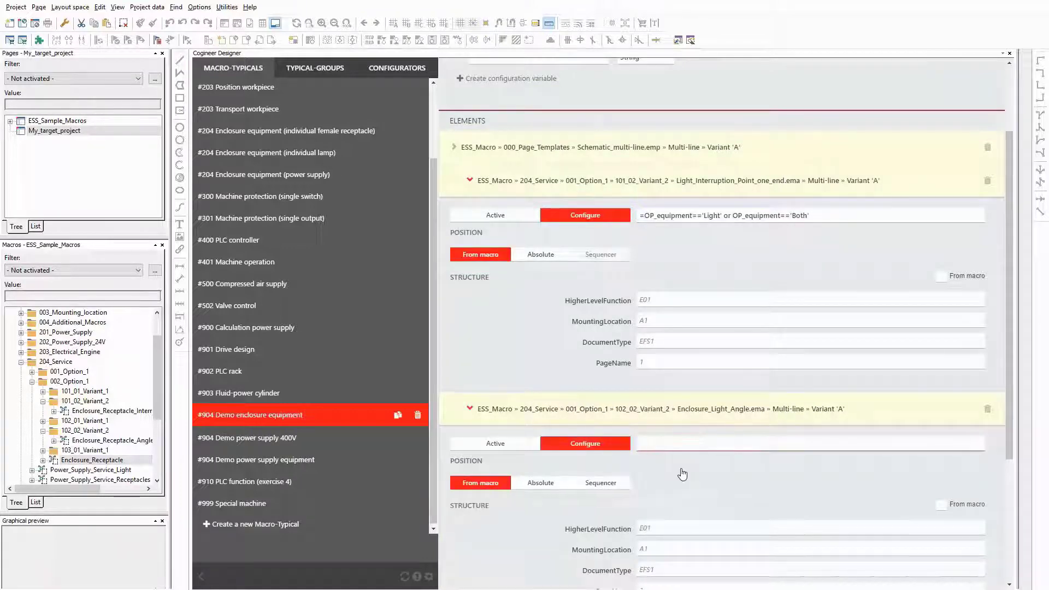
key("ctrl+v")
left_click(703, 486)
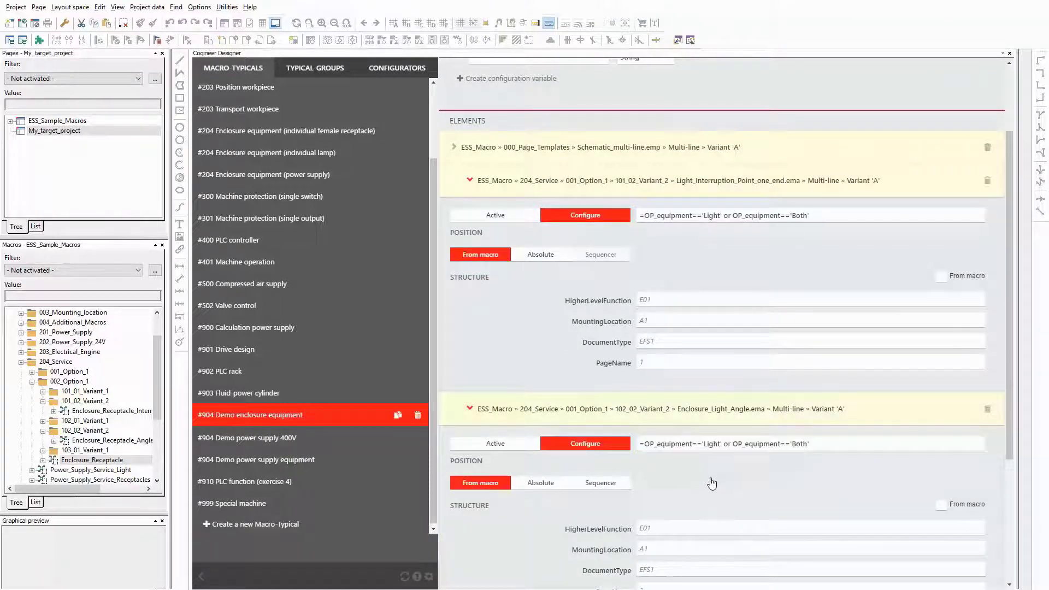
Paste the copied formula =OP_equipment=='Light' or OP_equipment=='Both' as the activation formula of Enclosure_Light.ema.
scroll(710, 481, "down", 1)
scroll(710, 481, "down", 3)
left_click(705, 446)
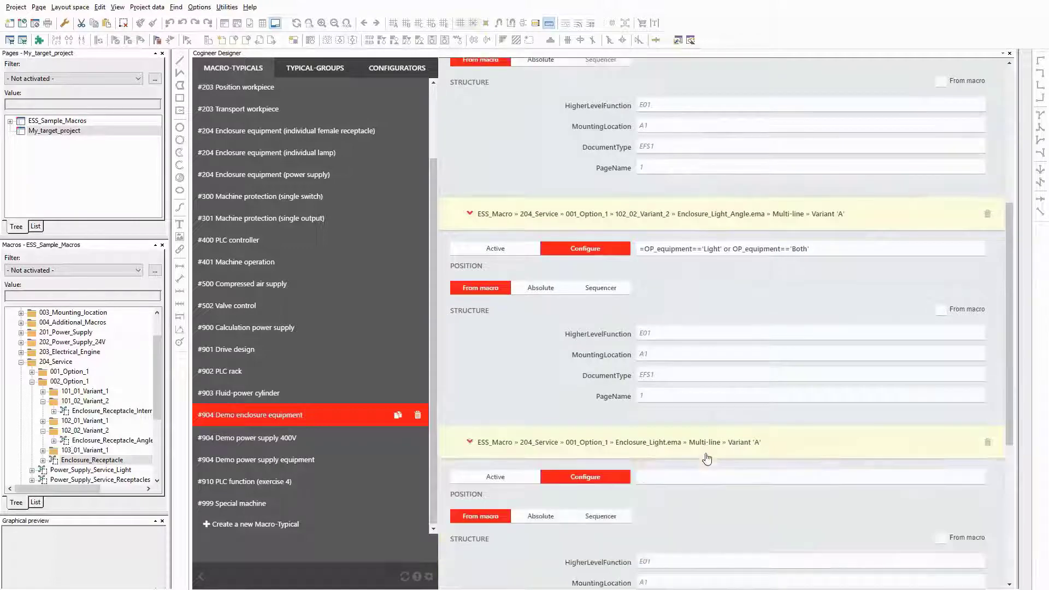
left_click(702, 474)
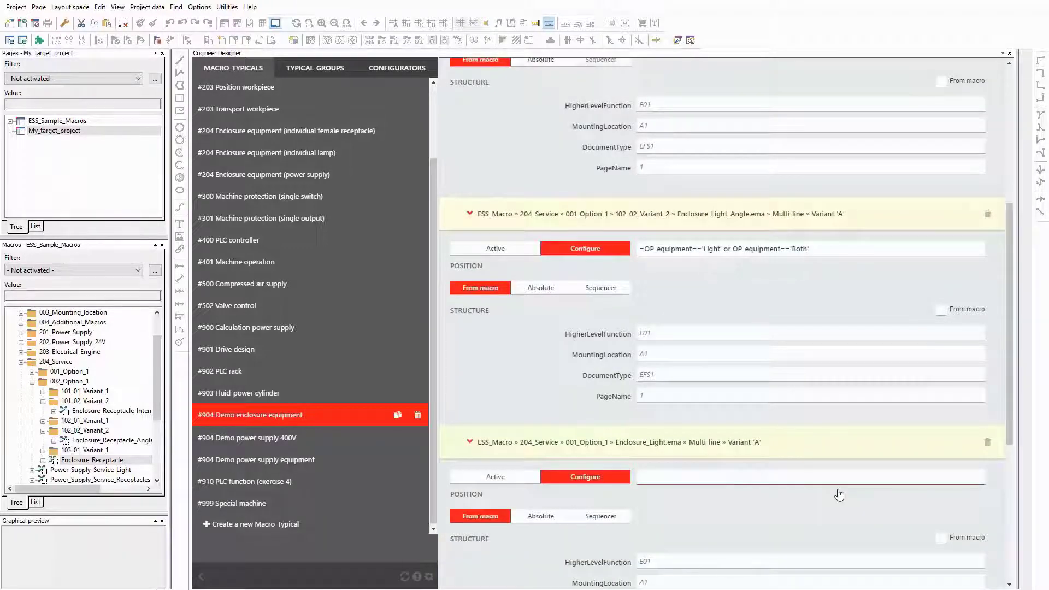
key("ctrl+v")
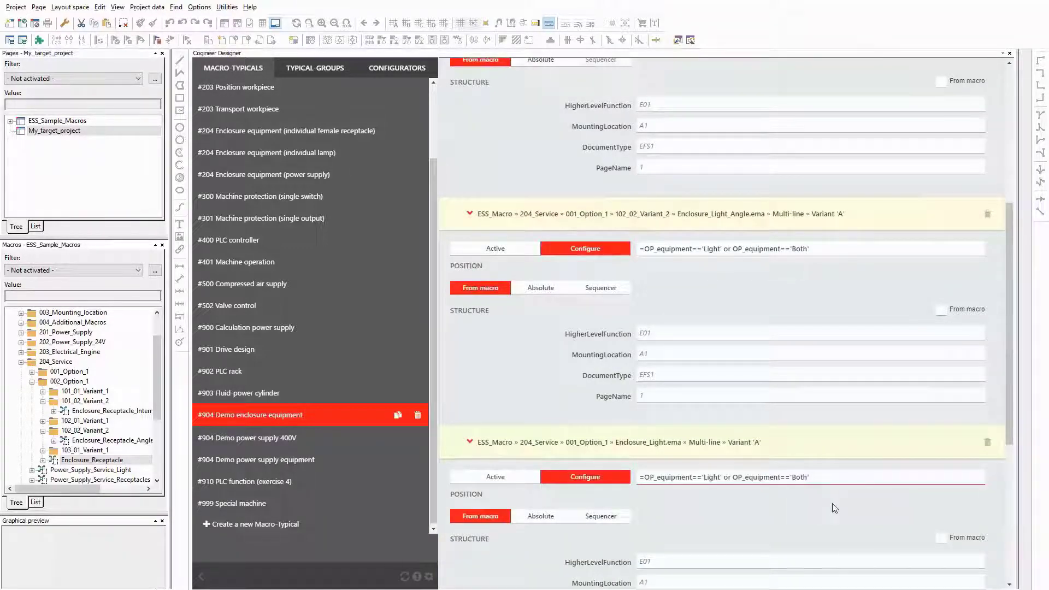
Paste the copied Light/Both formula as the activation formula of Enclosure_Receptacle_Interruption_Point_one_end.ema.
scroll(819, 481, "down", 5)
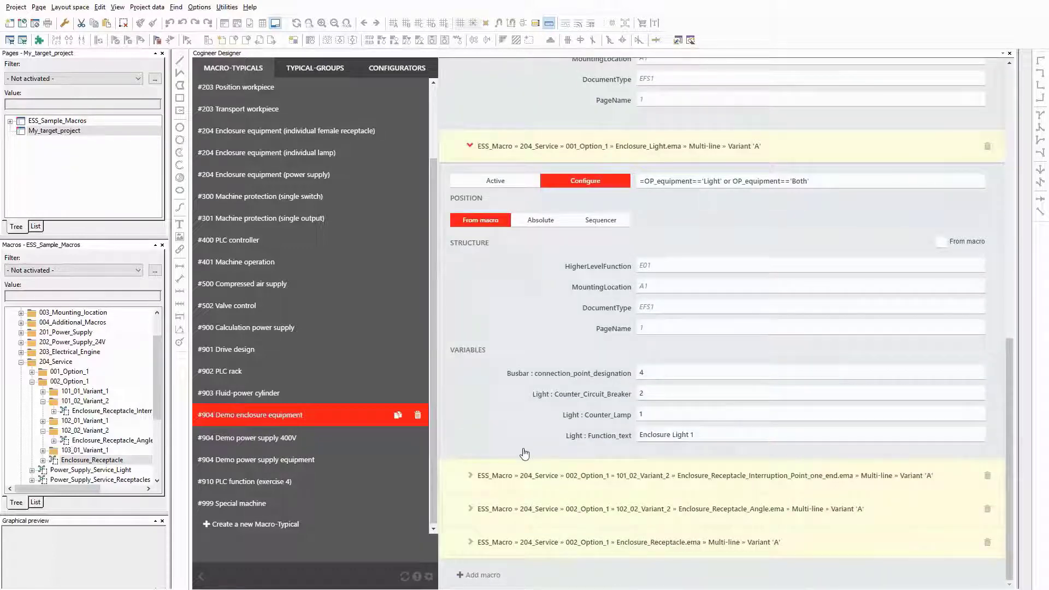
left_click(638, 479)
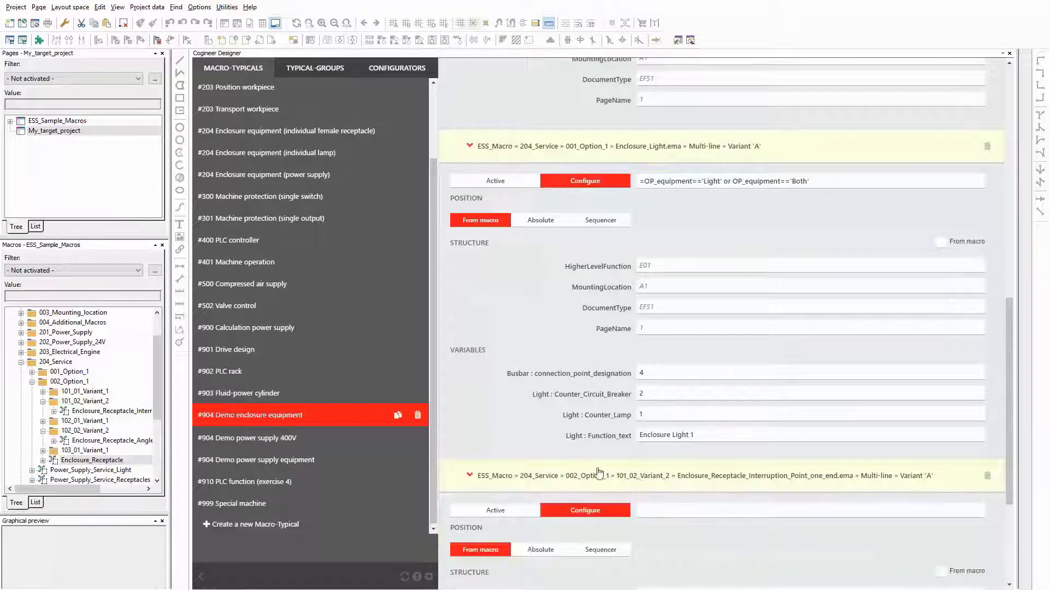
scroll(483, 411, "down", 2)
scroll(483, 411, "down", 2)
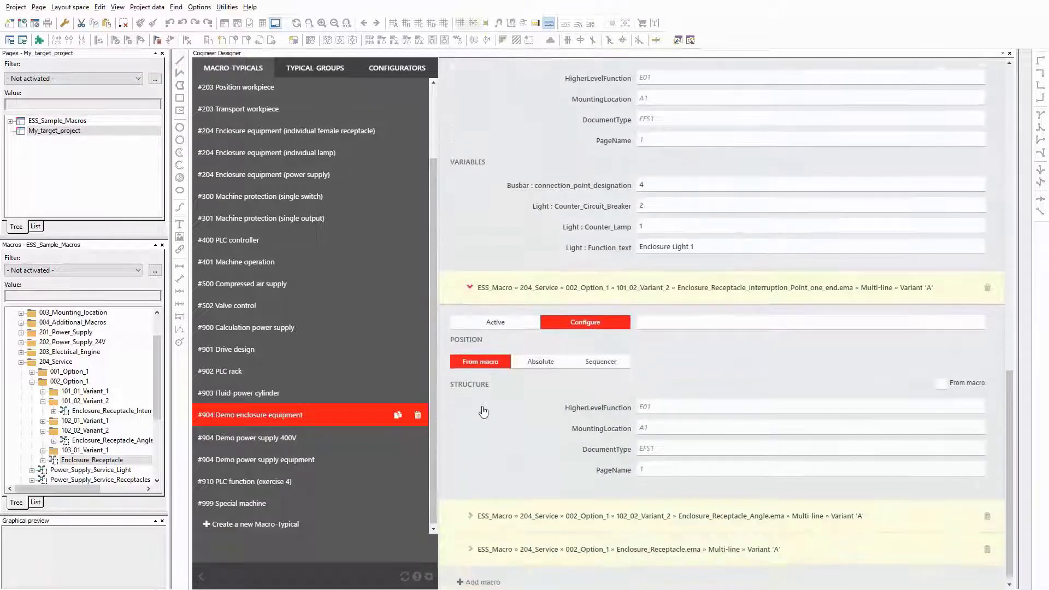
left_click(677, 318)
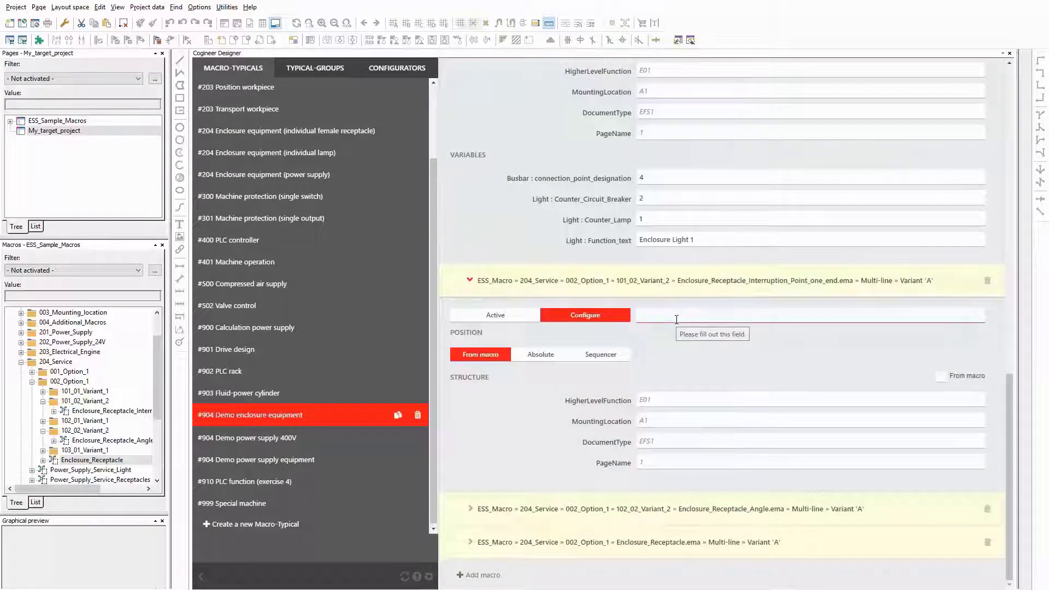
key("ctrl+v")
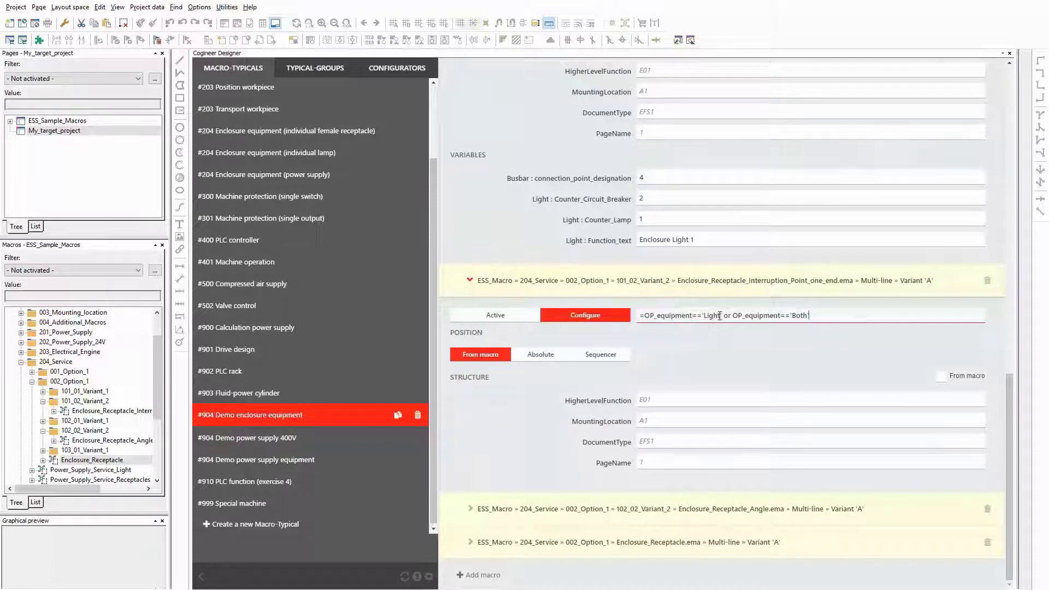
Replace 'Light' with 'Receptacle' in the Enclosure_Receptacle_Interruption_Point_one_end.ema formula to get =OP_equipment=='Receptacle' or OP_equipment=='Both'.
left_click(719, 316)
key("BackSpace")
key("BackSpace")
key("BackSpace")
key("BackSpace")
key("BackSpace")
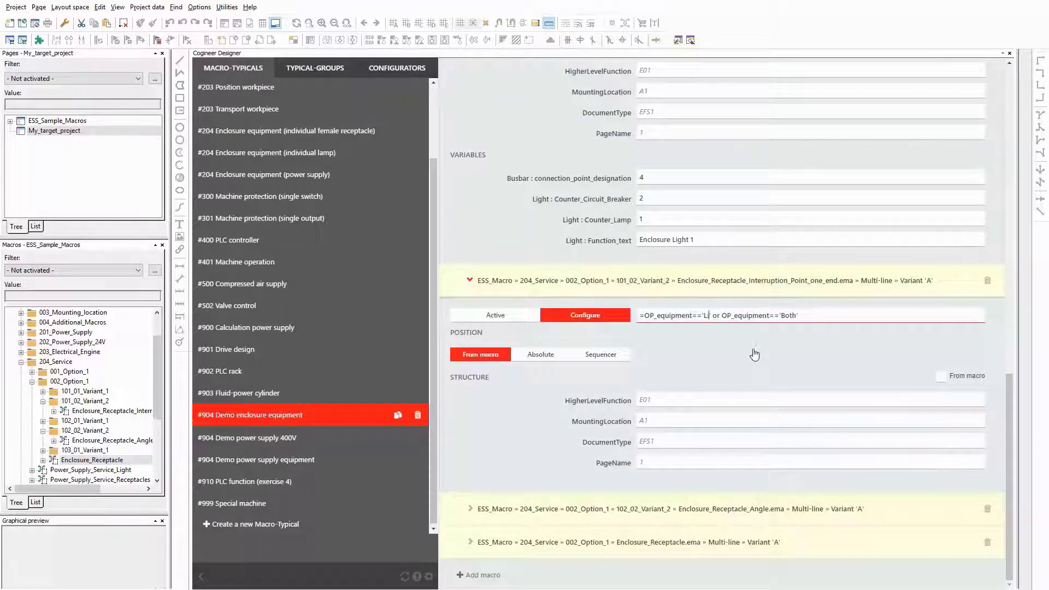
type("Recep")
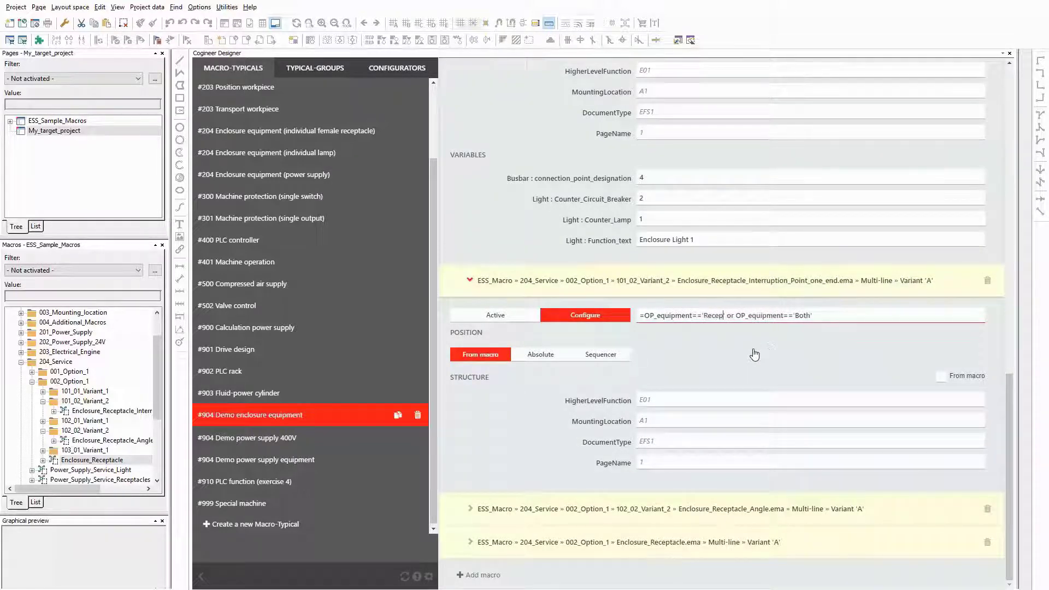
type("tacle")
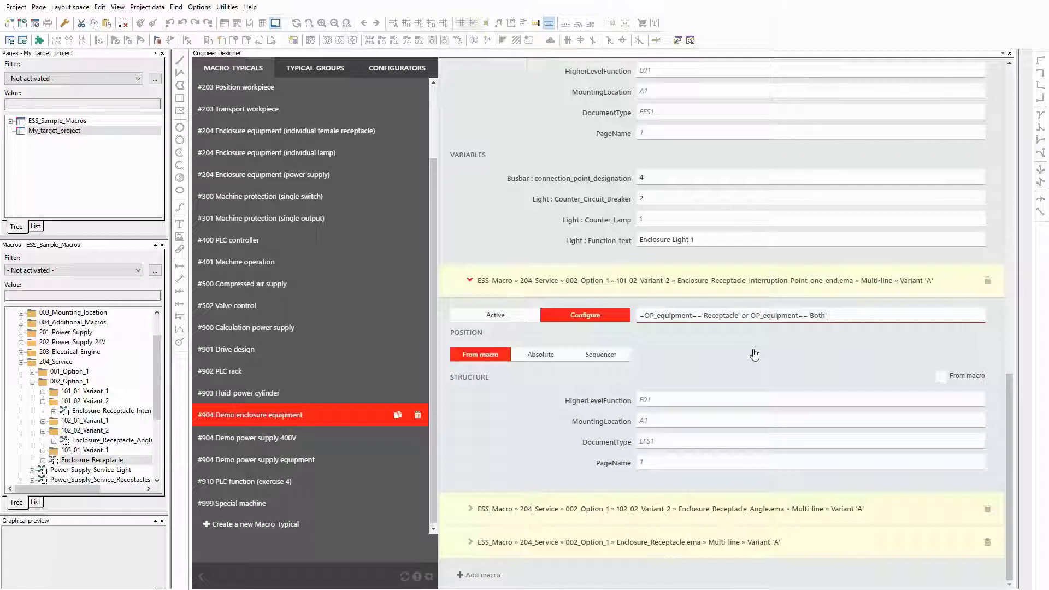
key("End")
Copy the Receptacle/Both formula from Enclosure_Receptacle_Interruption_Point_one_end.ema into the activation formula of Enclosure_Receptacle_Angle.ema.
left_click_drag(842, 315, 531, 311)
key("ctrl+c")
left_click(707, 366)
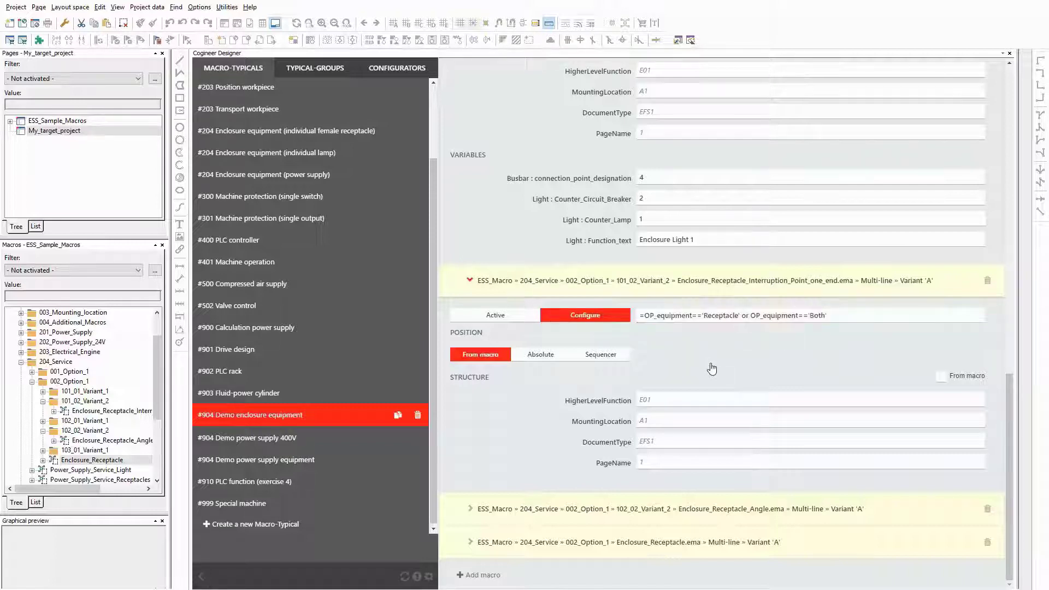
left_click(663, 280)
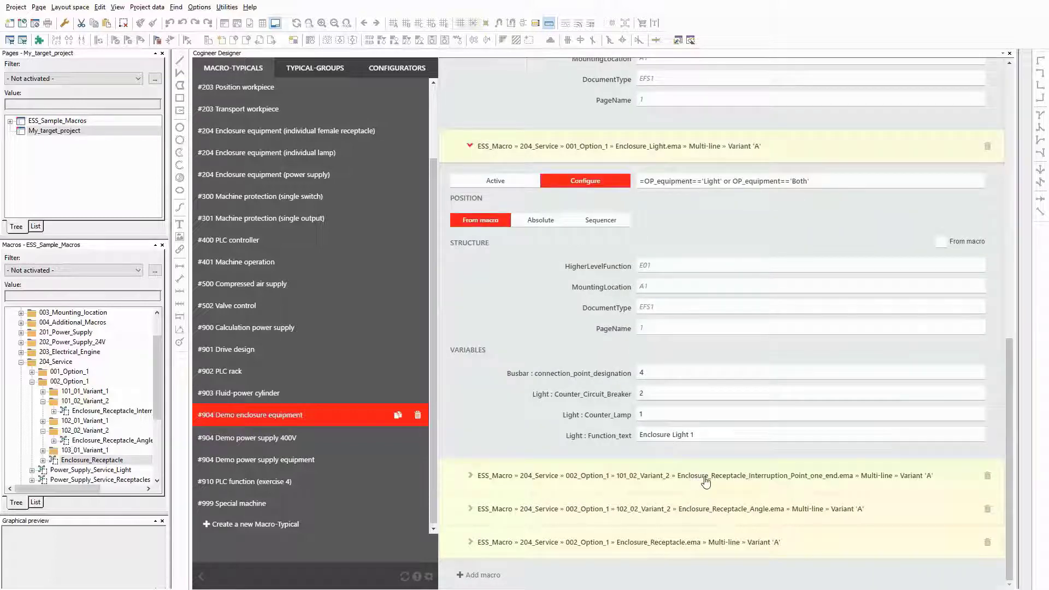
left_click(712, 509)
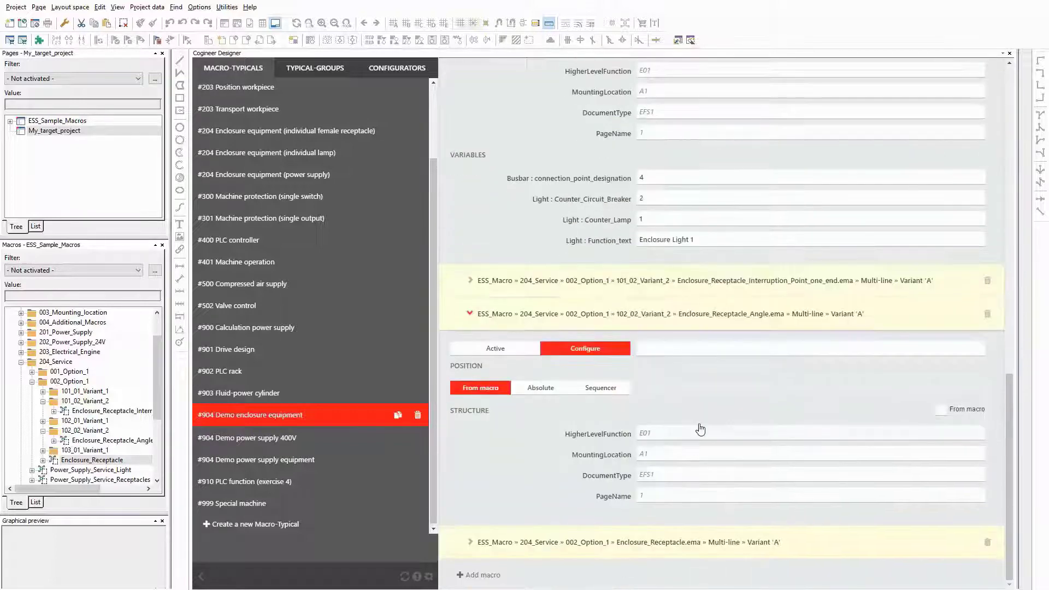
left_click(702, 350)
key("ctrl+v")
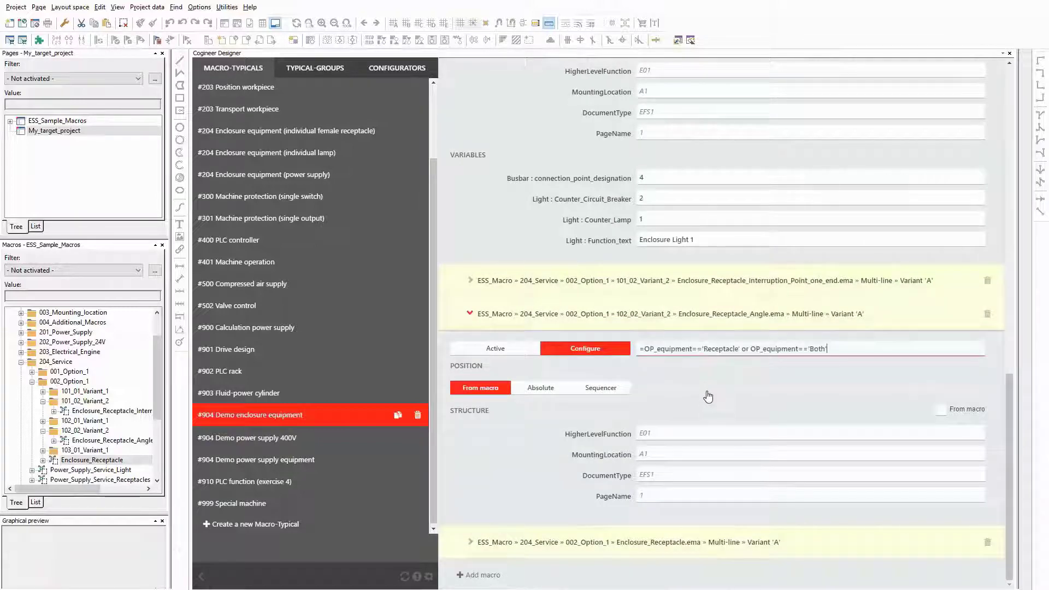
left_click(708, 315)
Paste the copied formula =OP_equipment=='Receptacle' or OP_equipment=='Both' as the activation formula of Enclosure_Receptacle.ema.
left_click(725, 543)
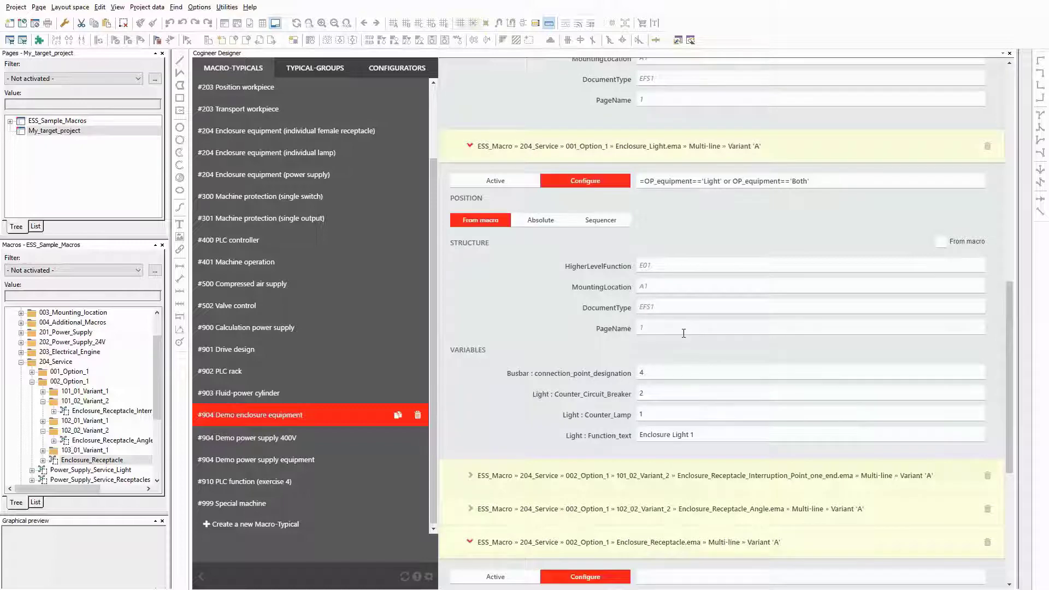
scroll(682, 338, "down", 2)
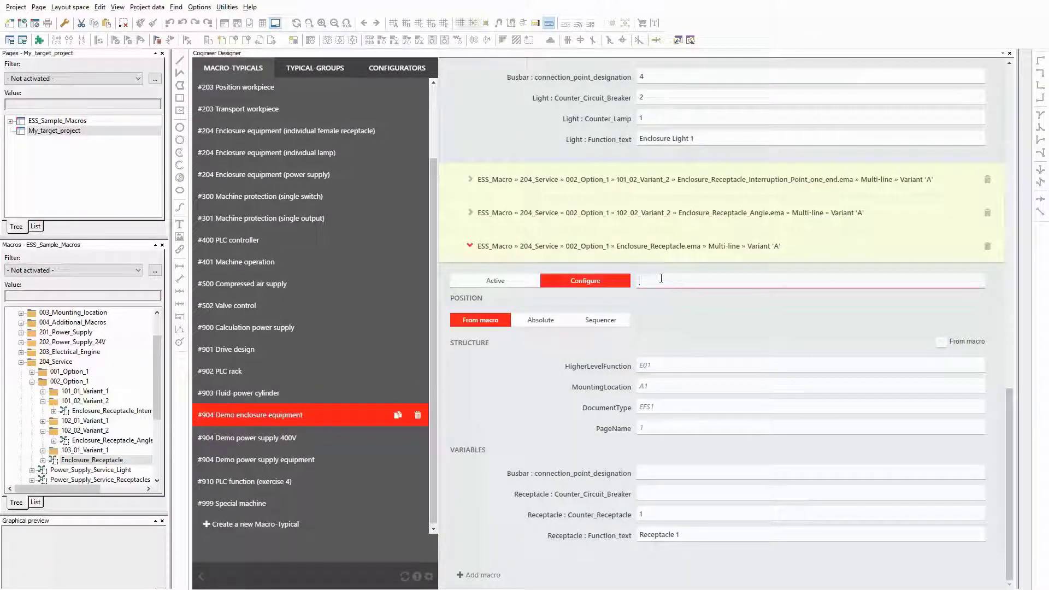
key("ctrl+v")
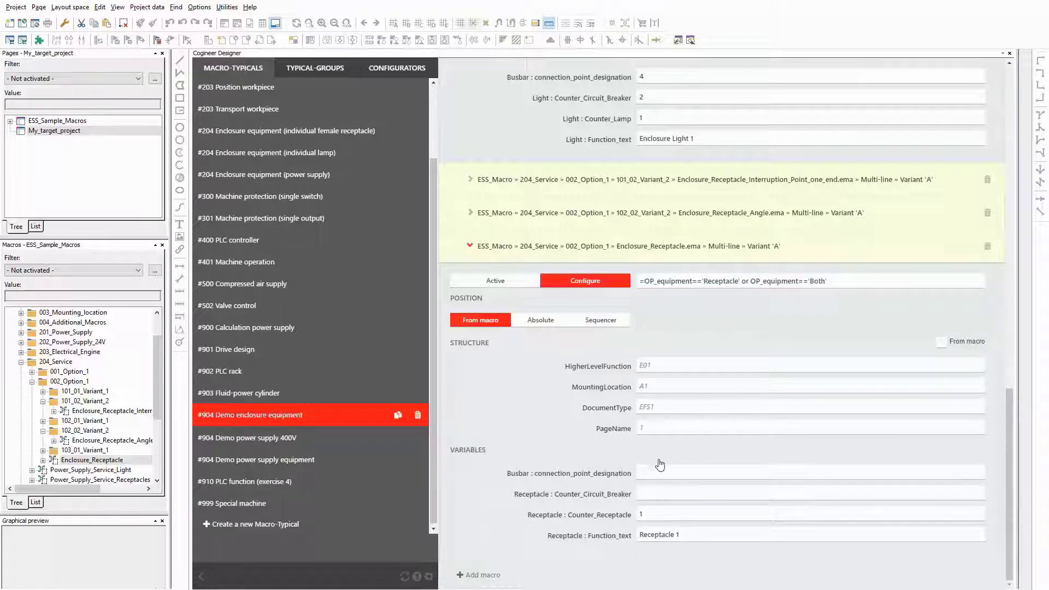
Set the Busbar connection_point_designation variable of Enclosure_Receptacle.ema to =OP_equipment=='Both'?5:4.
left_click(658, 77)
left_click(663, 94)
left_click(650, 473)
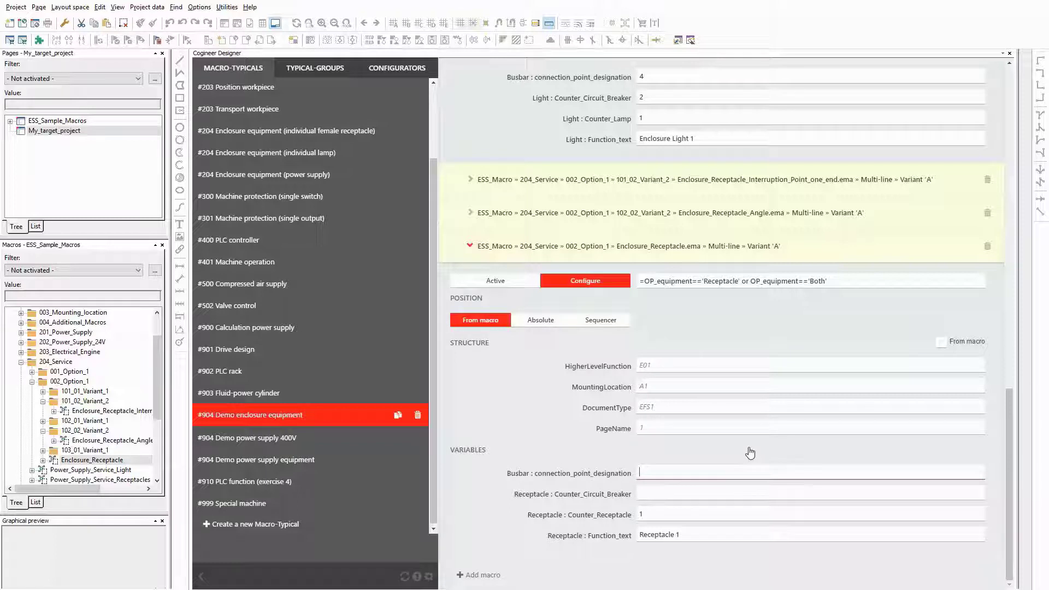
type("=")
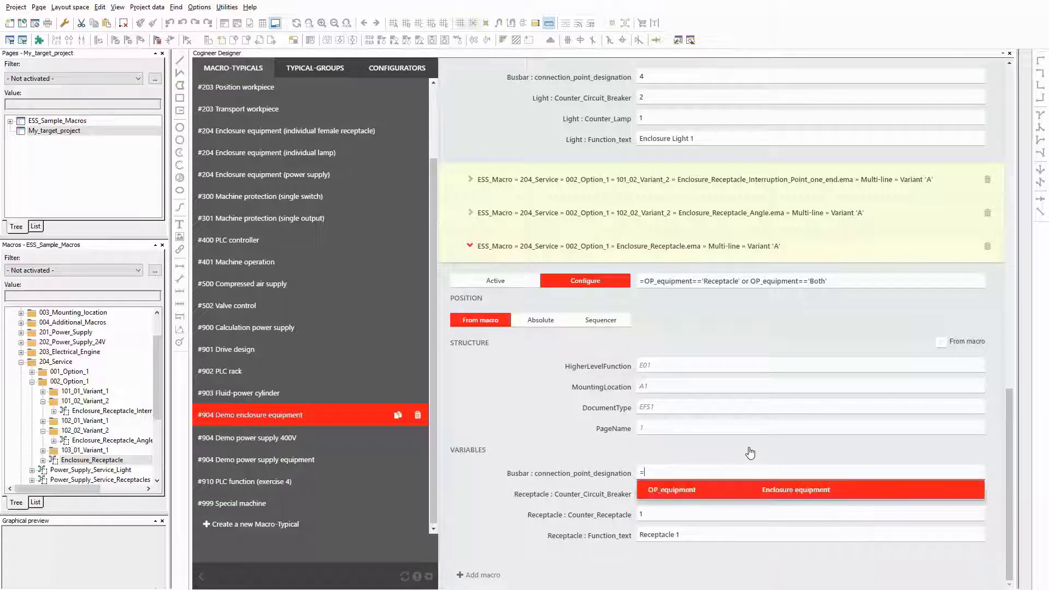
key("Return")
type("==")
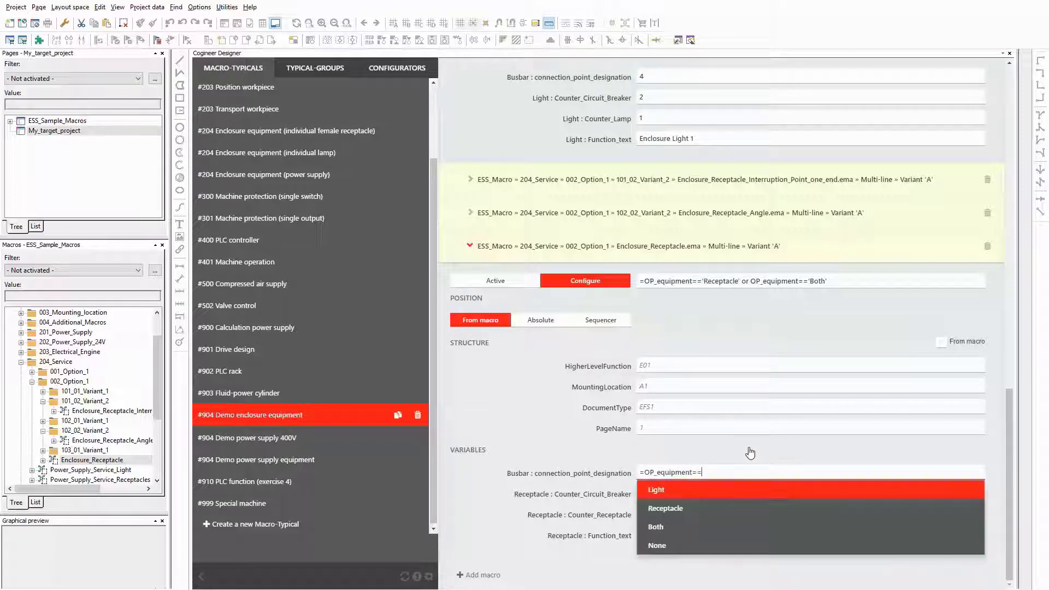
key("Down")
key("Down")
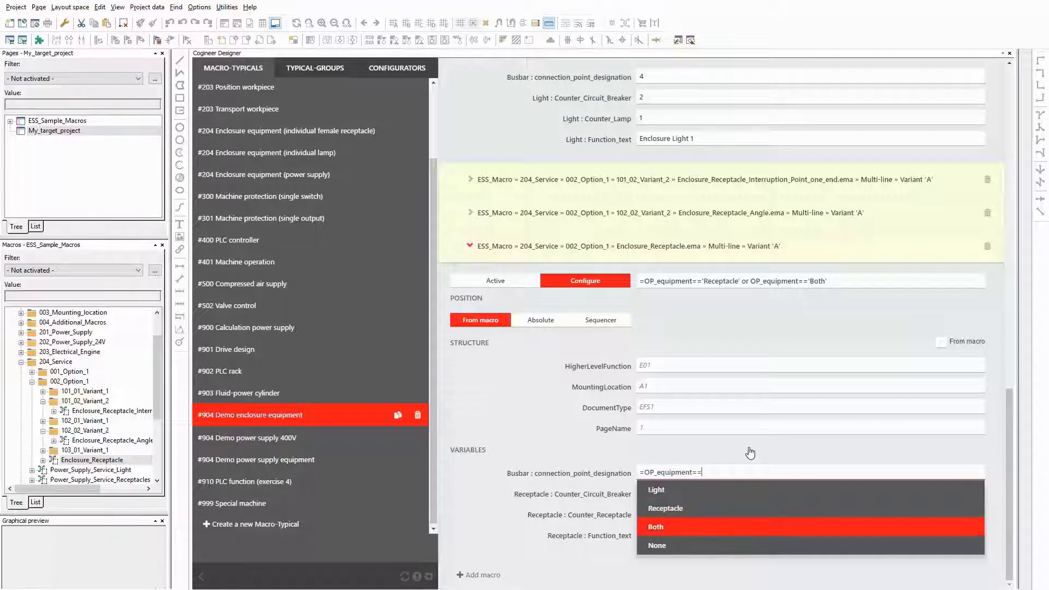
key("Return")
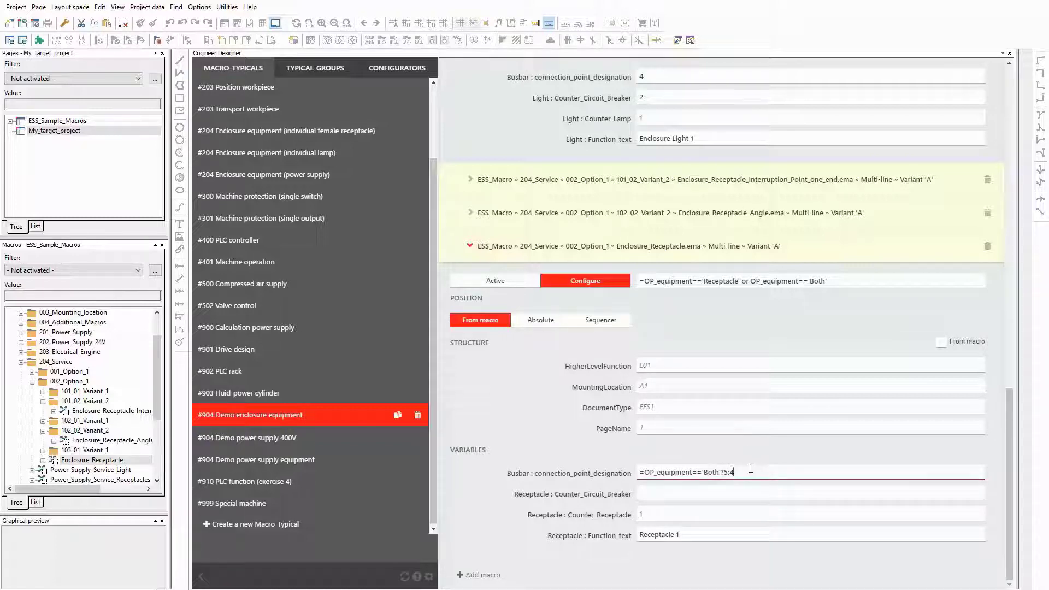
Copy the busbar formula into Receptacle Counter_Circuit_Breaker, adapt it to =OP_equipment=='Both'?3:2, and collapse Enclosure_Receptacle.ema.
left_click_drag(749, 472, 574, 471)
key("ctrl+c")
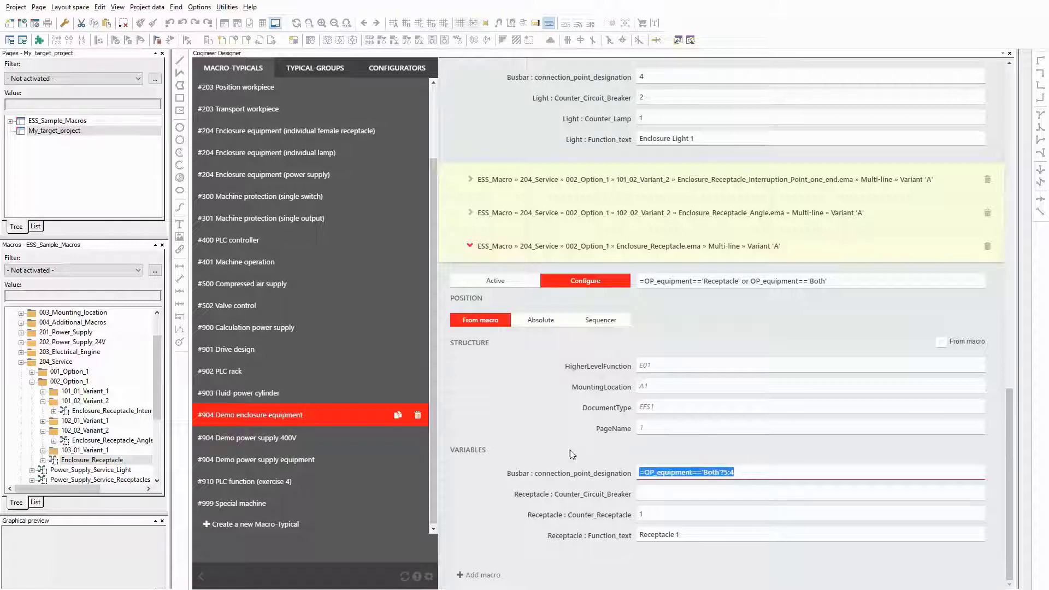
left_click(570, 453)
left_click(655, 493)
key("ctrl+v")
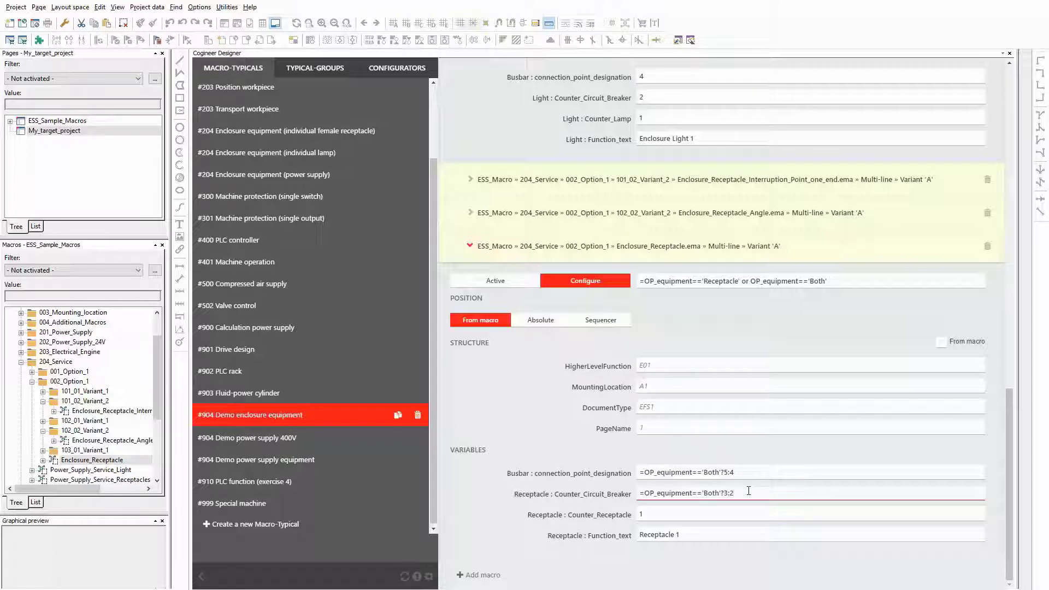
left_click(563, 452)
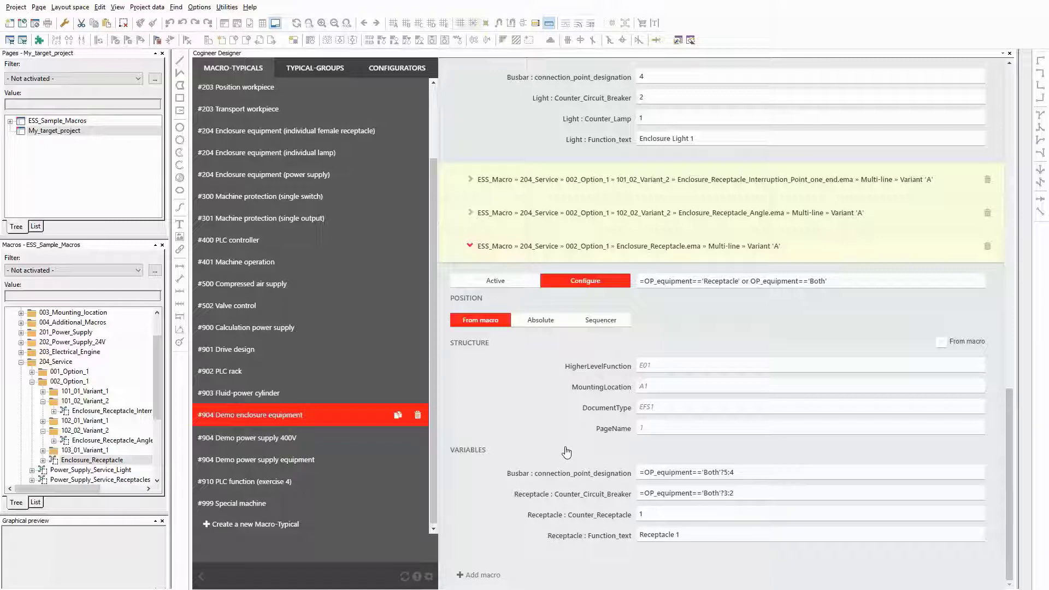
left_click(577, 251)
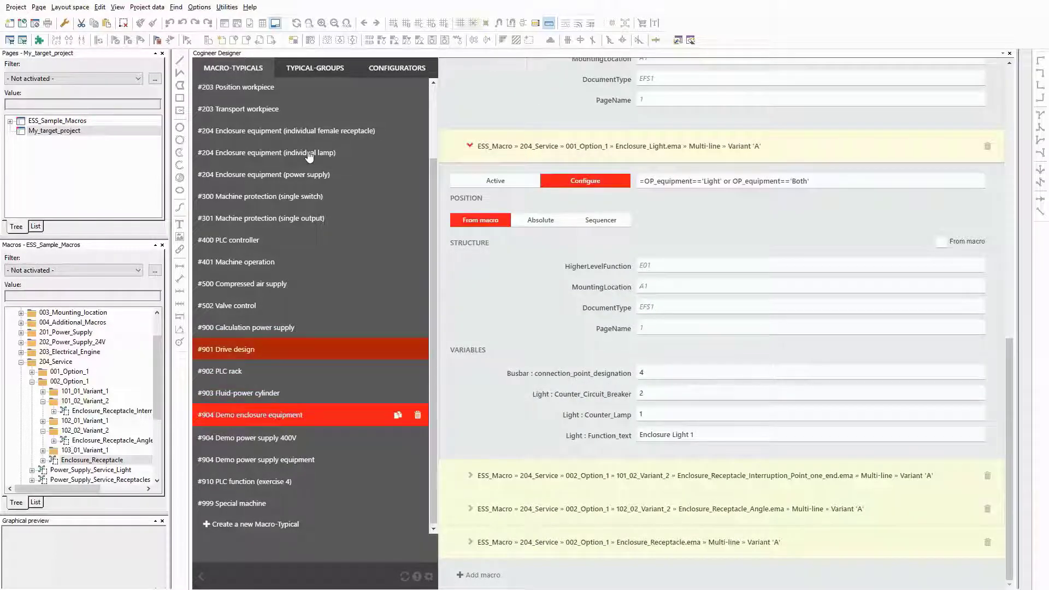
Open the #900 Demo typical-group and expand its three #904 Demo elements to show their configuration variables.
left_click(314, 69)
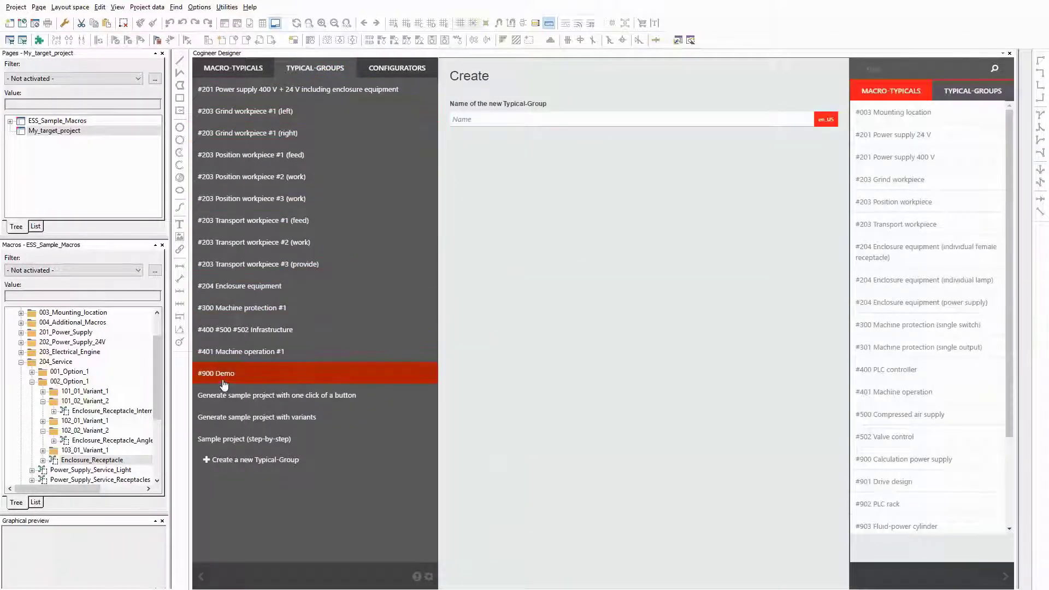
left_click(219, 386)
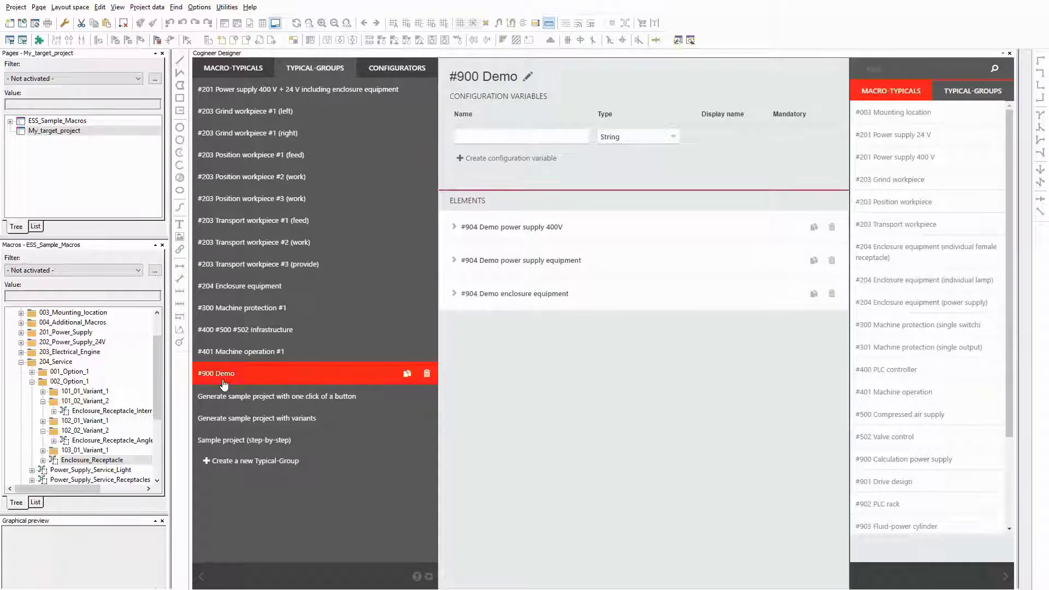
left_click(523, 229)
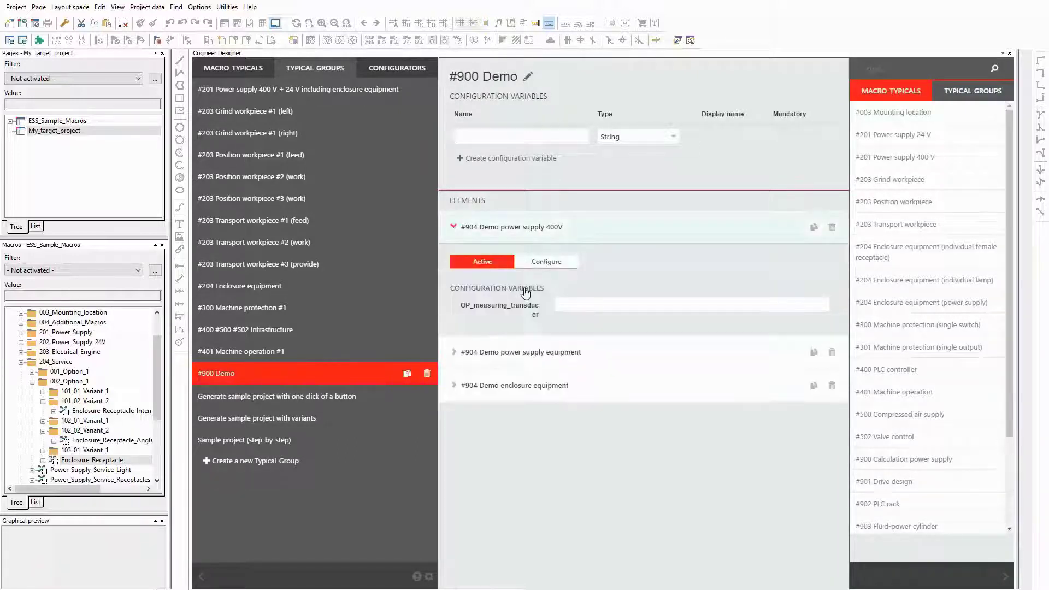
left_click(529, 354)
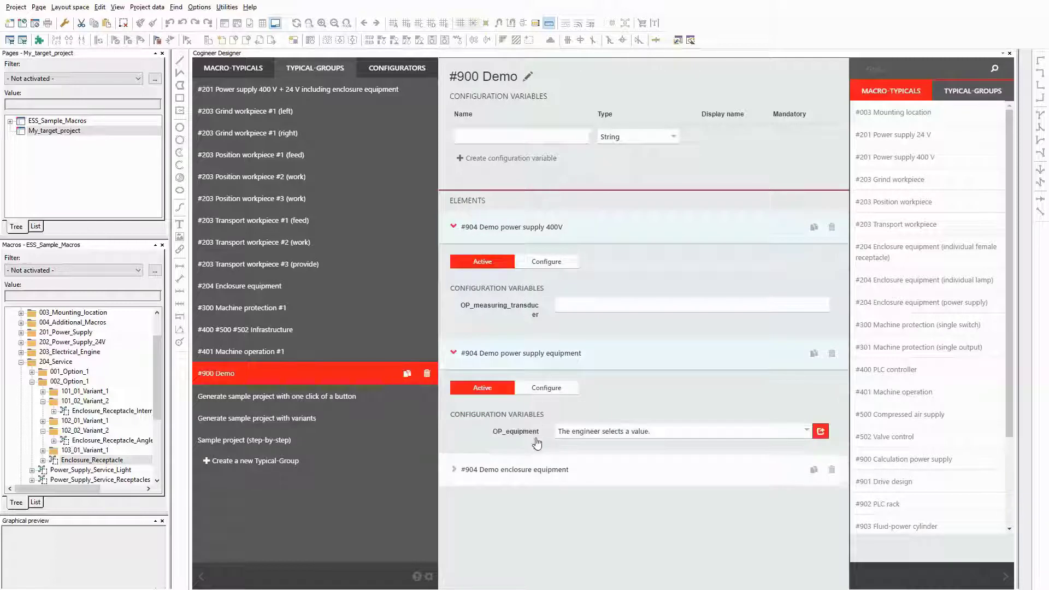
left_click(541, 482)
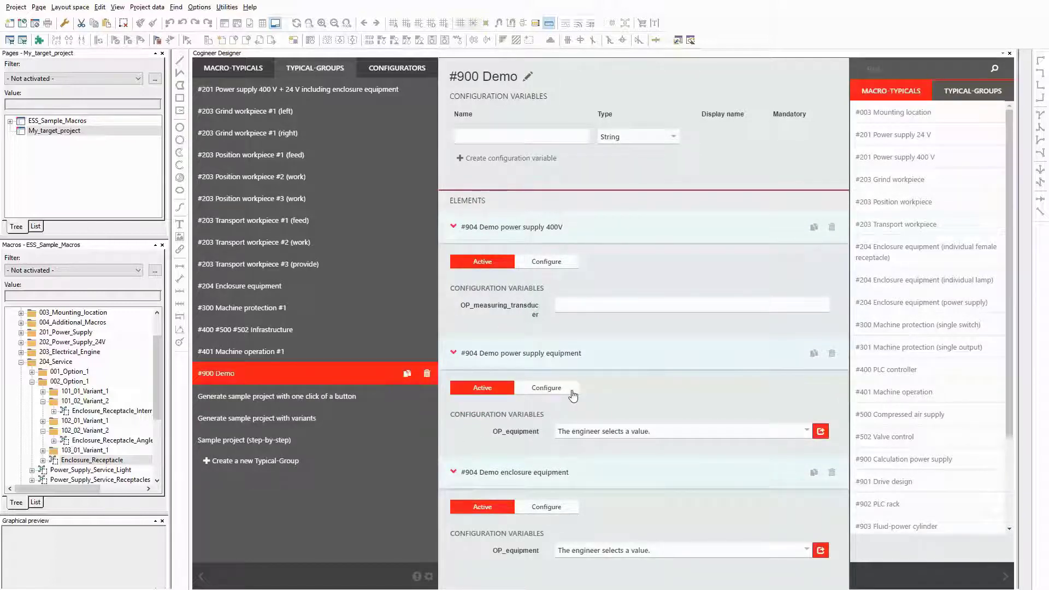
Create a Boolean configuration variable named OP_measuring_transducer in the #900 Demo typical-group.
left_click(481, 136)
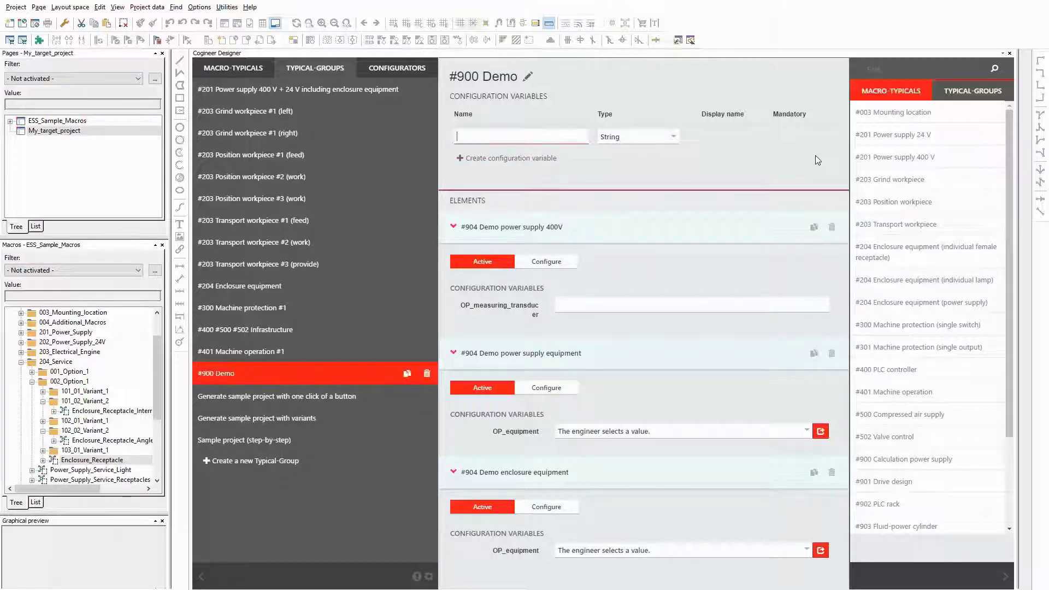
type("OP_measuring_transducer")
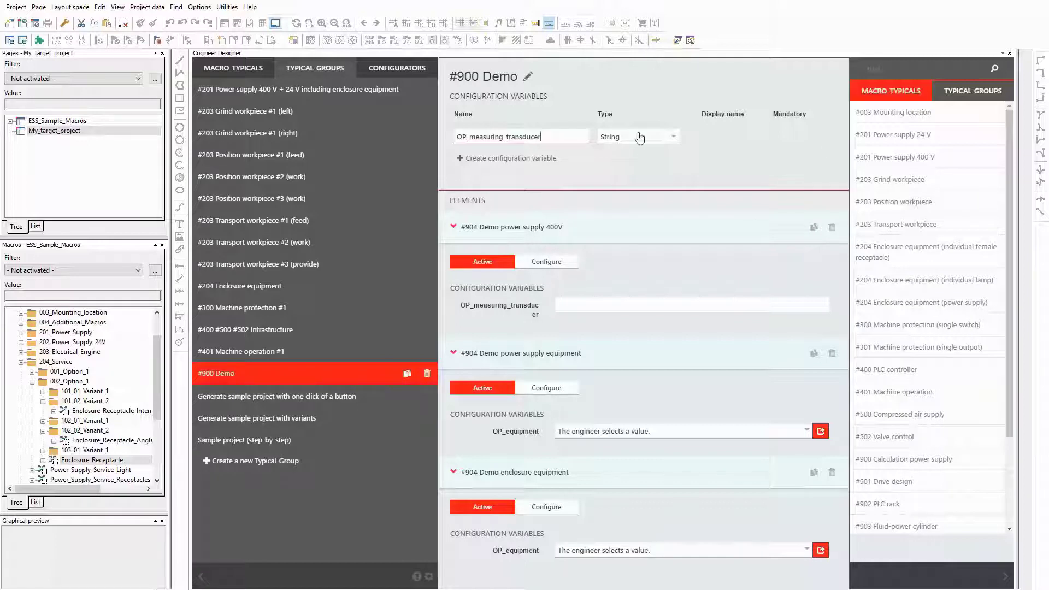
left_click(639, 137)
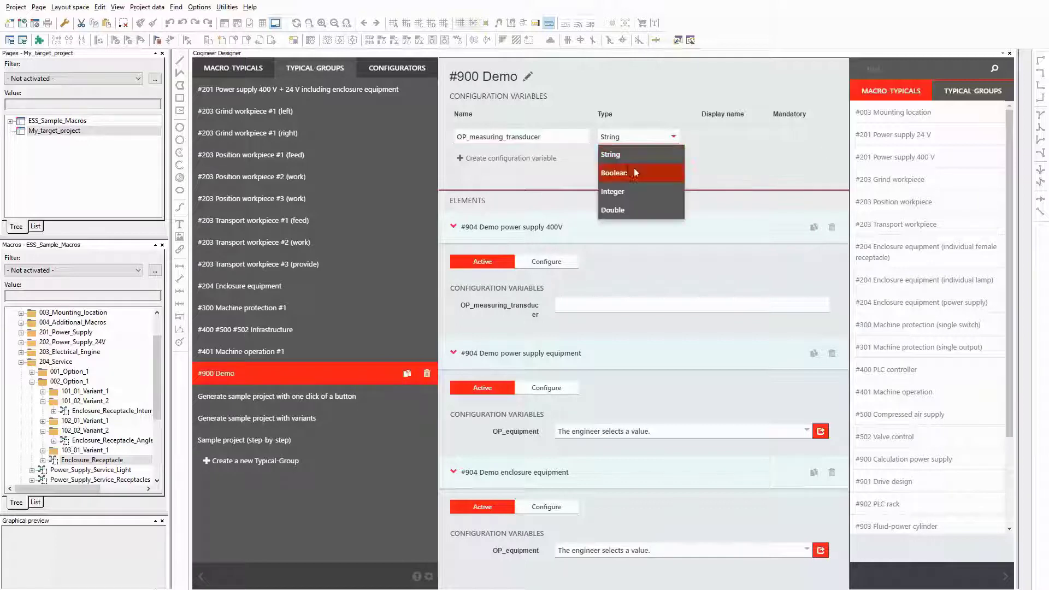
left_click(628, 168)
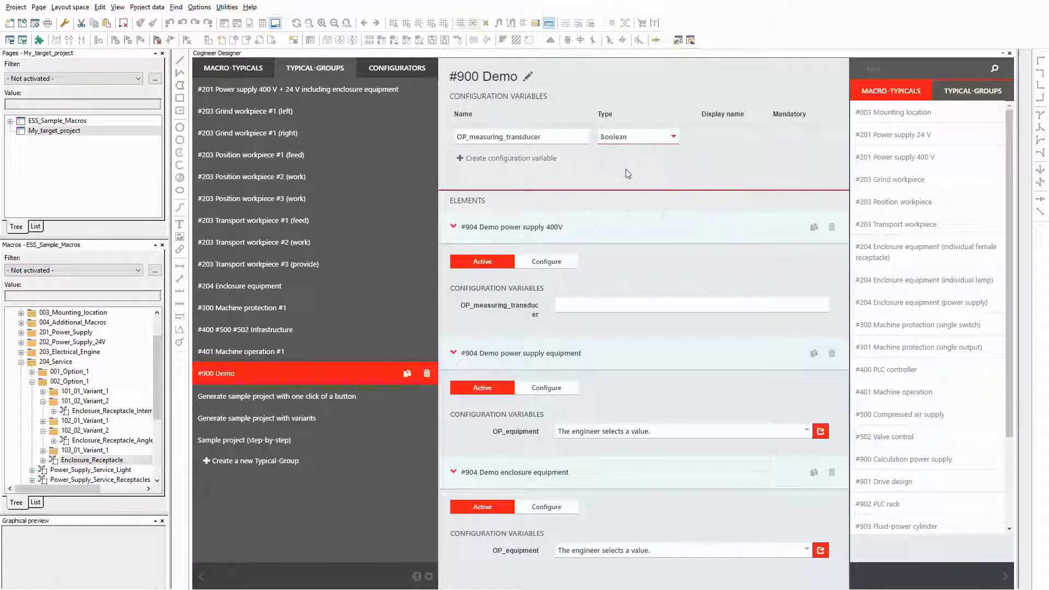
left_click(543, 159)
Give OP_measuring_transducer the display name "Measuring transducer" and make it mandatory.
left_click(672, 143)
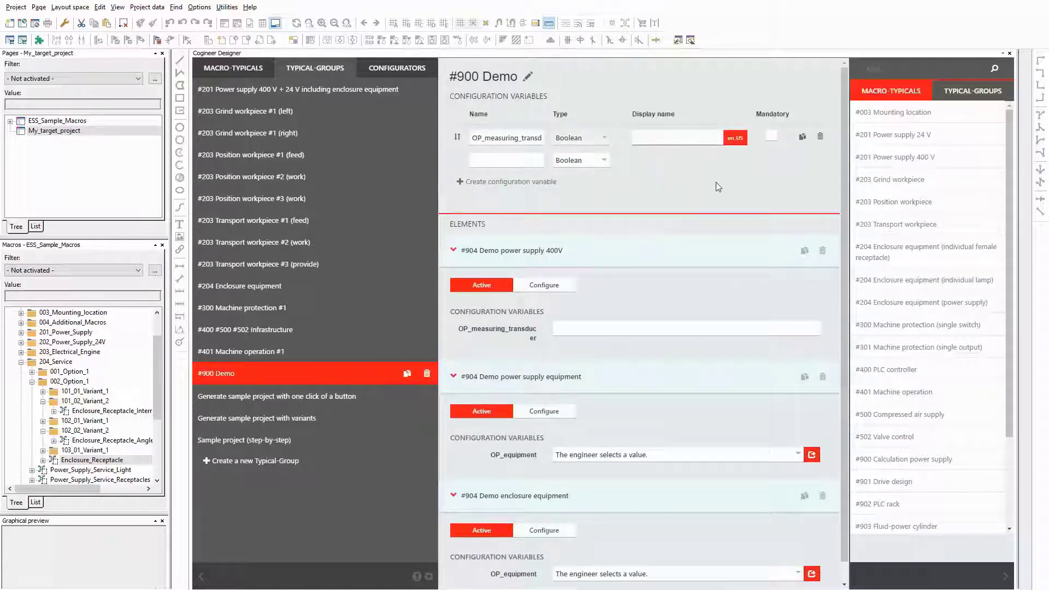
type("Measurin")
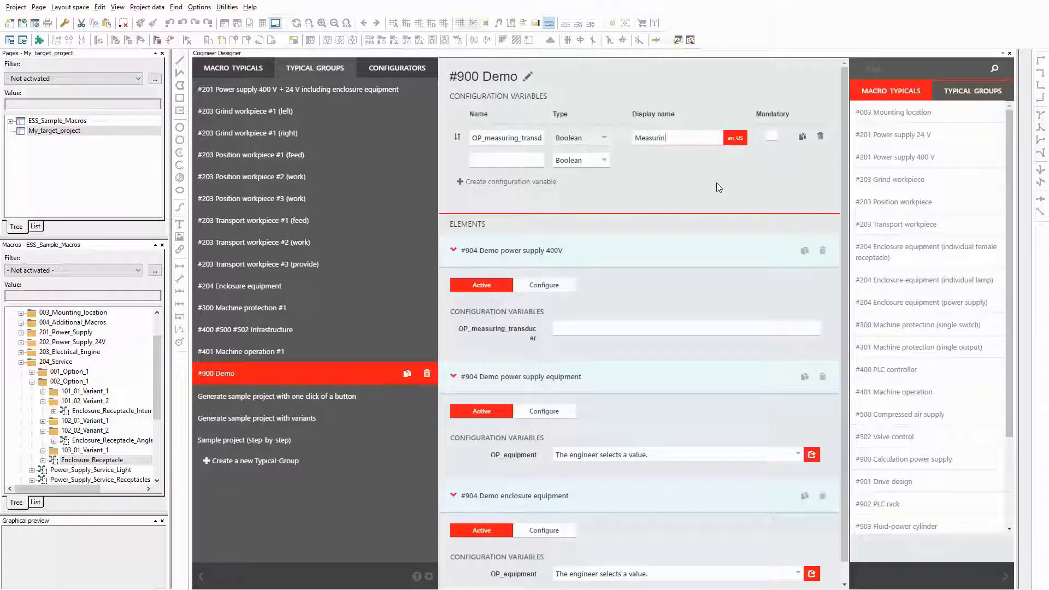
type("g transducer")
left_click(770, 137)
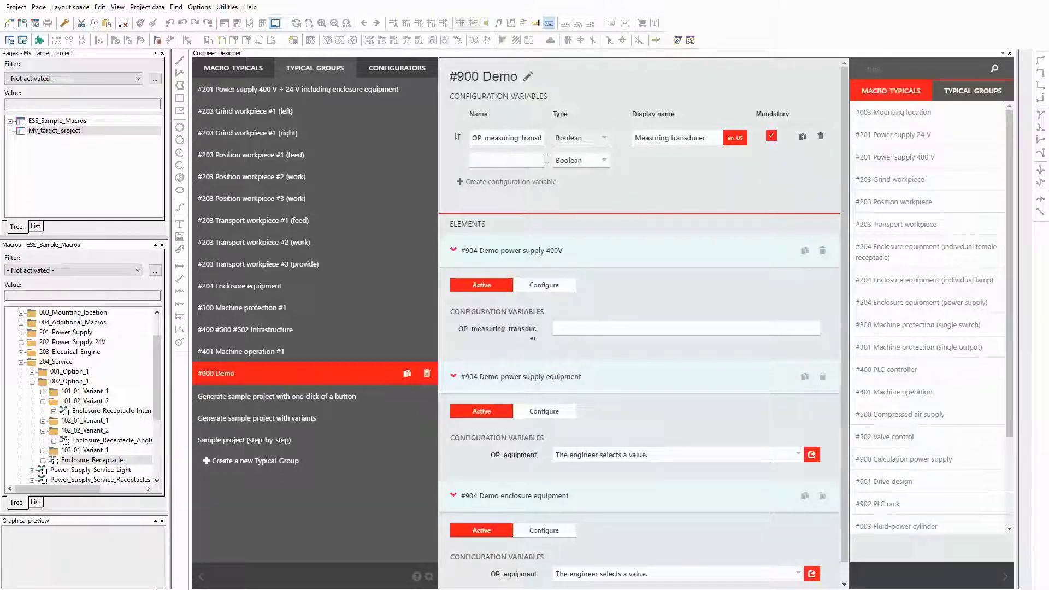
Generate the group variable OP_equipment from the #904 Demo power supply equipment element, name it "Enclosure equipment" for display, and make it mandatory.
left_click(812, 455)
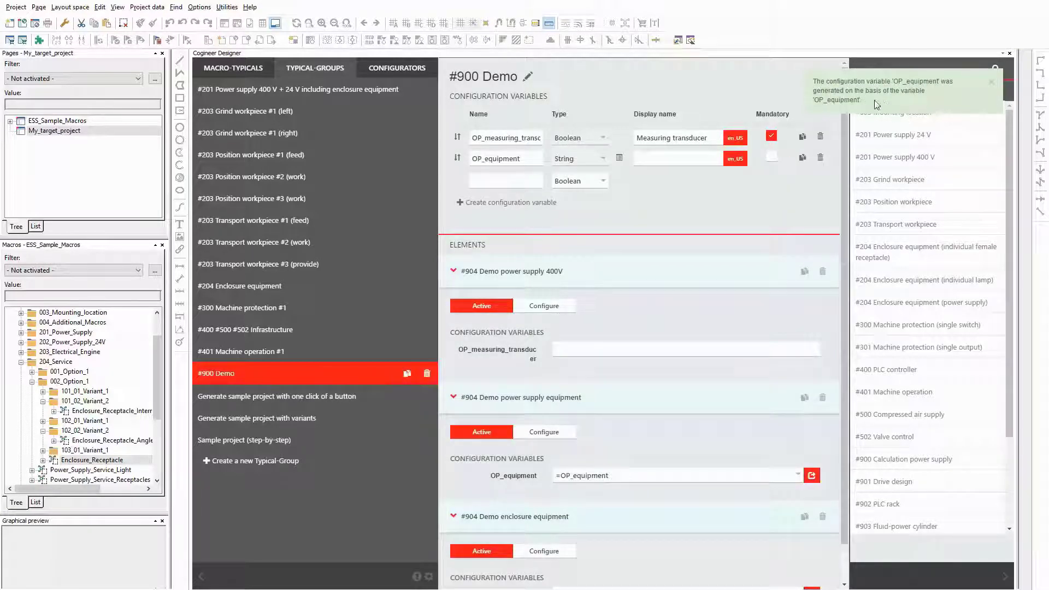
left_click(619, 160)
left_click(588, 224)
type("Encl")
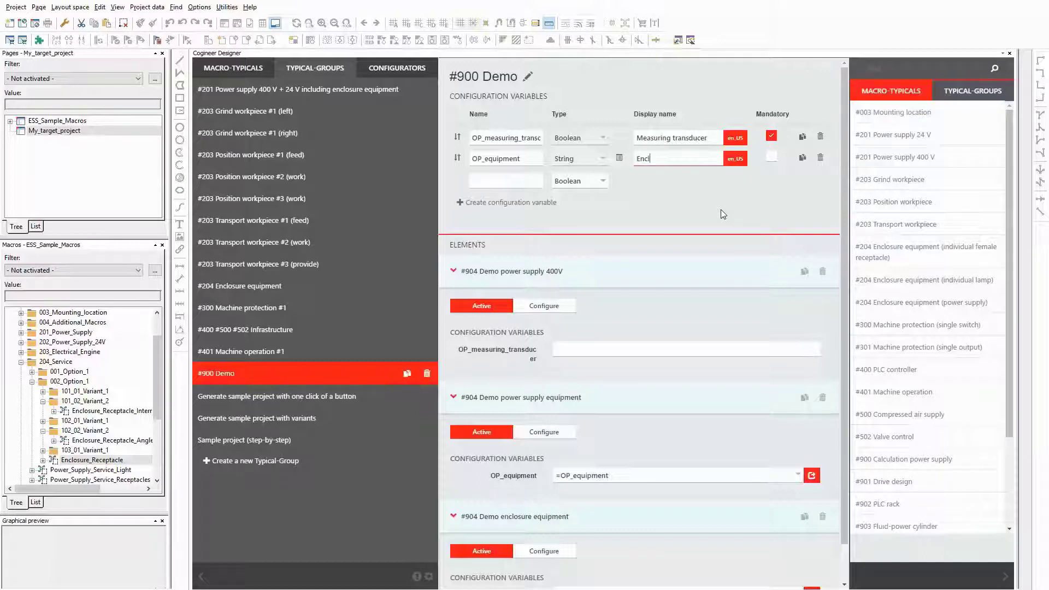
type("osure equipment")
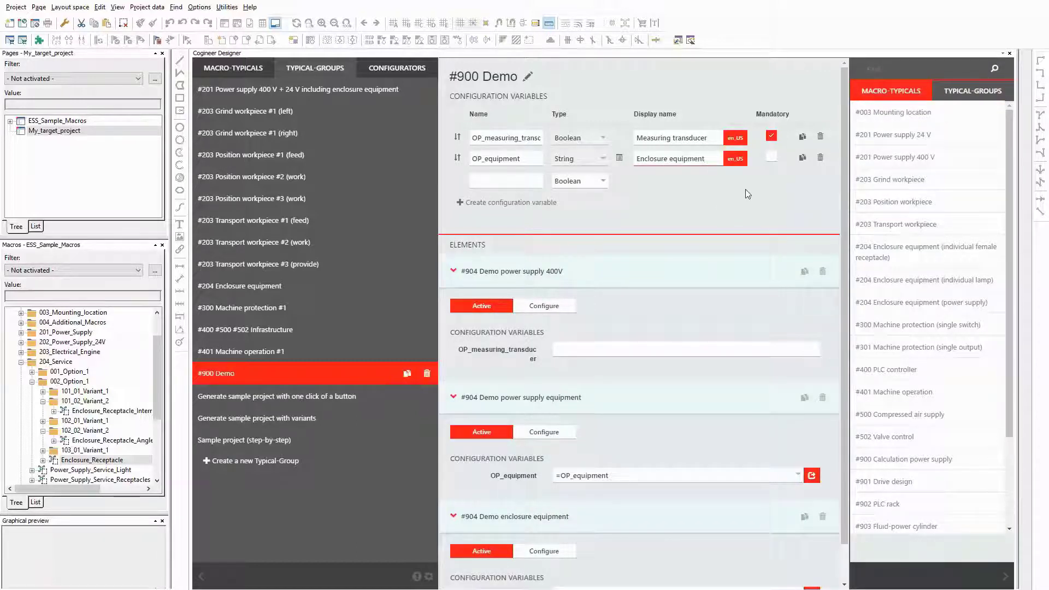
left_click(772, 160)
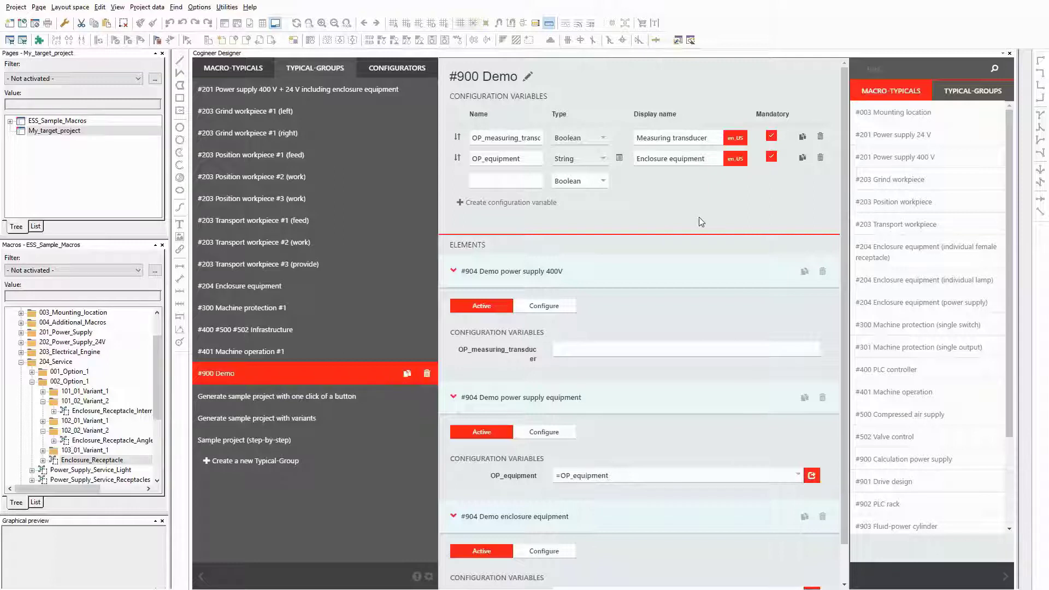
Assign =OP_measuring_transducer to the OP_measuring_transducer variable of the #904 Demo power supply 400V element.
left_click(596, 352)
type("=")
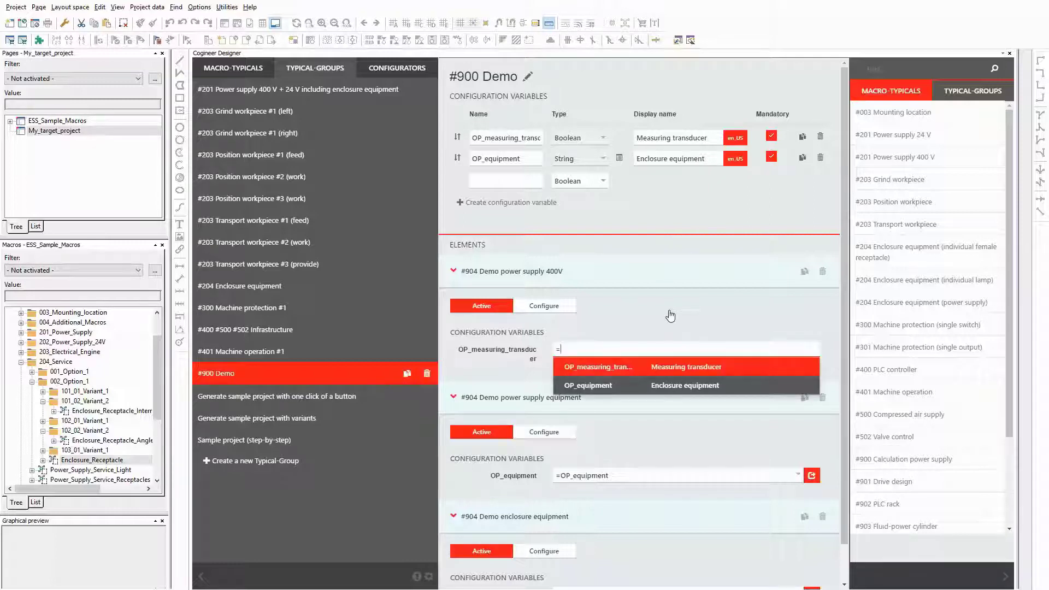
key("Return")
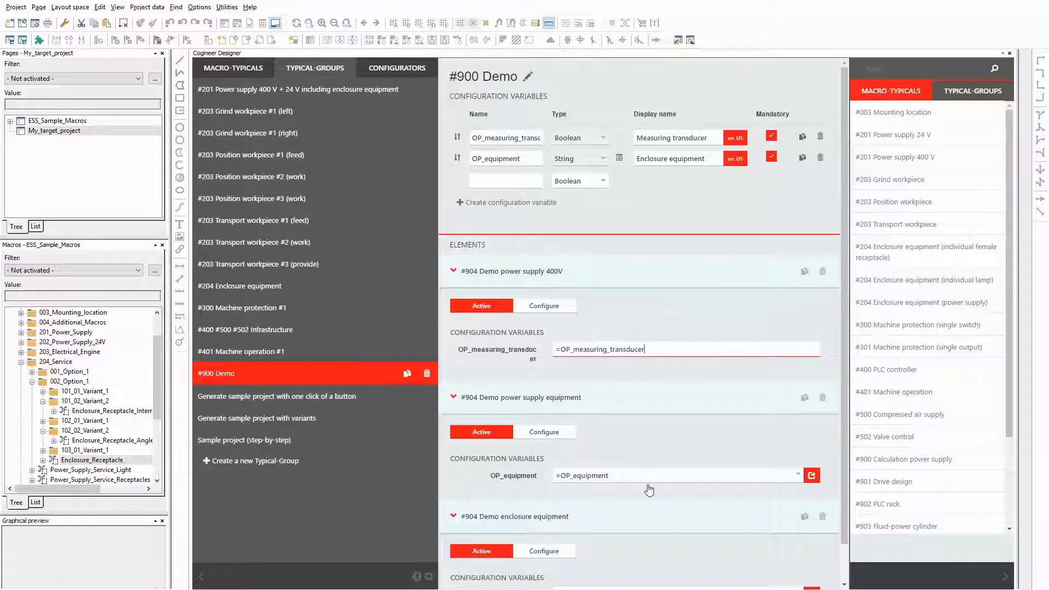
Assign =OP_equipment to the OP_equipment variable of the #904 Demo enclosure equipment element.
scroll(690, 483, "down", 1)
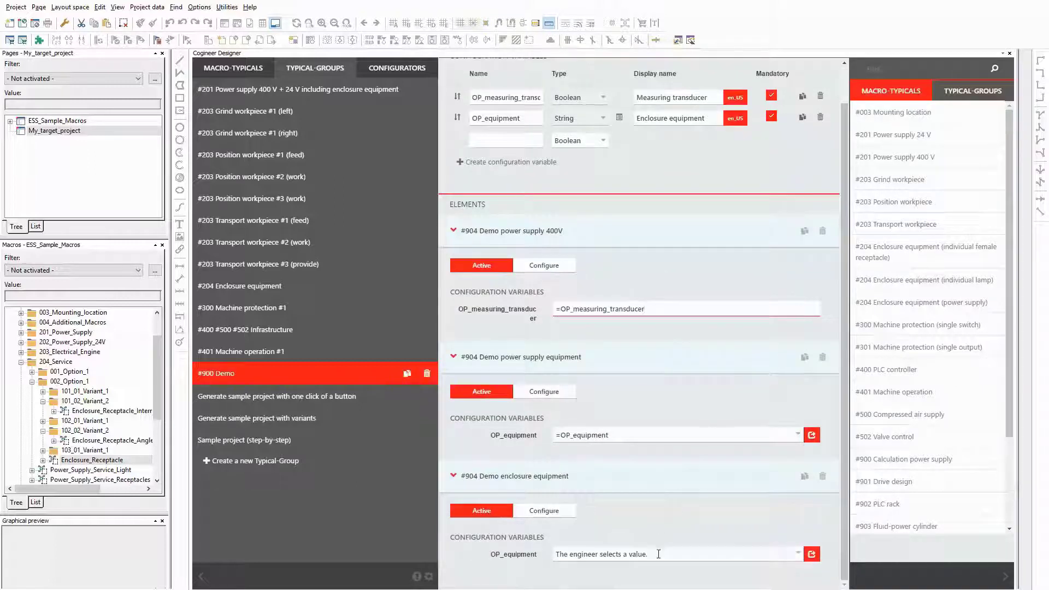
left_click(635, 555)
type("=")
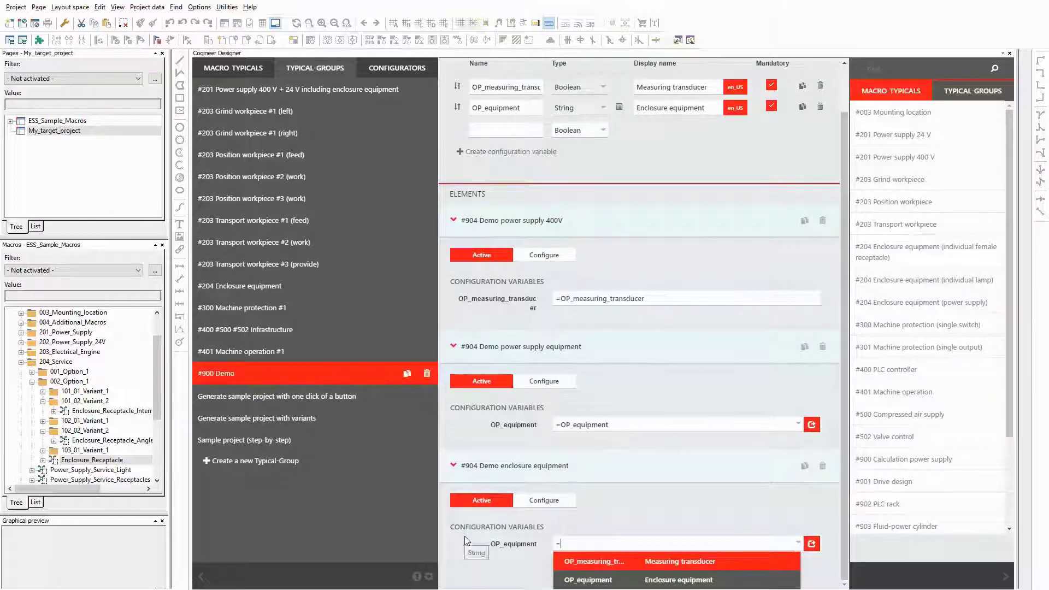
key("Down")
key("Return")
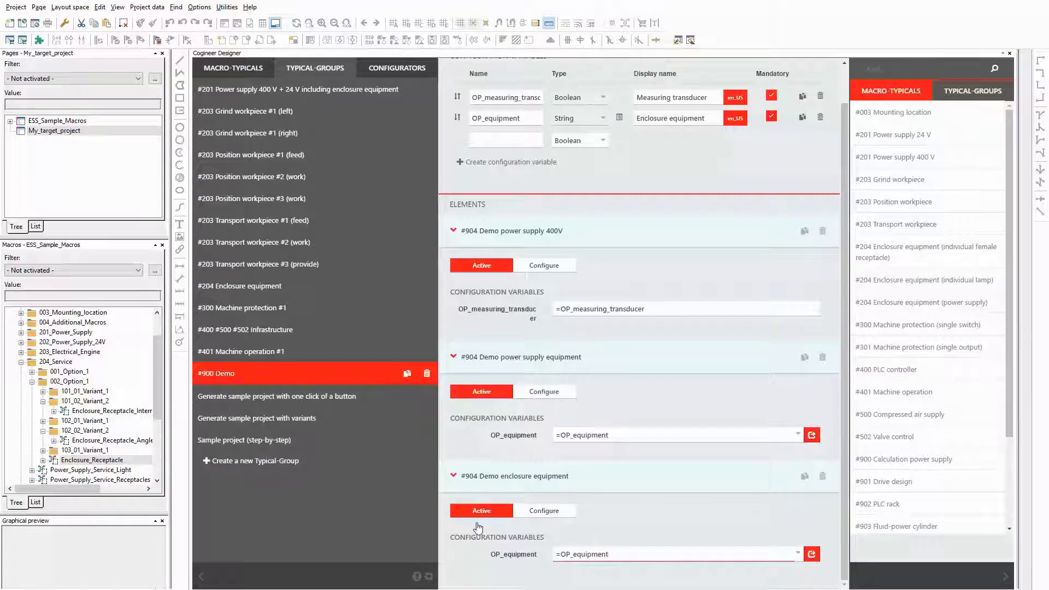
left_click(695, 280)
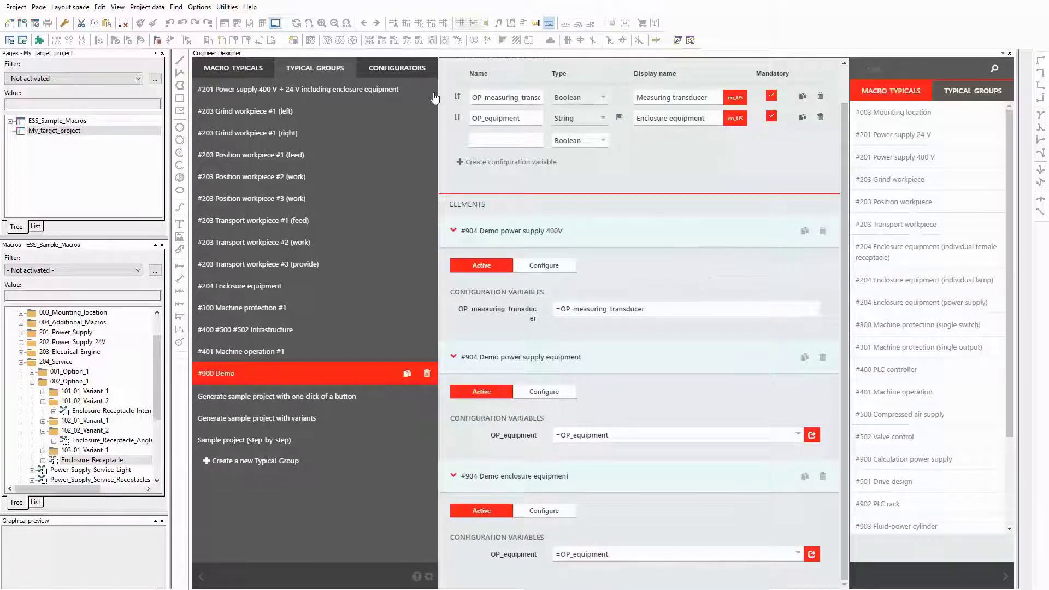
Create a configurator named "6 Demo" and add the #900 Demo typical-group to it as an element.
left_click(406, 70)
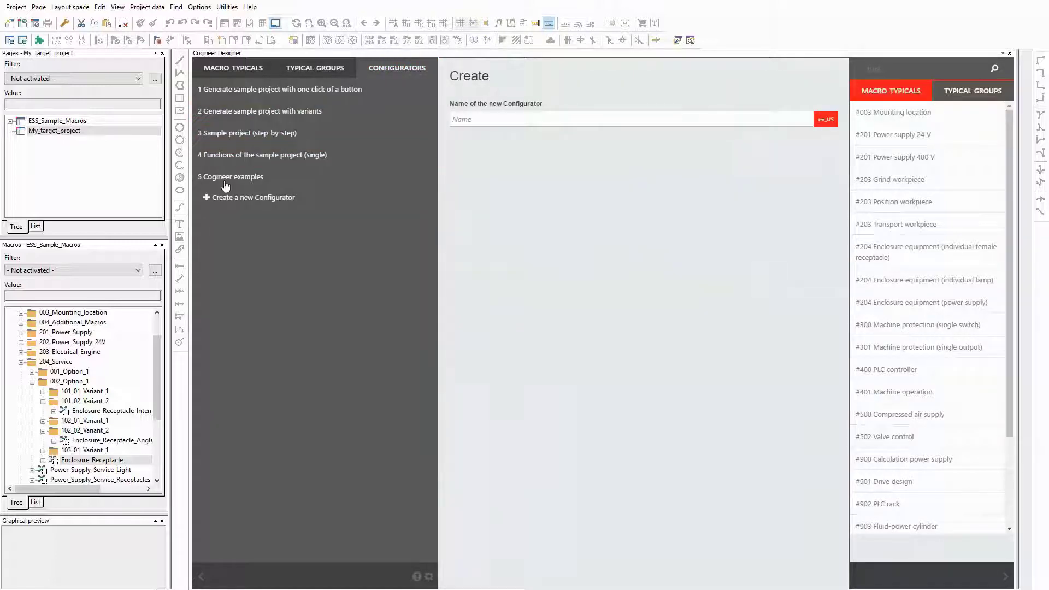
left_click(496, 115)
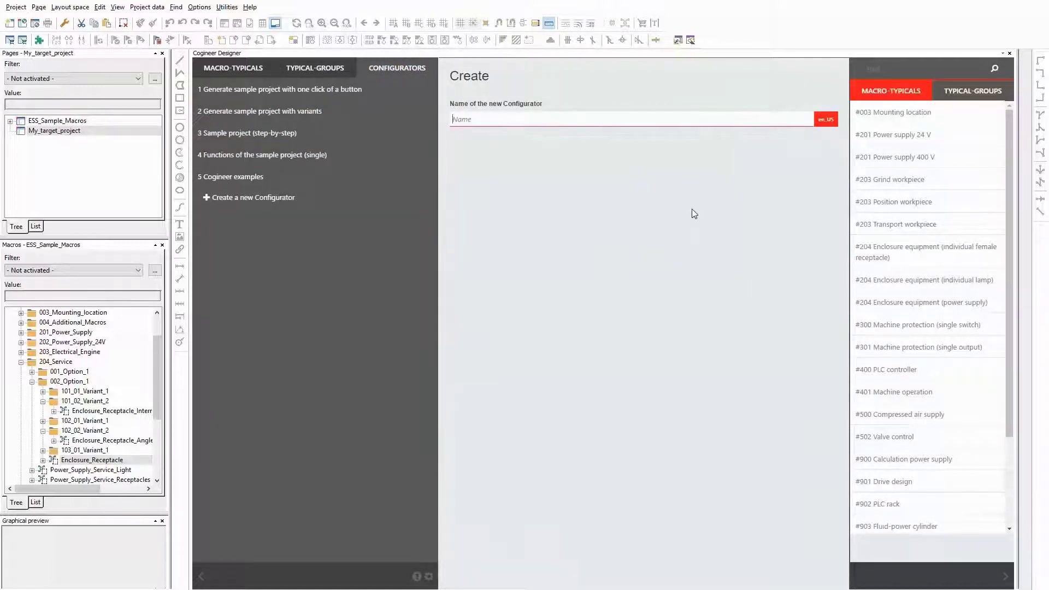
type("6 Demo")
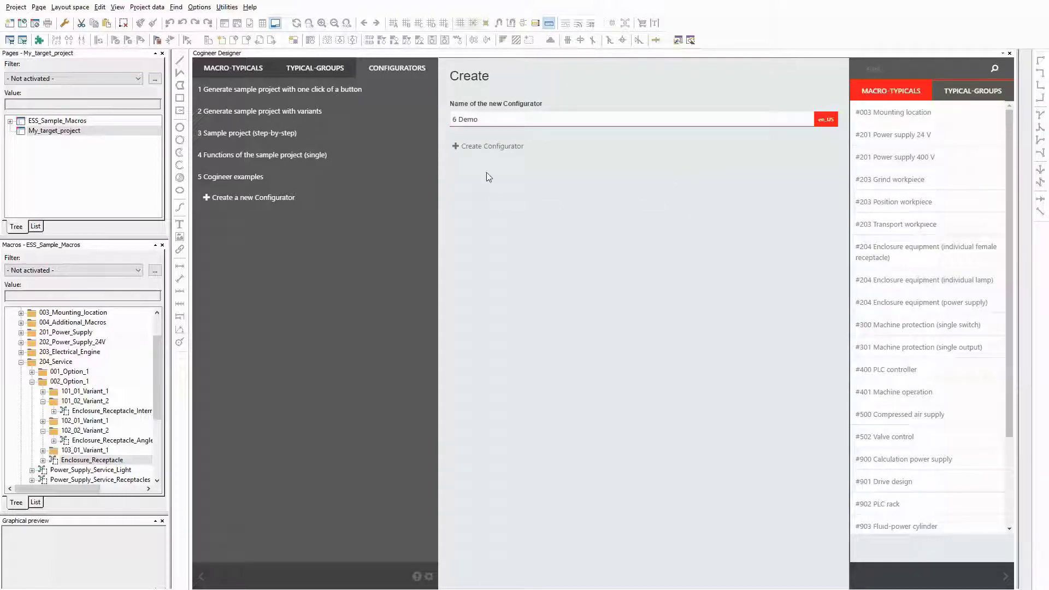
left_click(492, 147)
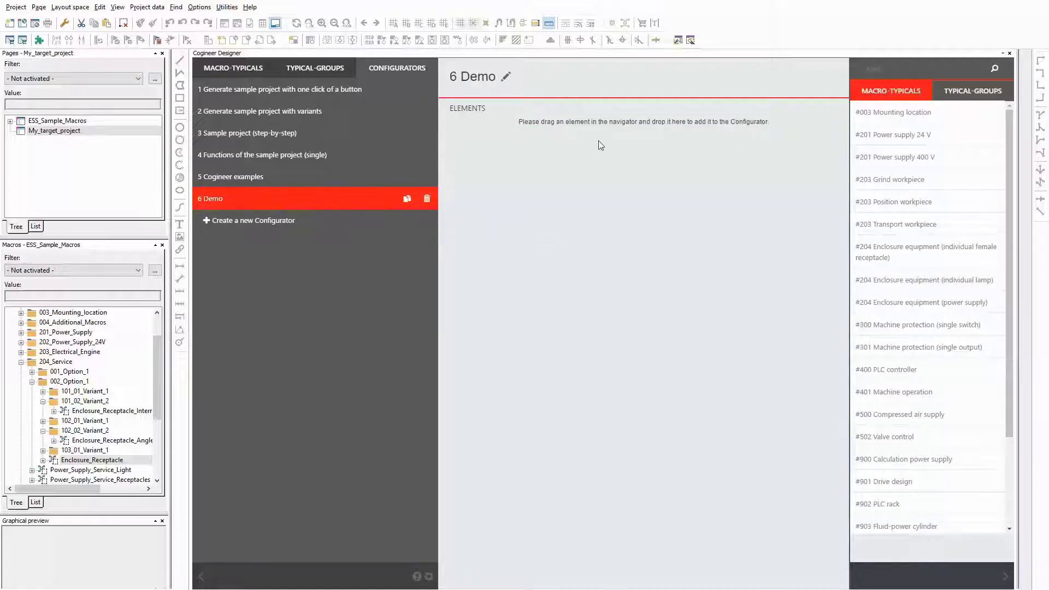
left_click(971, 92)
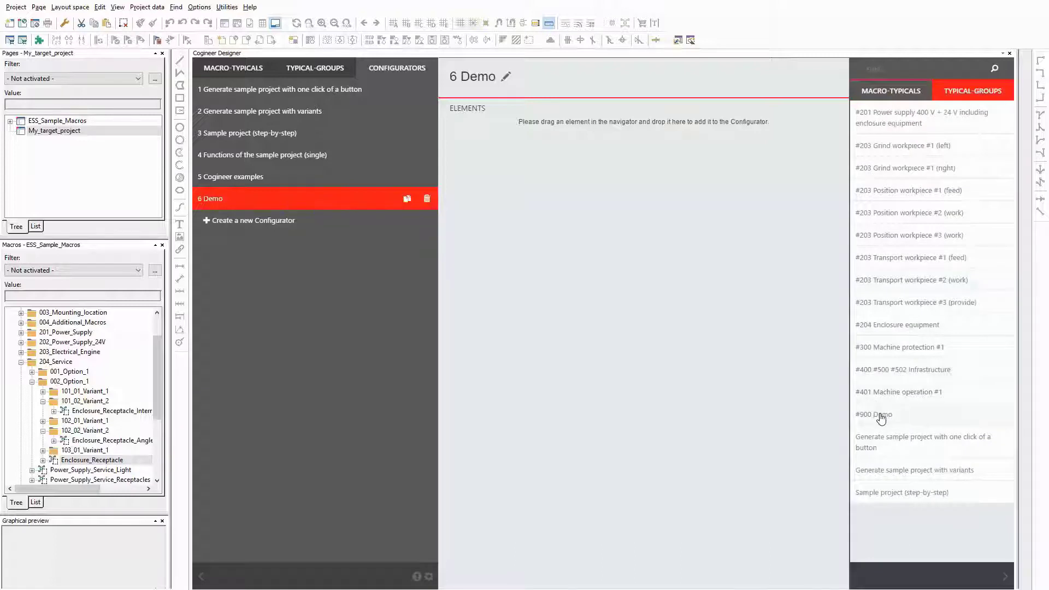
left_click_drag(880, 418, 596, 121)
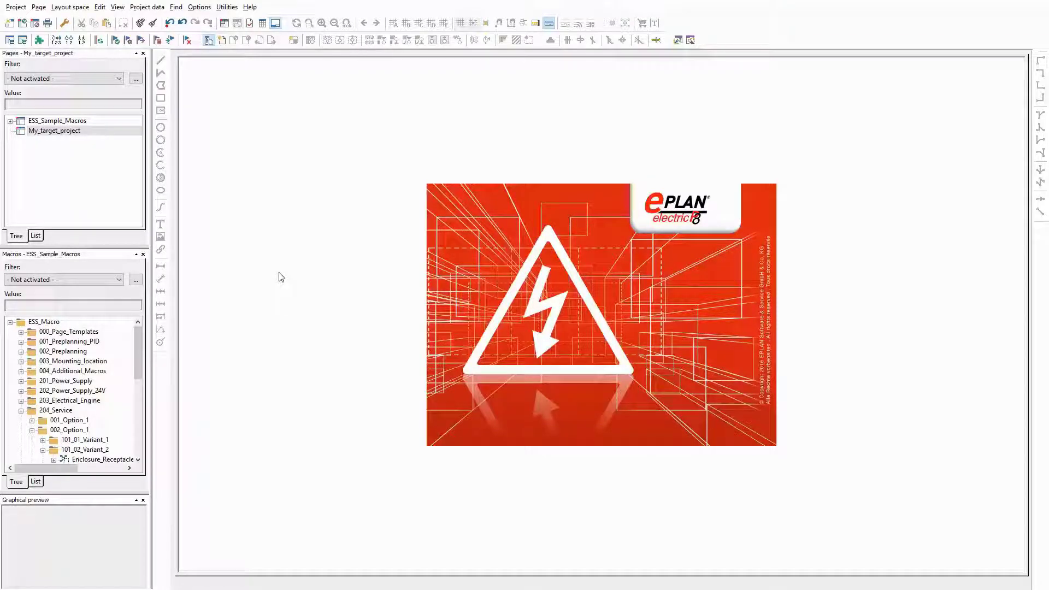
Open the Cogineer Project Builder and select My_target_project as the target project.
left_click(235, 11)
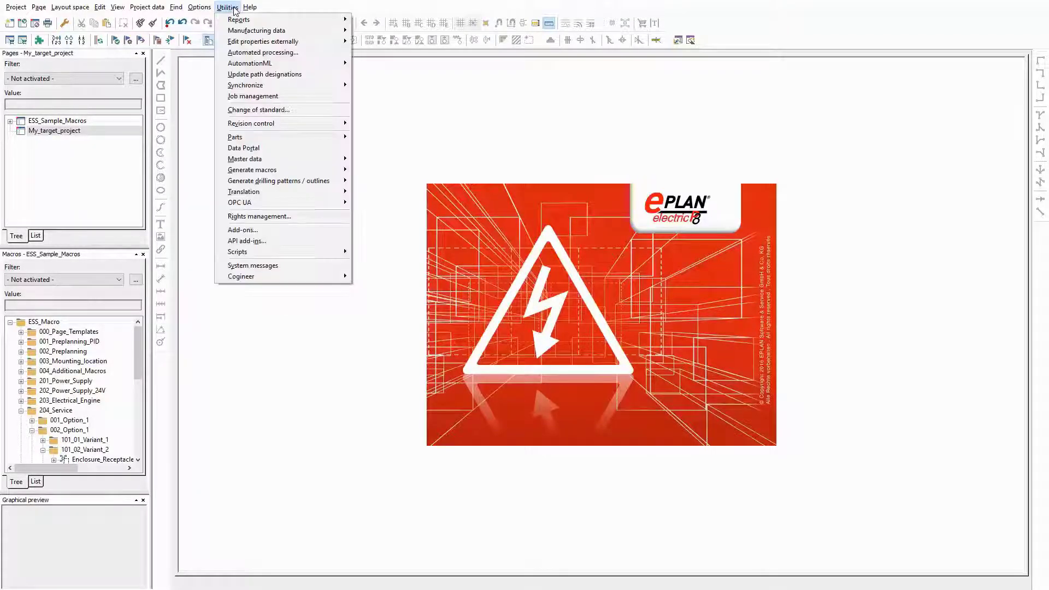
mouse_move(319, 277)
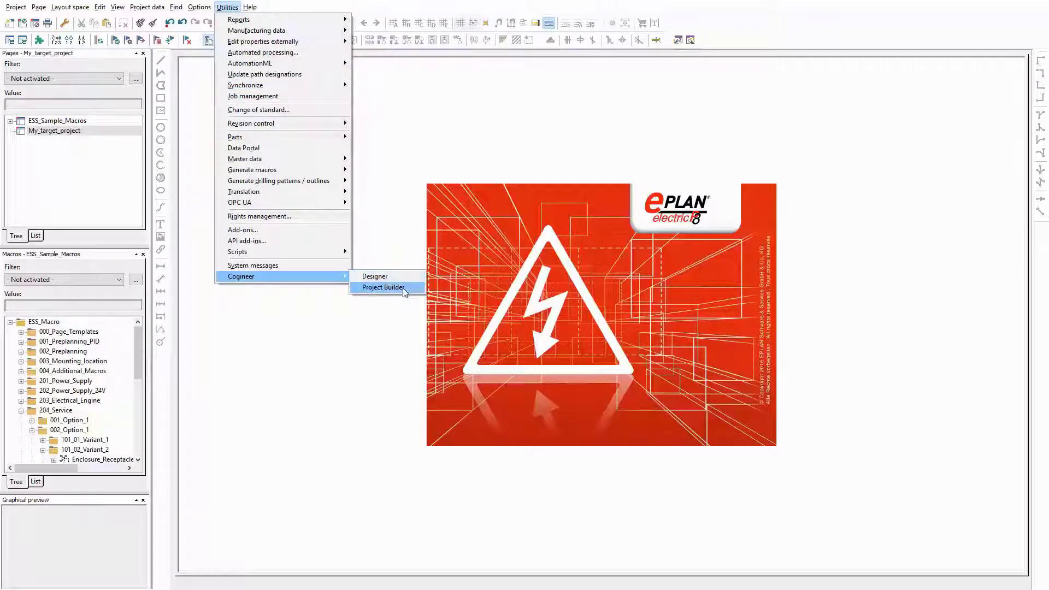
left_click(383, 287)
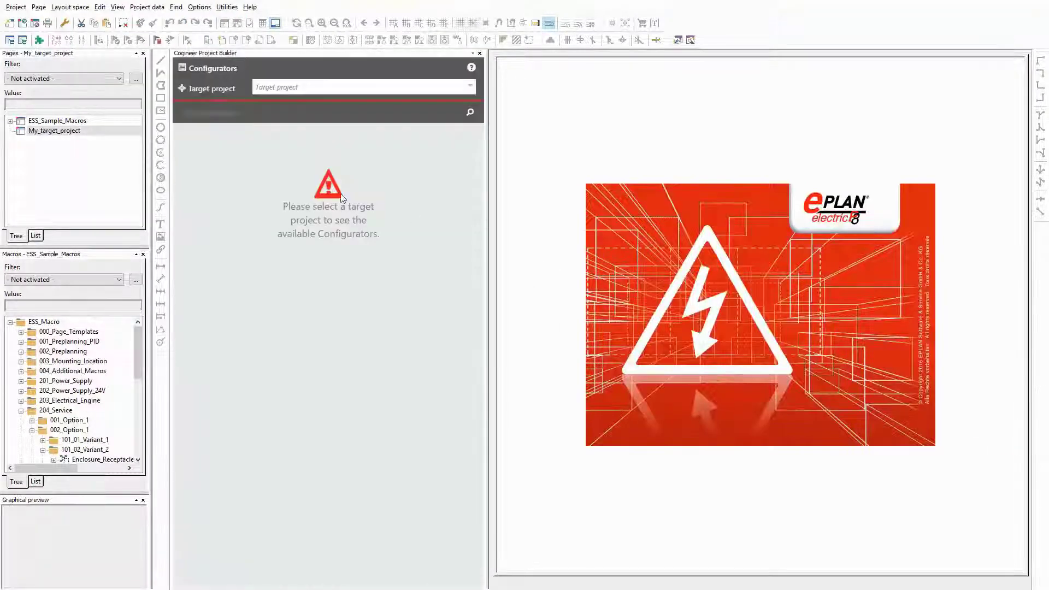
left_click(306, 216)
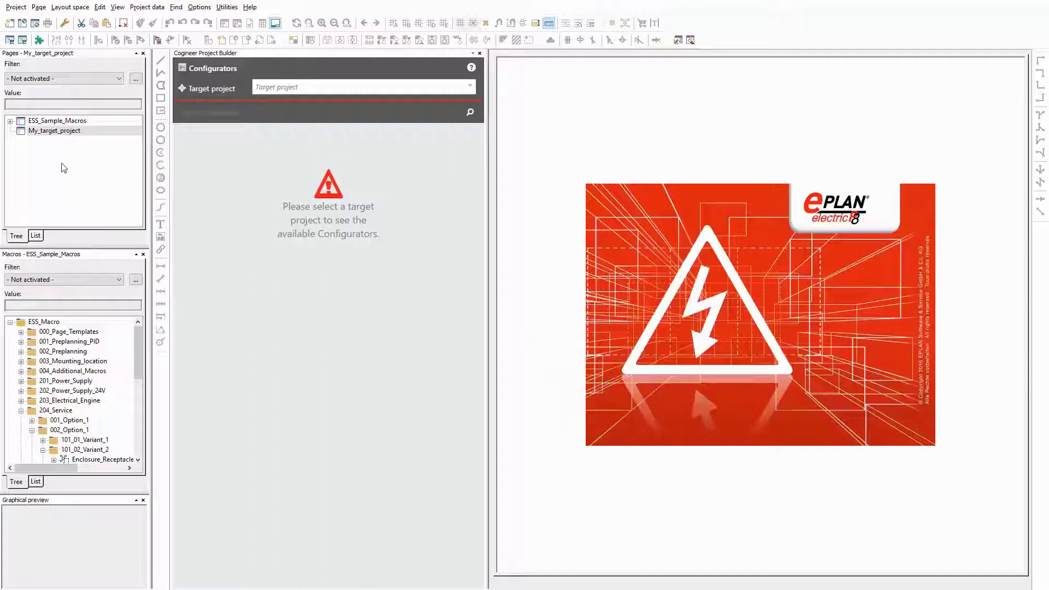
left_click(313, 89)
left_click(309, 103)
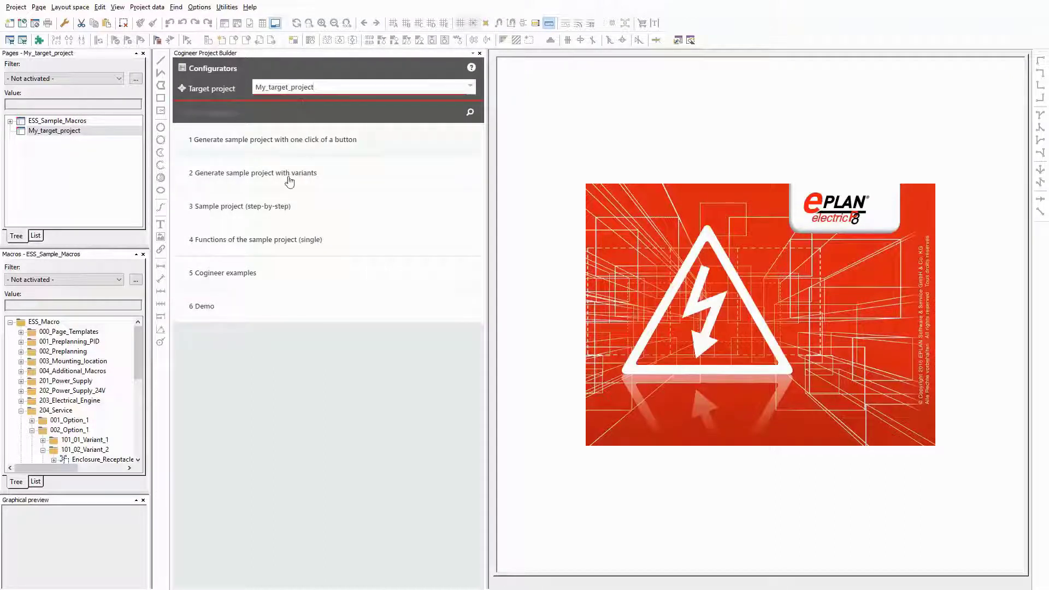
Generate the #900 Demo configuration from the 6 Demo configurator without a measuring transducer and with enclosure equipment None.
left_click(210, 306)
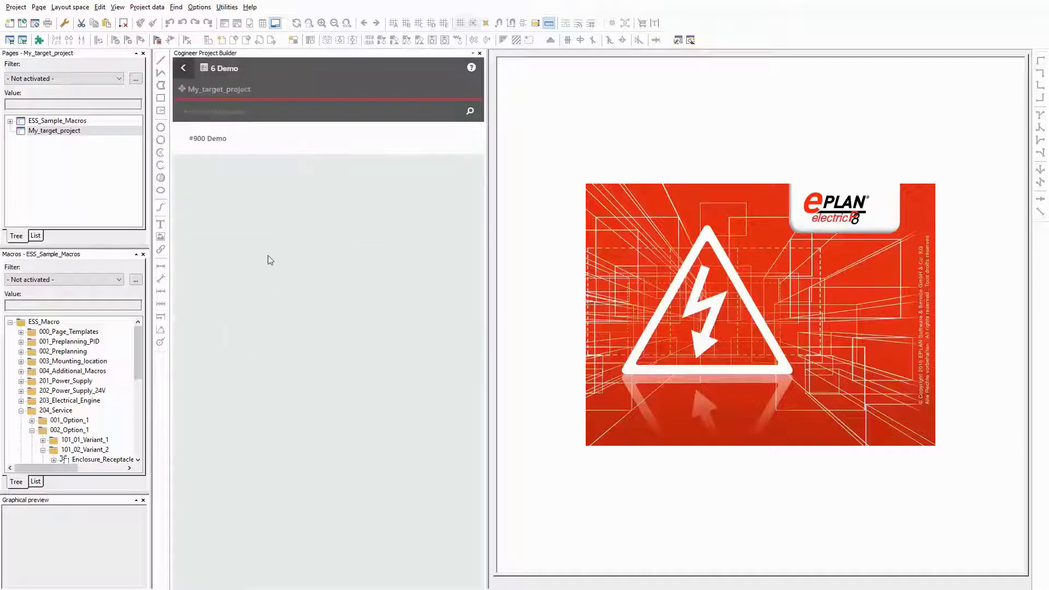
left_click(215, 141)
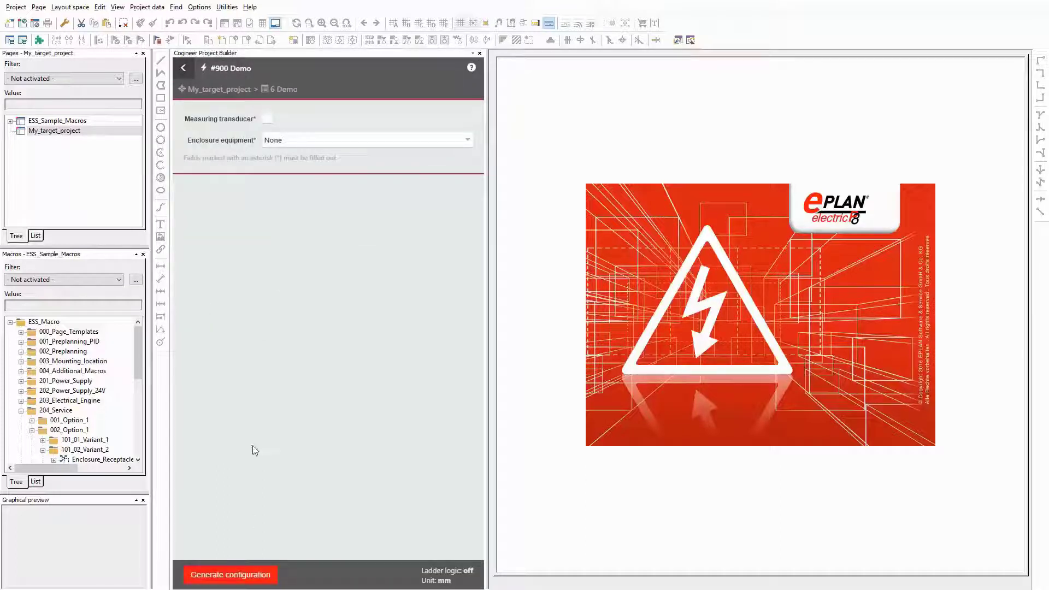
left_click(258, 575)
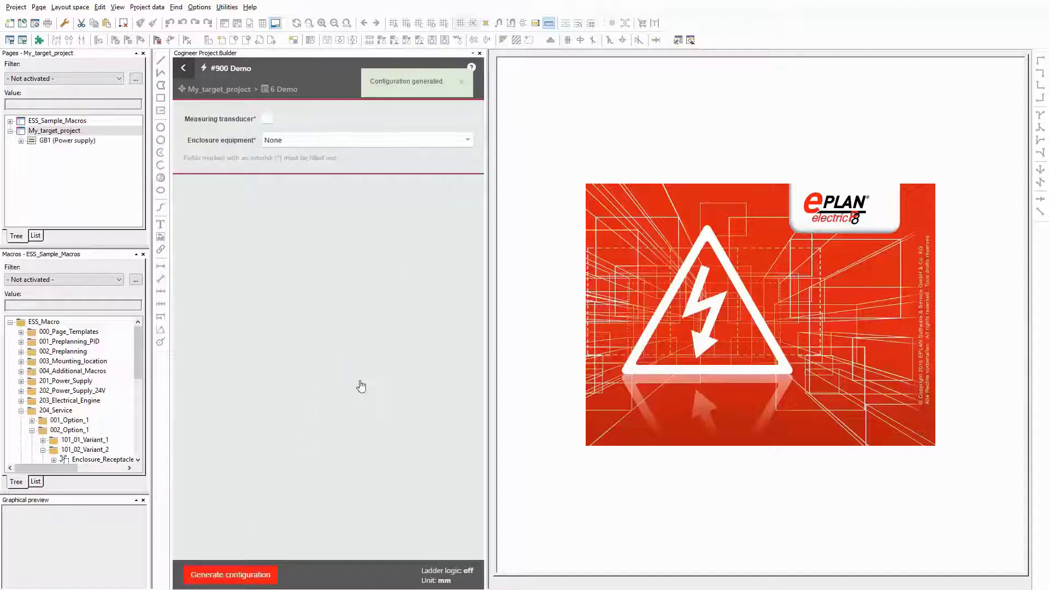
Open the generated Power supply 400V page under GB1, A1, EFS1 in My_target_project.
double_click(49, 141)
double_click(55, 147)
double_click(77, 160)
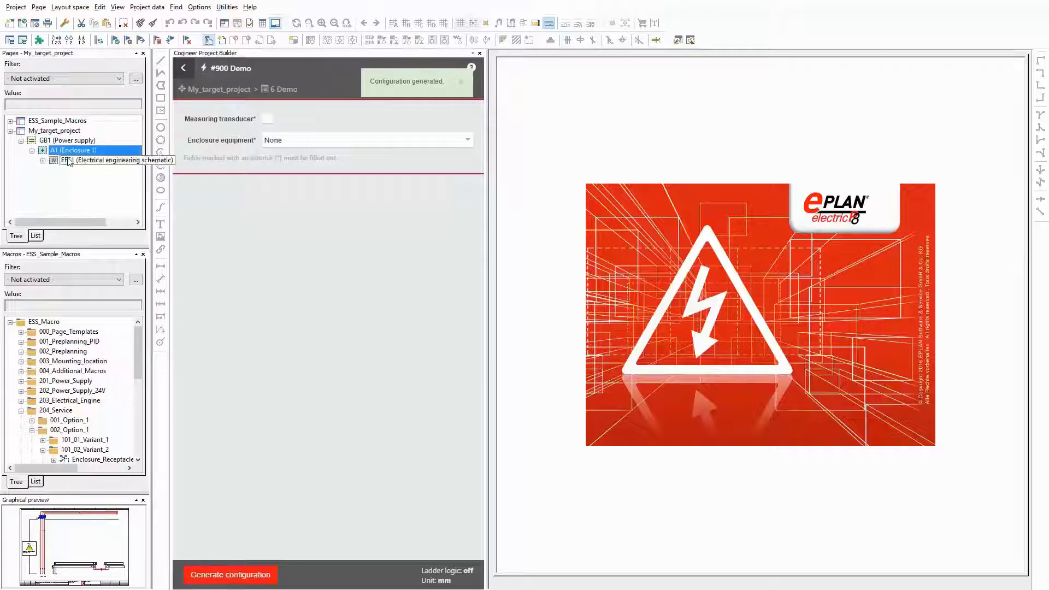
left_click(94, 171)
double_click(94, 171)
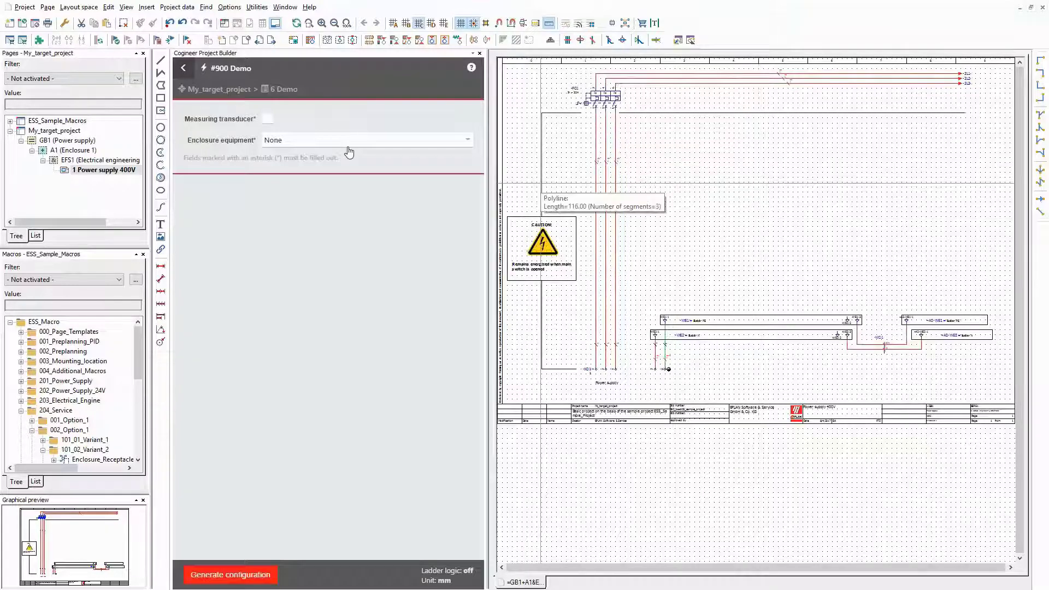
Enable the measuring transducer, regenerate the configuration, and open the updated Power supply 400V page.
left_click(267, 120)
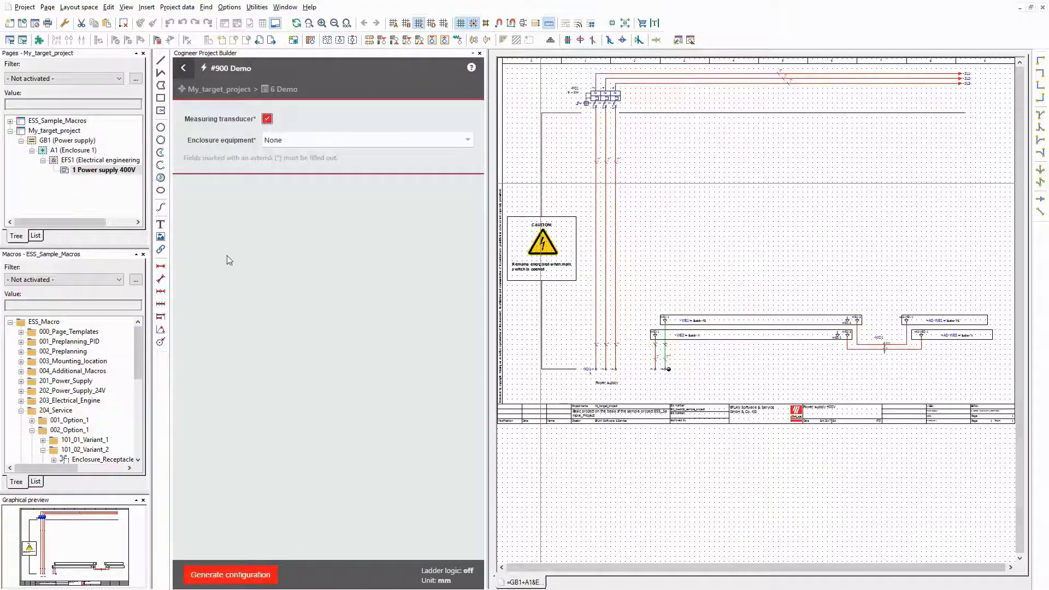
left_click(245, 577)
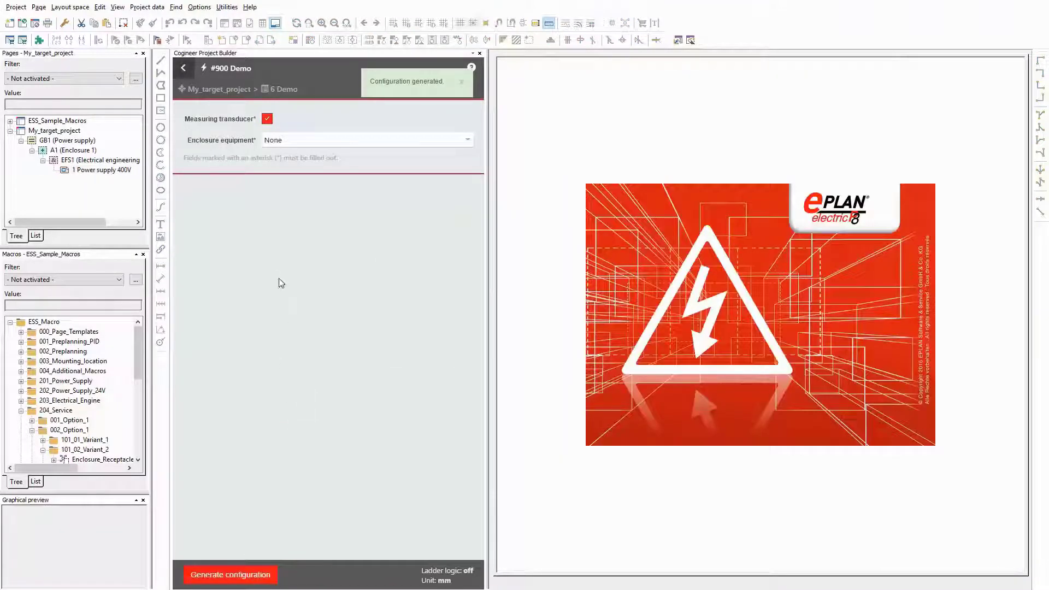
double_click(109, 171)
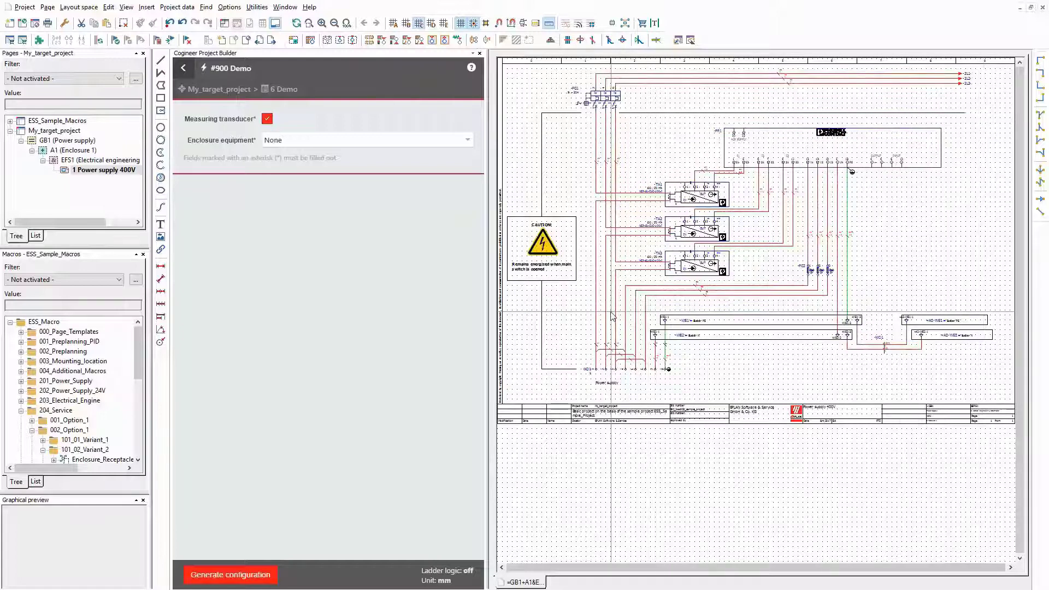
Set the enclosure equipment to Light and regenerate the configuration.
left_click(298, 143)
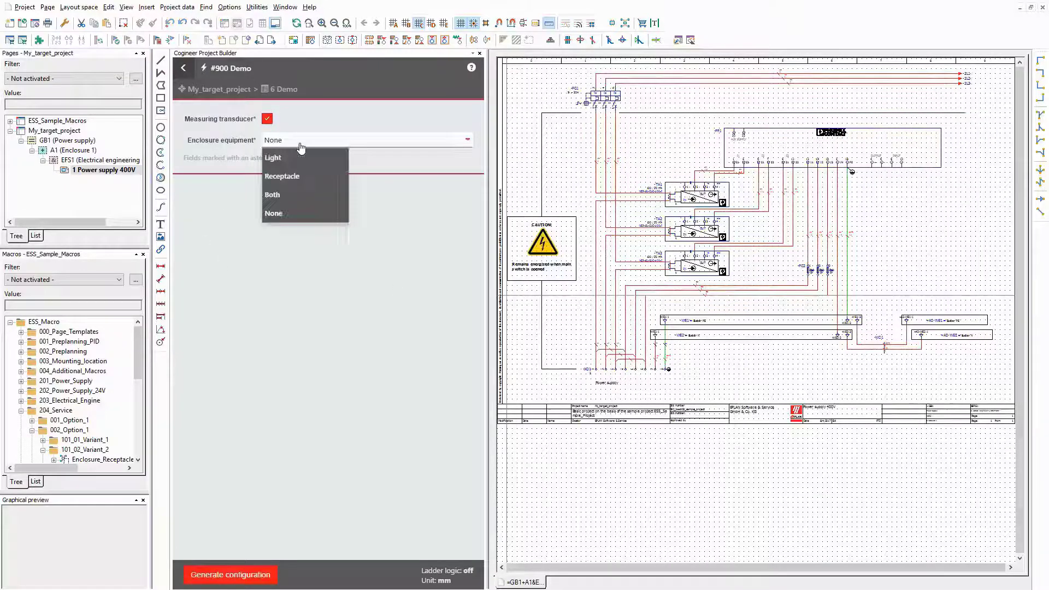
left_click(277, 158)
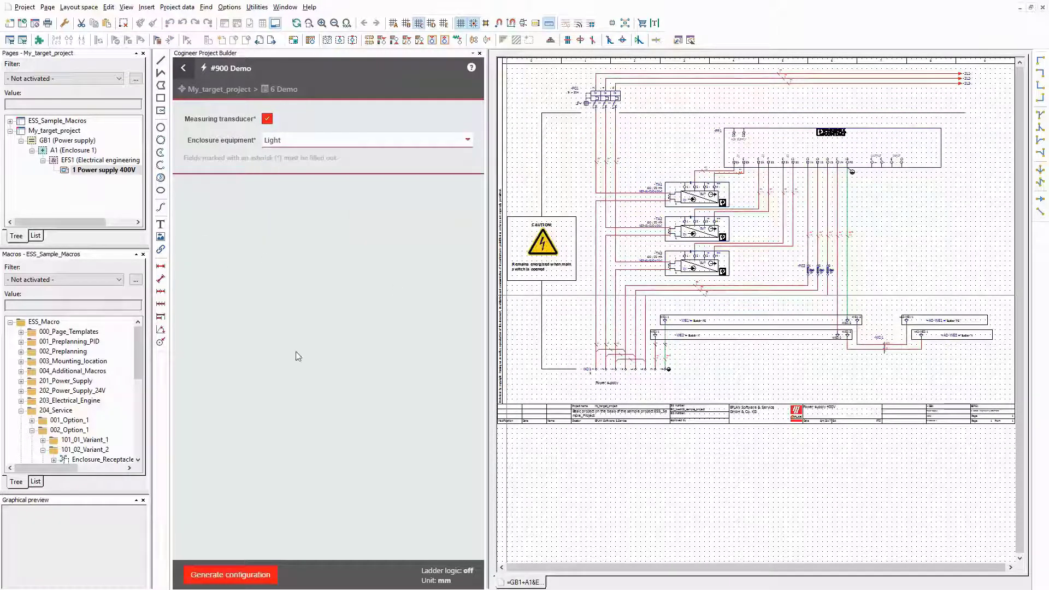
left_click(254, 577)
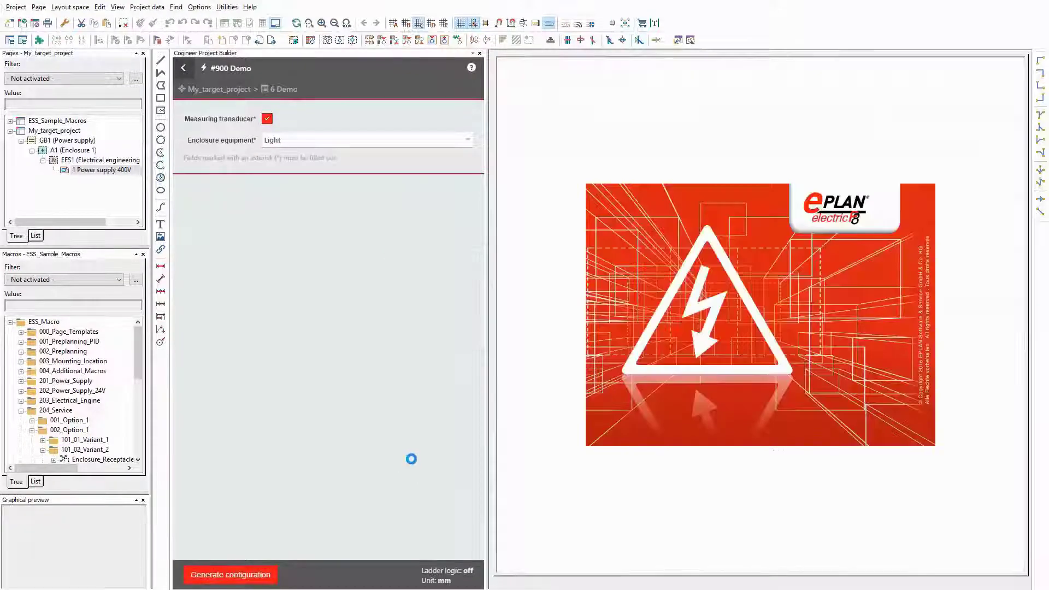
Inspect the light circuit on the generated Enclosure equipment page and follow its =GB1-1L1 interruption point to the counterpiece.
left_click(60, 141)
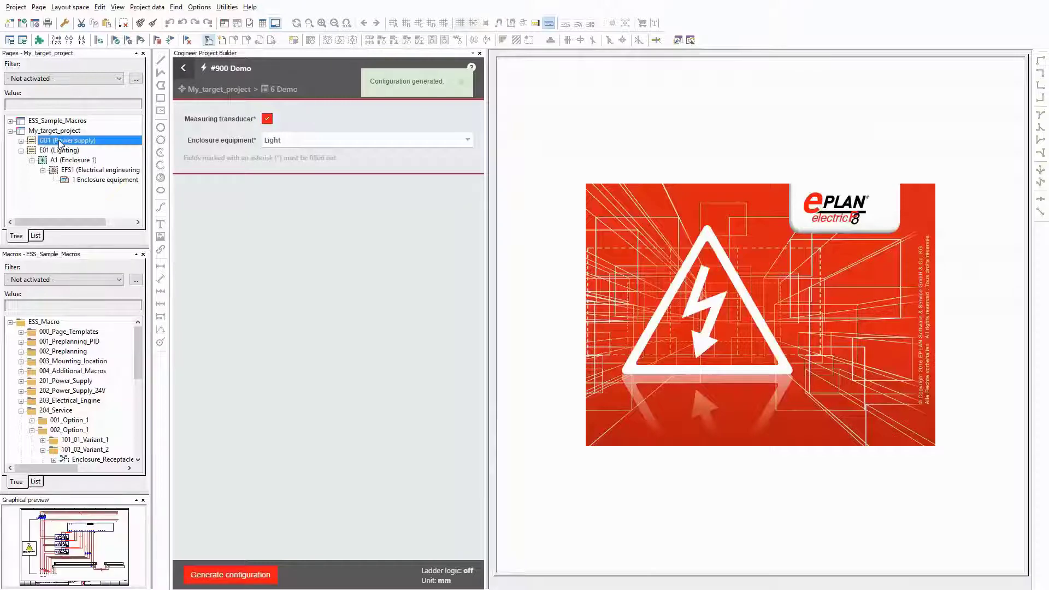
double_click(80, 181)
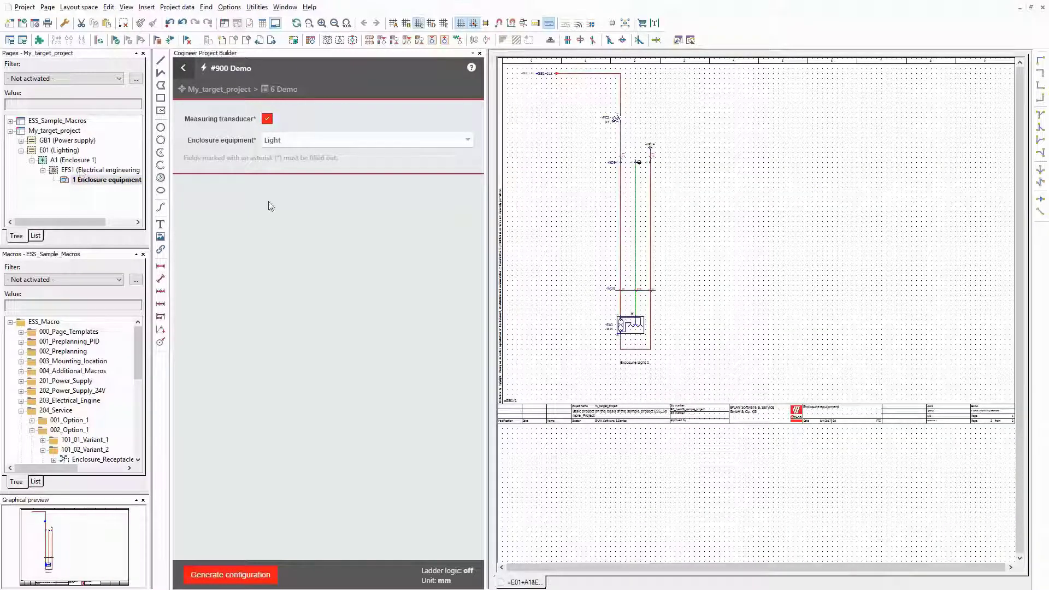
scroll(565, 166, "up", 2)
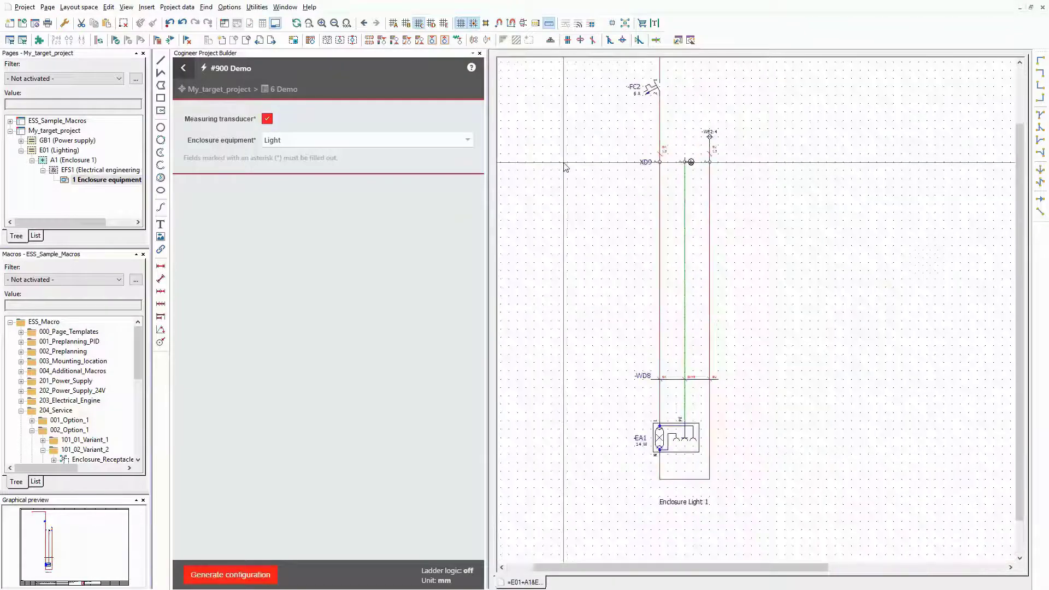
middle_click_drag(566, 166, 683, 253)
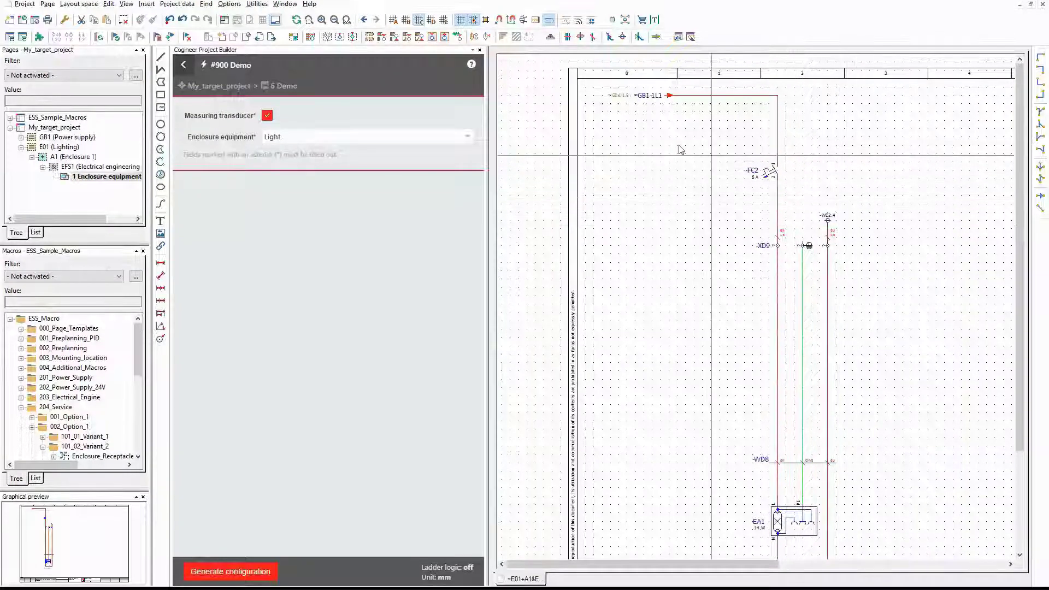
right_click(648, 97)
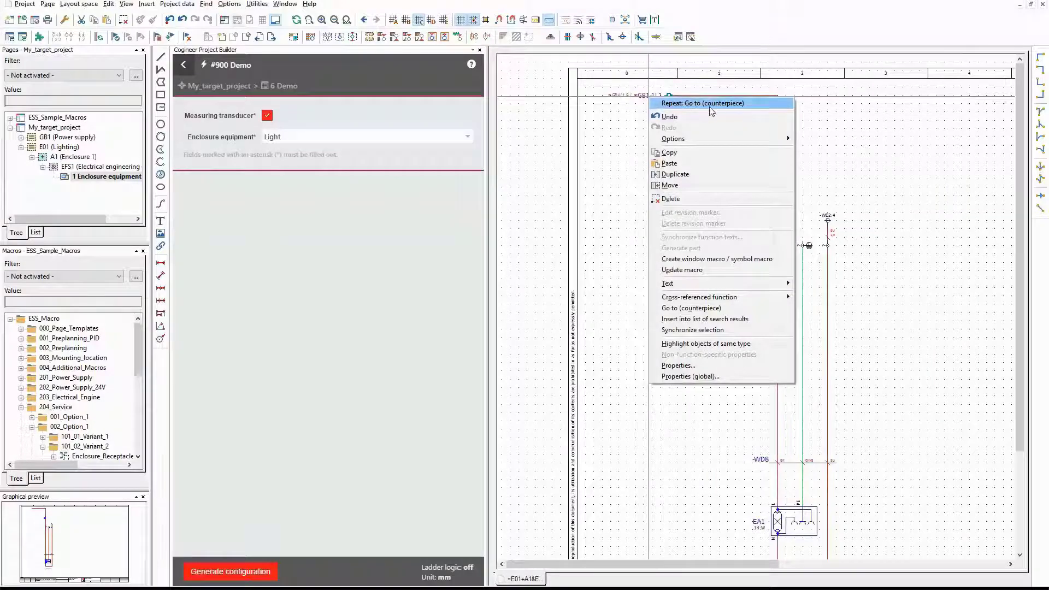
left_click(712, 107)
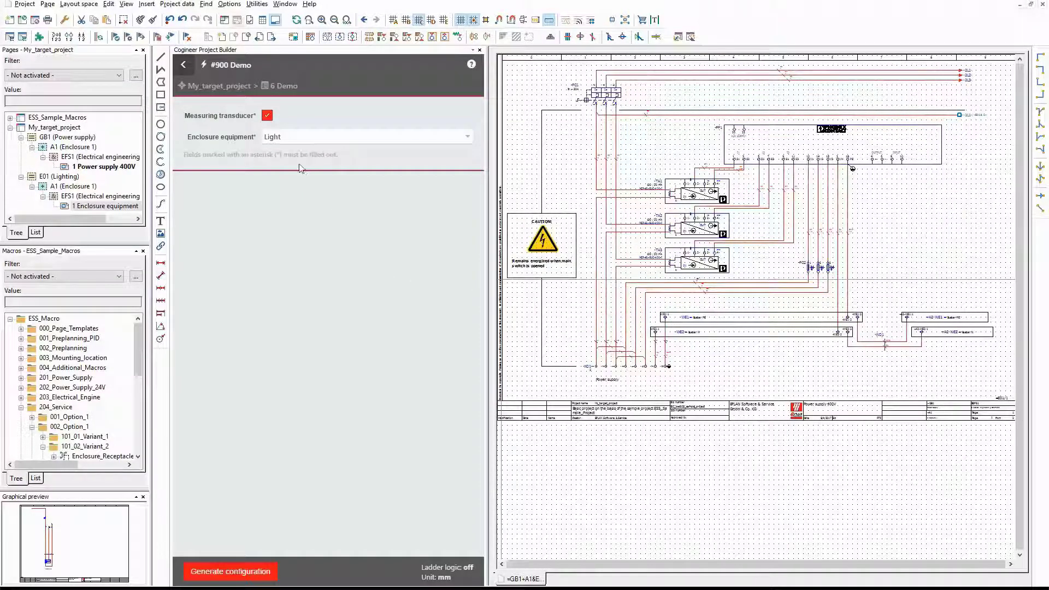
Set the enclosure equipment to Receptacle and regenerate the configuration.
left_click(296, 144)
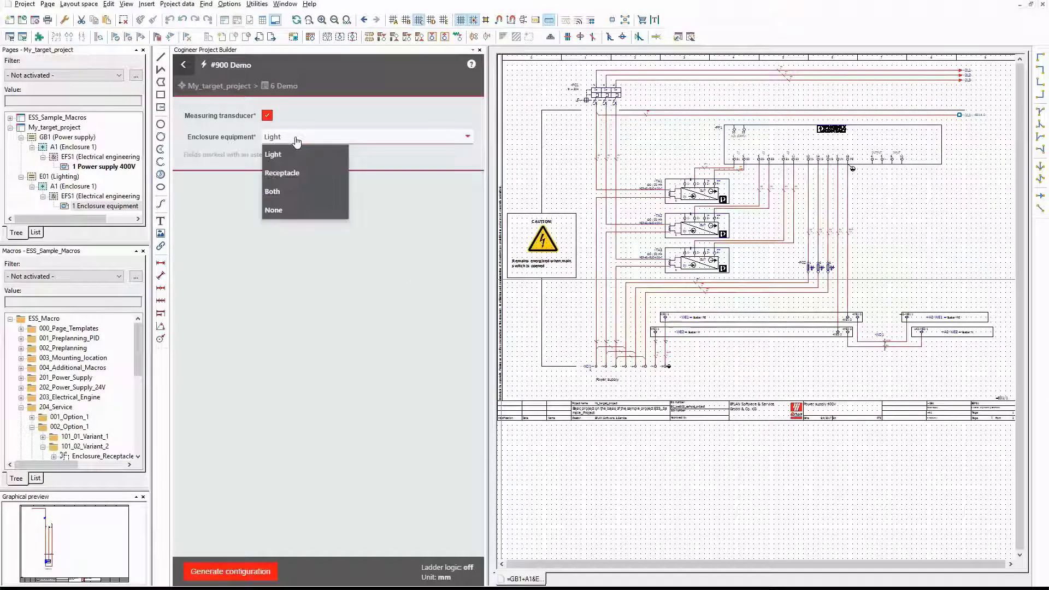
left_click(287, 173)
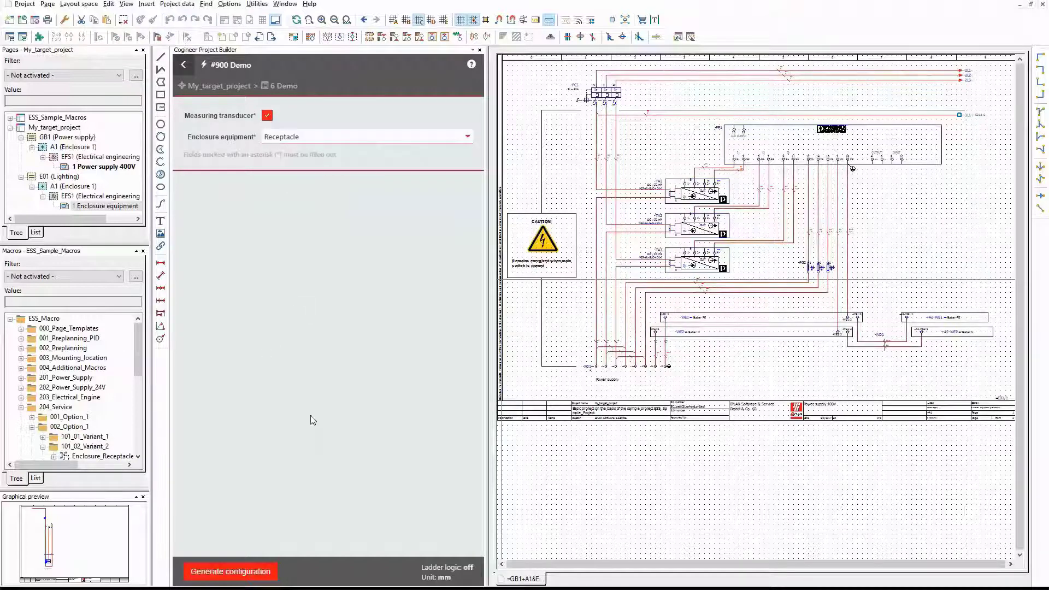
left_click(241, 563)
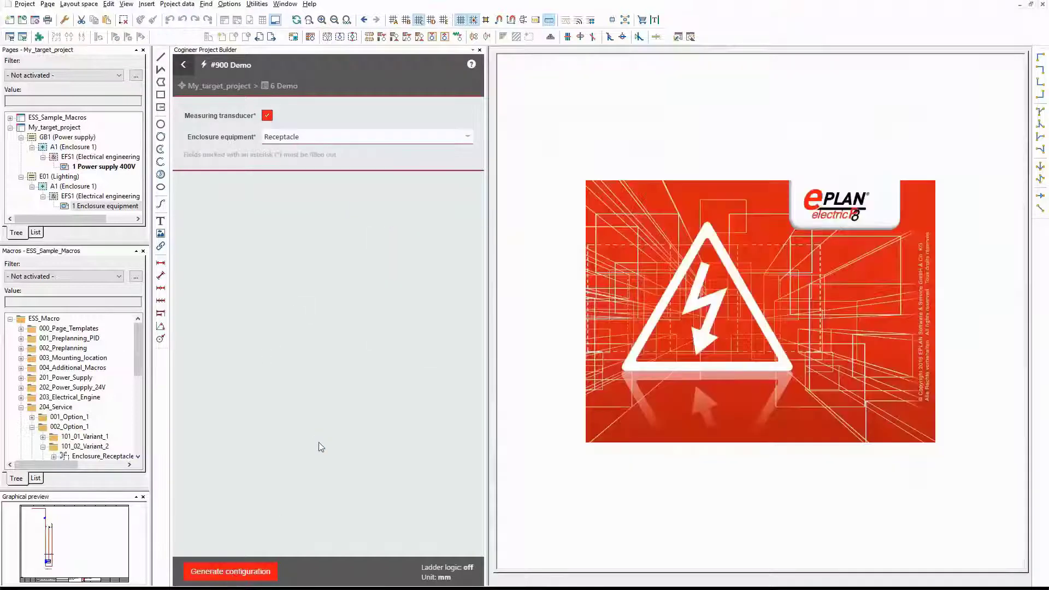
Inspect the receptacle circuit on the Enclosure equipment page and follow its =GB1-1L2 interruption point to the counterpiece.
left_click(96, 206)
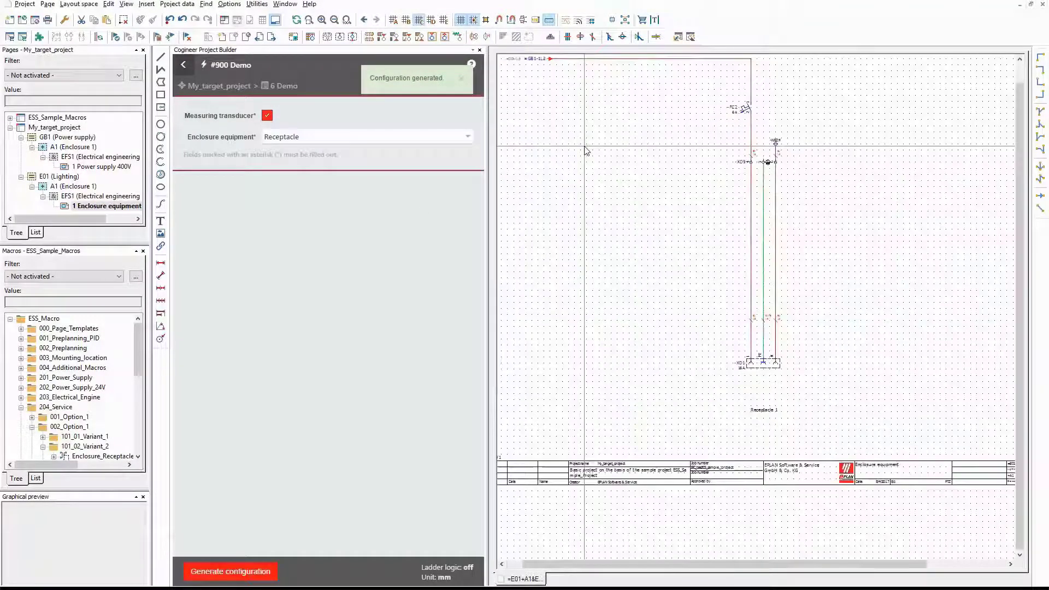
scroll(592, 157, "up", 2)
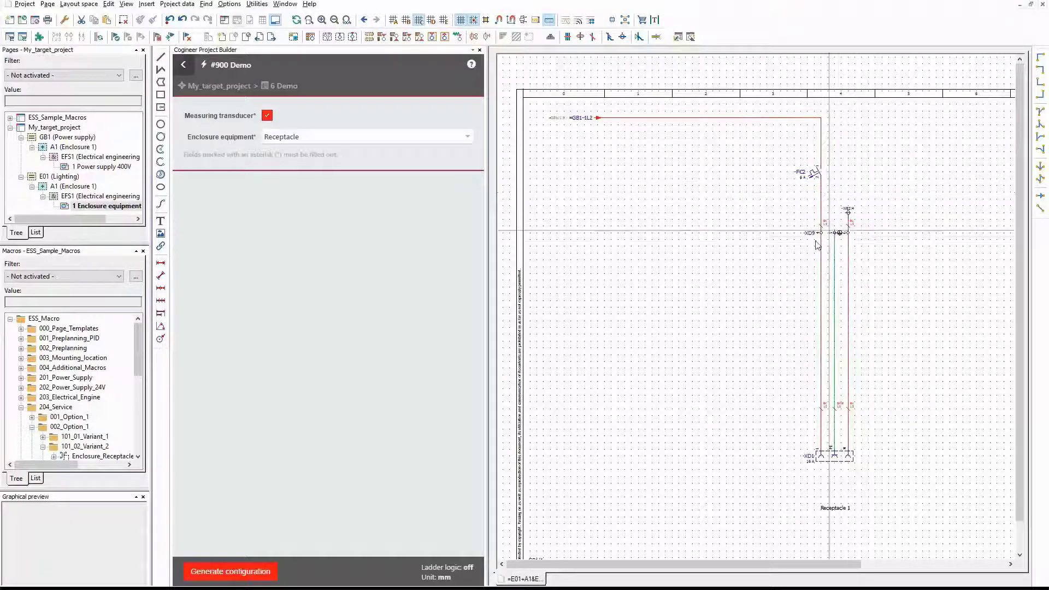
right_click(579, 119)
left_click(653, 125)
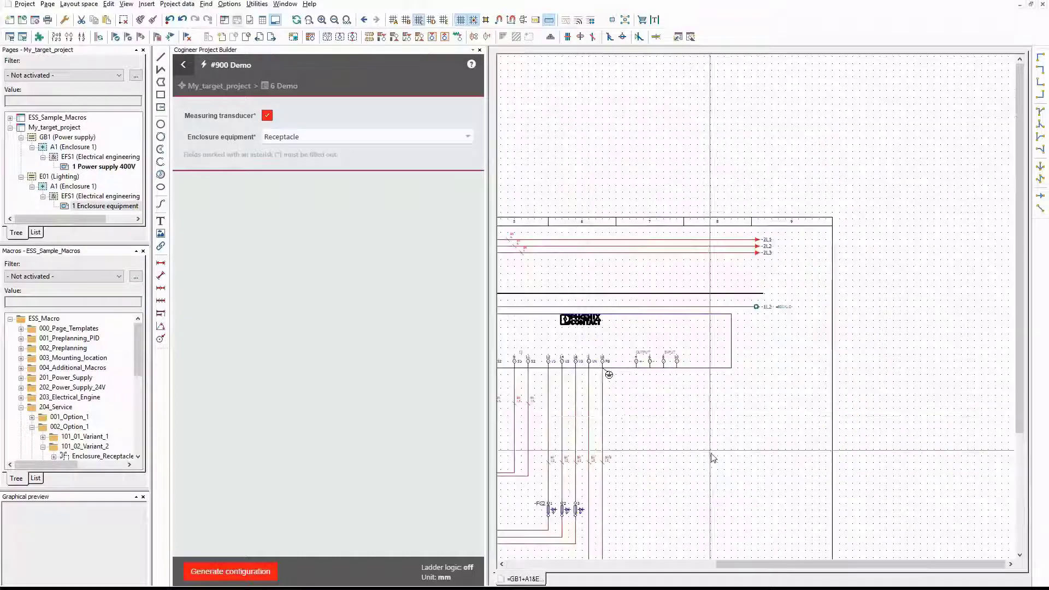
scroll(709, 432, "down", 2)
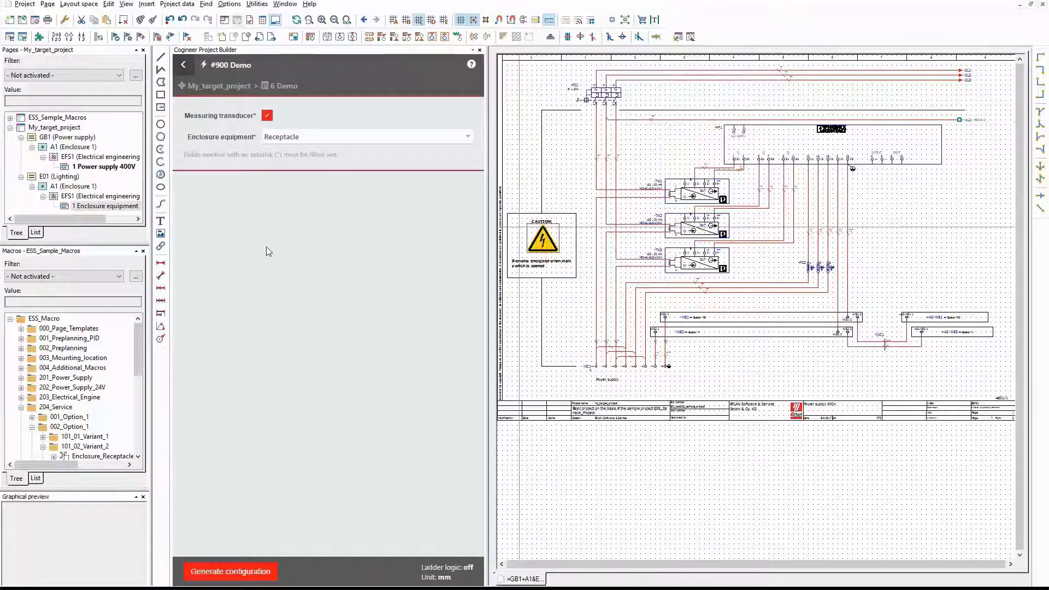
Set the enclosure equipment to Both and regenerate the configuration.
left_click(322, 141)
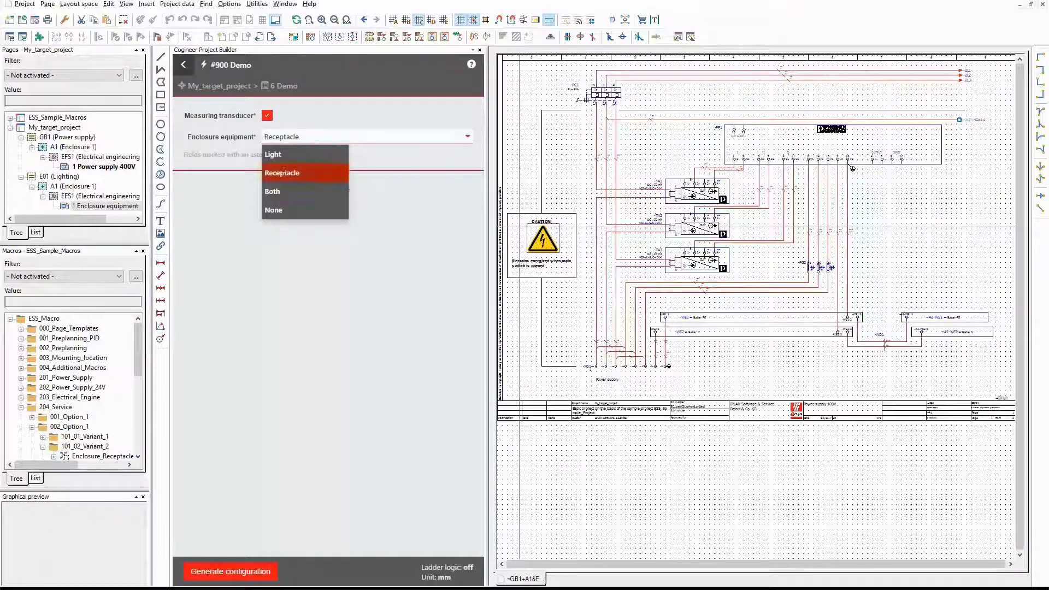
left_click(277, 191)
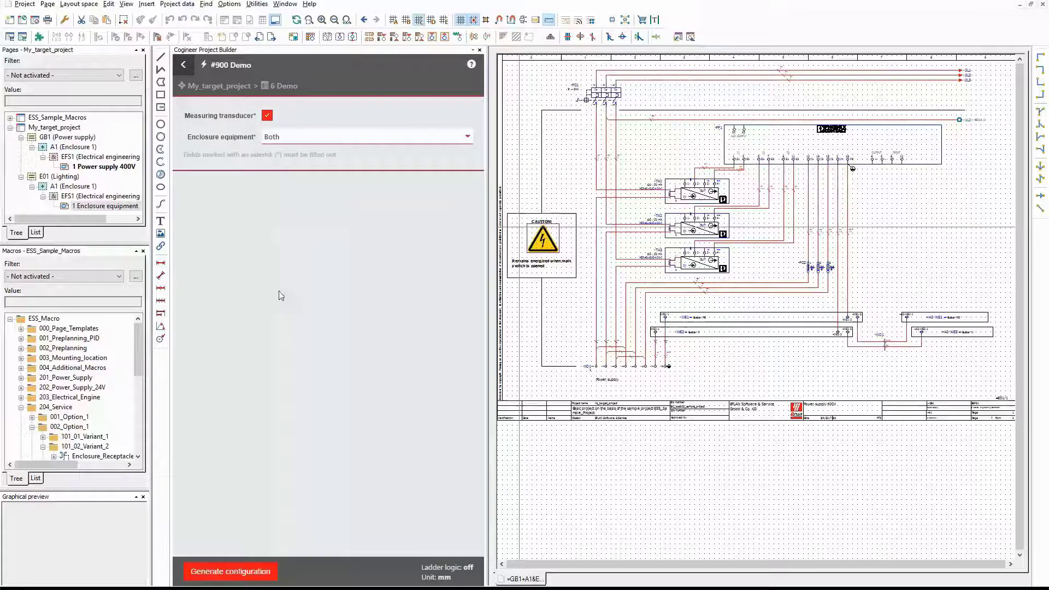
left_click(252, 574)
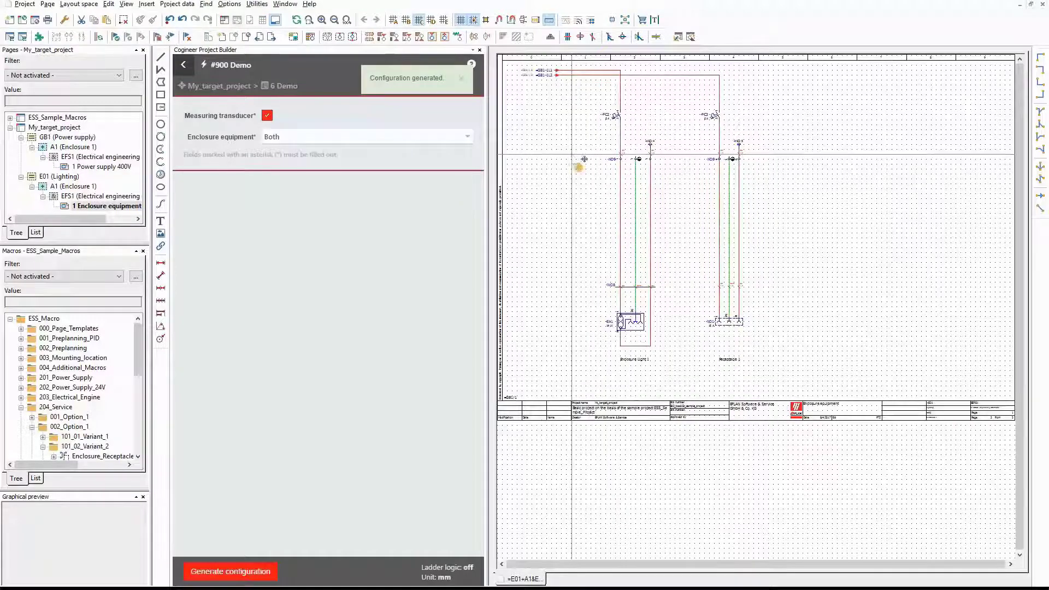
Inspect the light and receptacle circuits on the Enclosure equipment page and follow the =GB1-1L1 interruption point to its counterpiece.
scroll(584, 159, "up", 3)
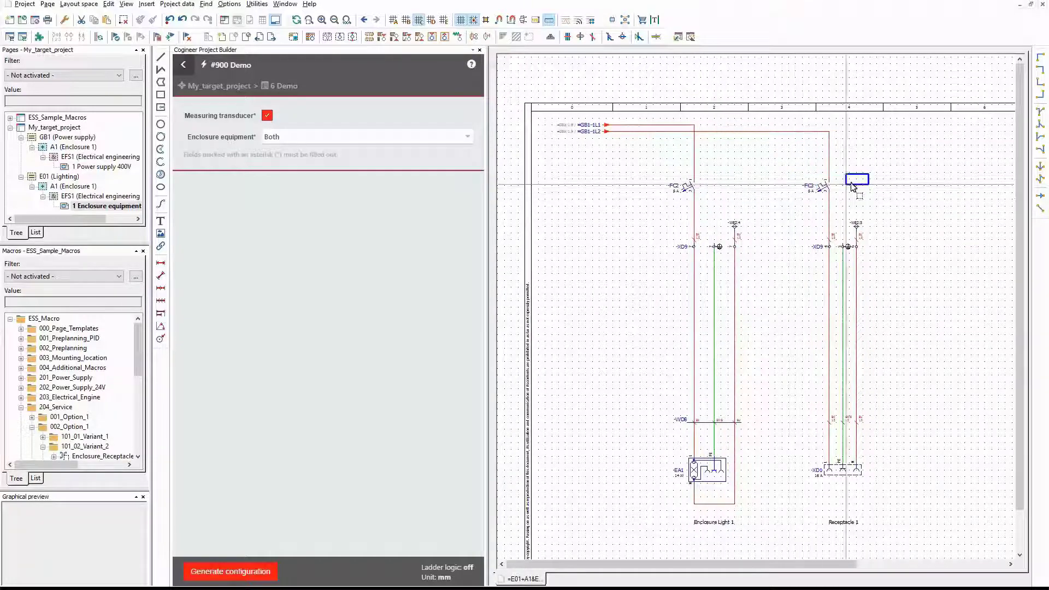
scroll(786, 213, "up", 2)
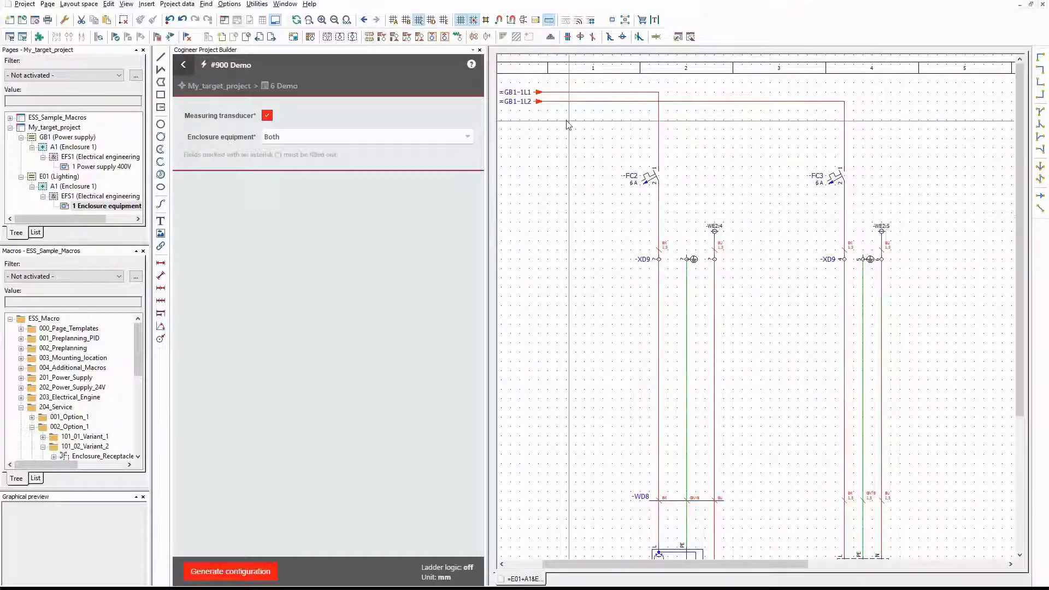
middle_click_drag(524, 107, 586, 131)
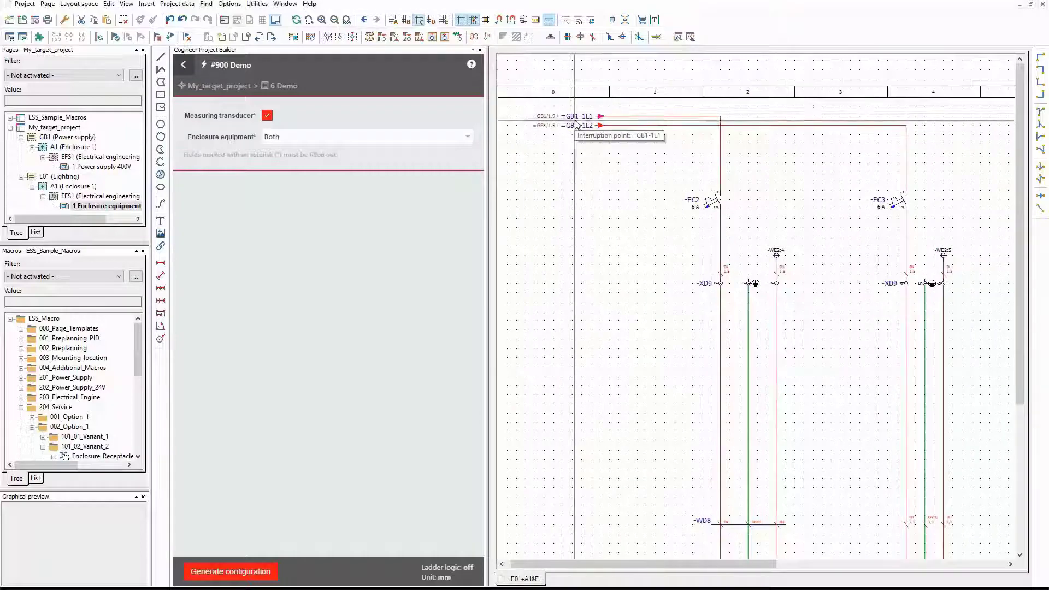
right_click(576, 124)
left_click(607, 127)
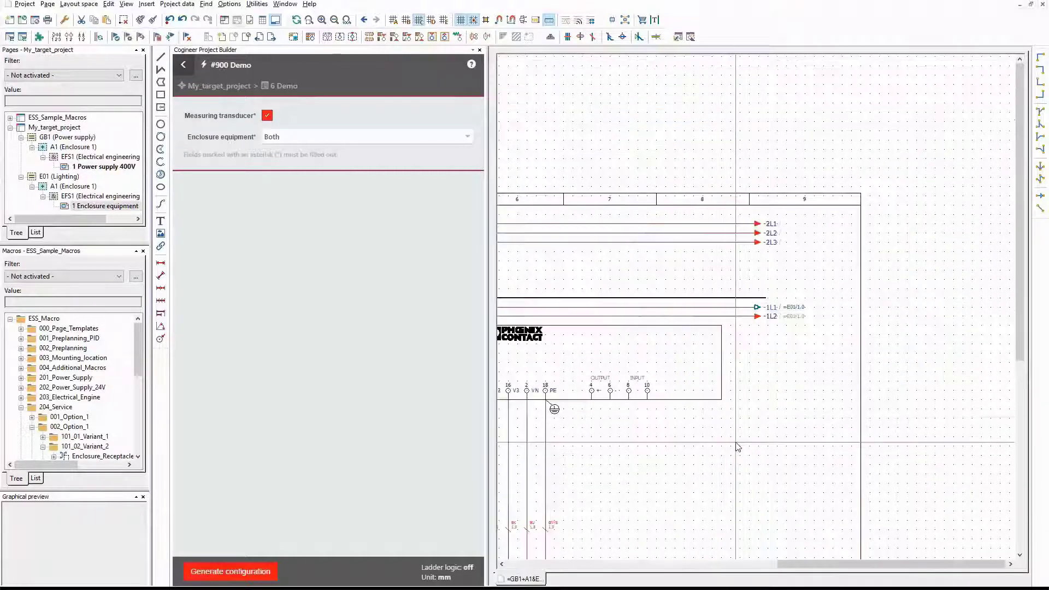